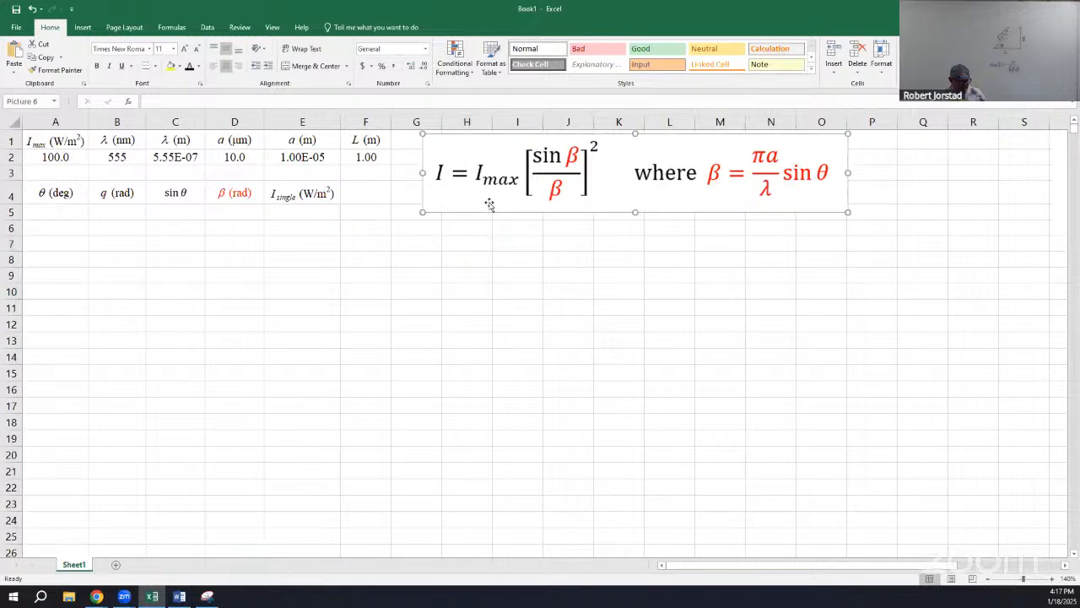
left_click_drag(476, 206, 477, 205)
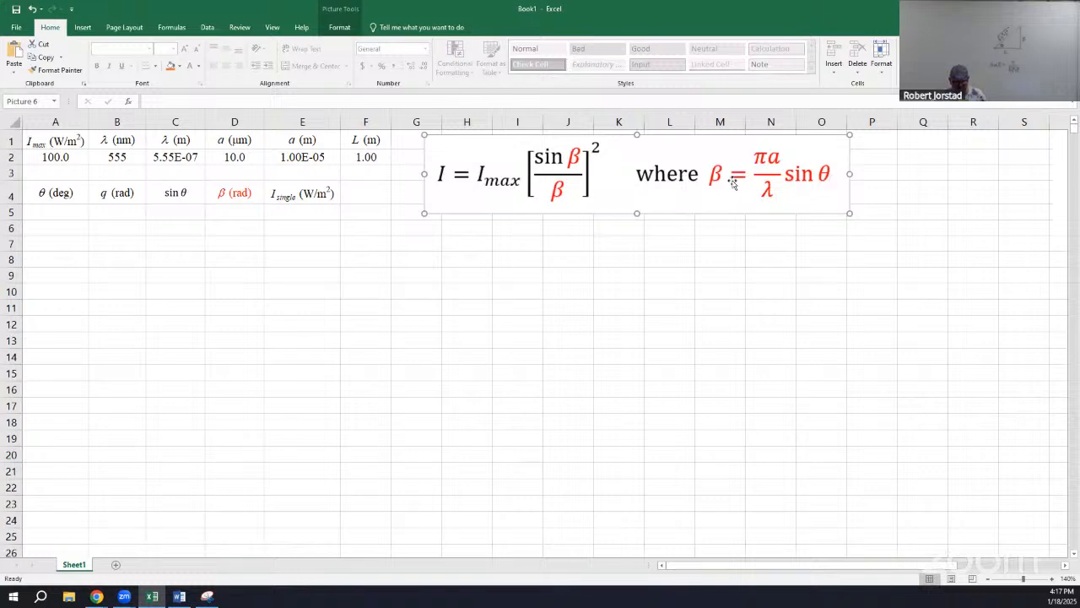
left_click(329, 253)
left_click_drag(235, 194, 235, 512)
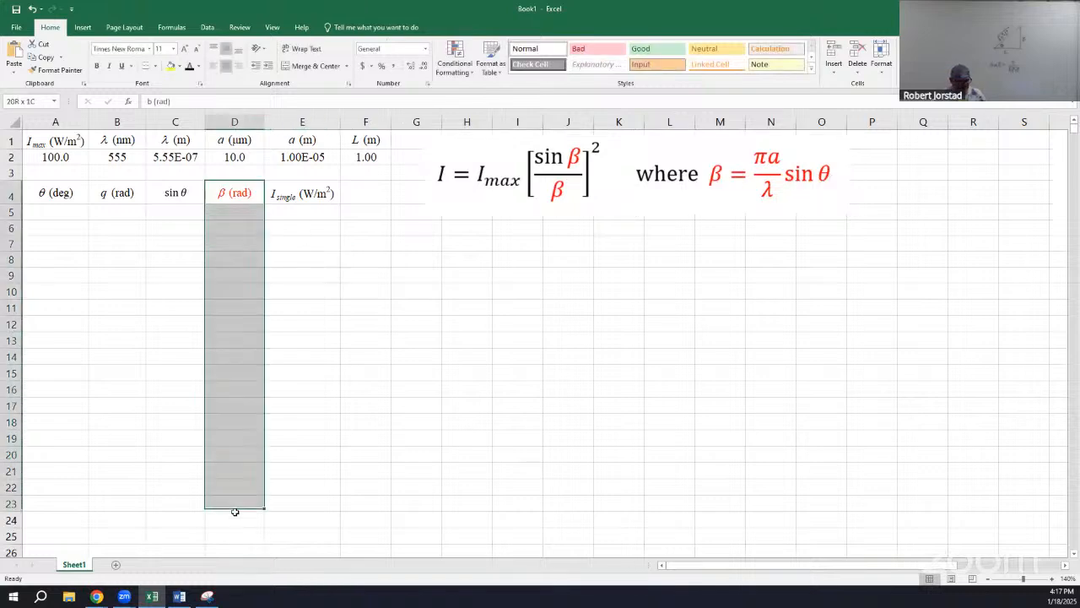
left_click(297, 228)
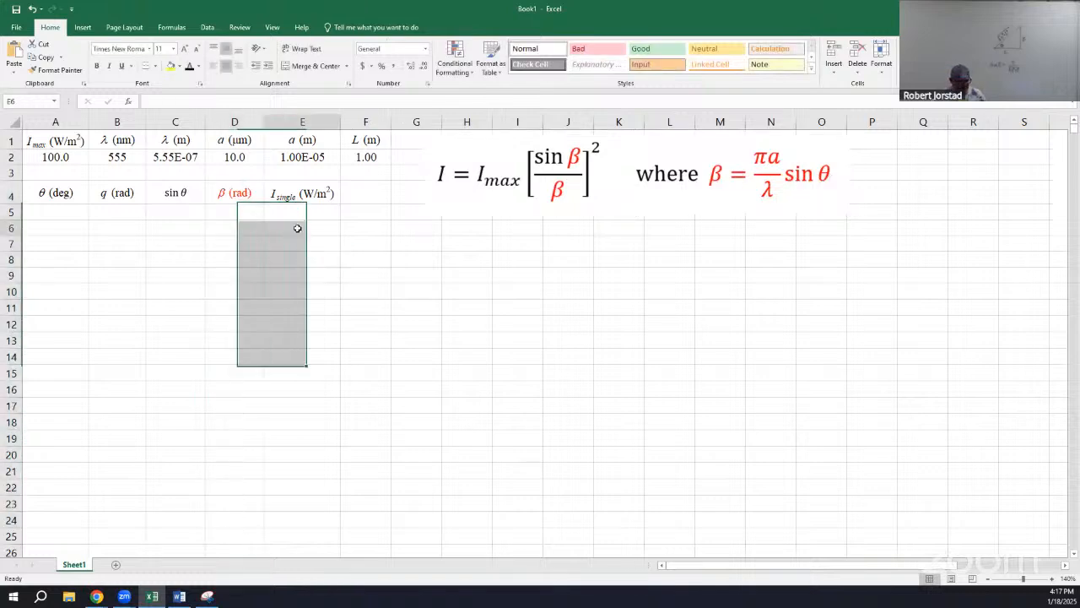
left_click(512, 180)
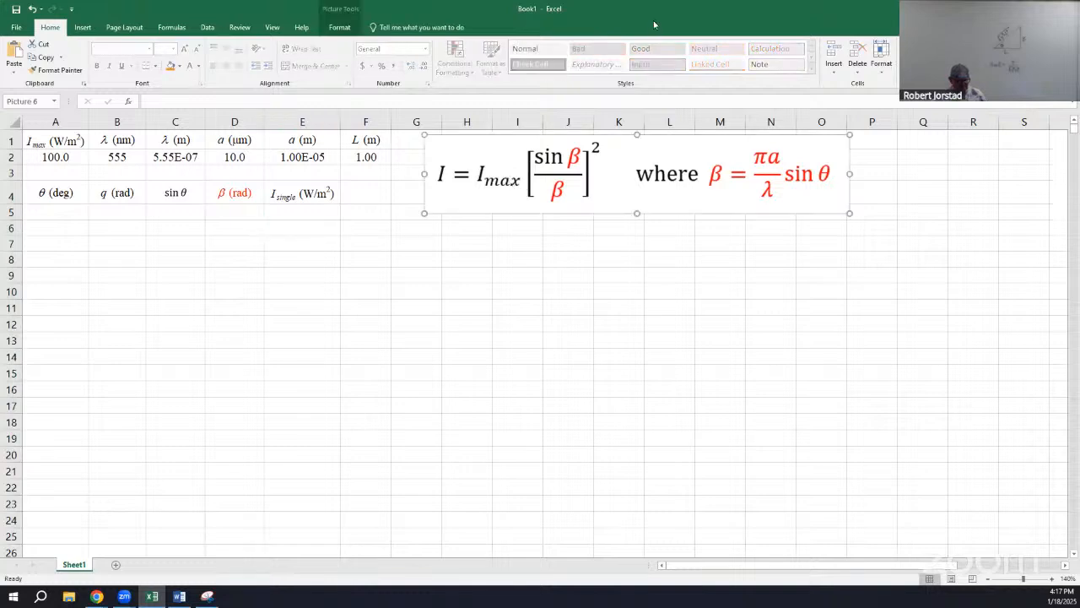
- Circle the intensity equation in red ink and sketch a vertical slit line, a vertical screen line and a dashed central axis between them
mouse_move(413, 147)
left_mouse_down()
mouse_move(625, 192)
mouse_move(549, 134)
mouse_move(509, 130)
left_mouse_up()
left_click_drag(745, 224, 742, 509)
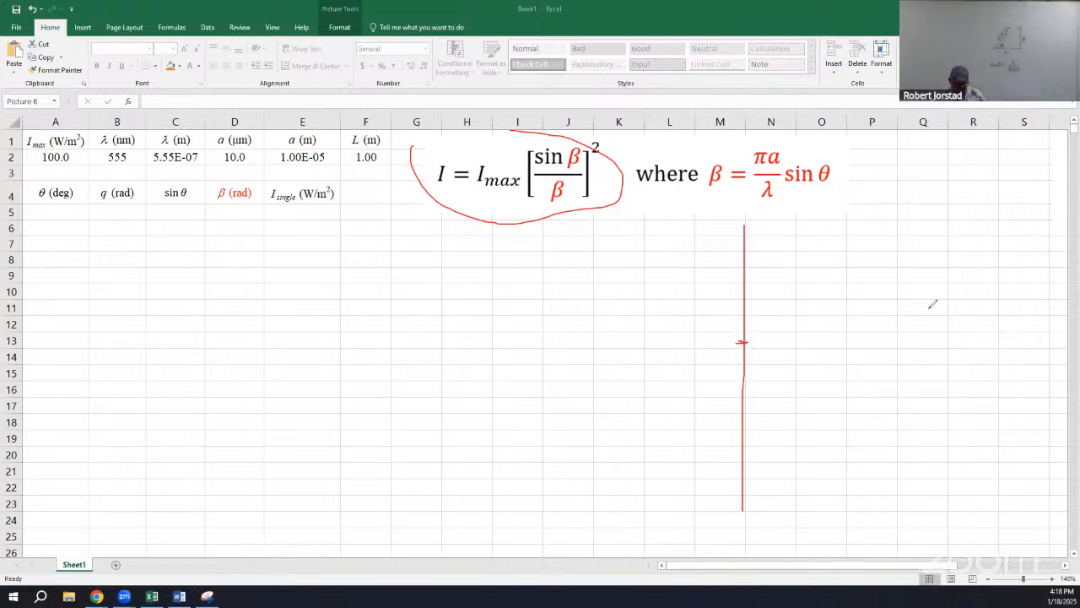
left_click_drag(959, 155, 973, 517)
left_click_drag(809, 344, 824, 343)
left_click_drag(841, 345, 924, 344)
left_click(896, 343)
left_click_drag(932, 344, 997, 343)
- Draw a slanted ray above the dashed axis, mark its angle θ, and label the screen regions θ>0, θ=0 and θ<0
left_click_drag(806, 300, 927, 203)
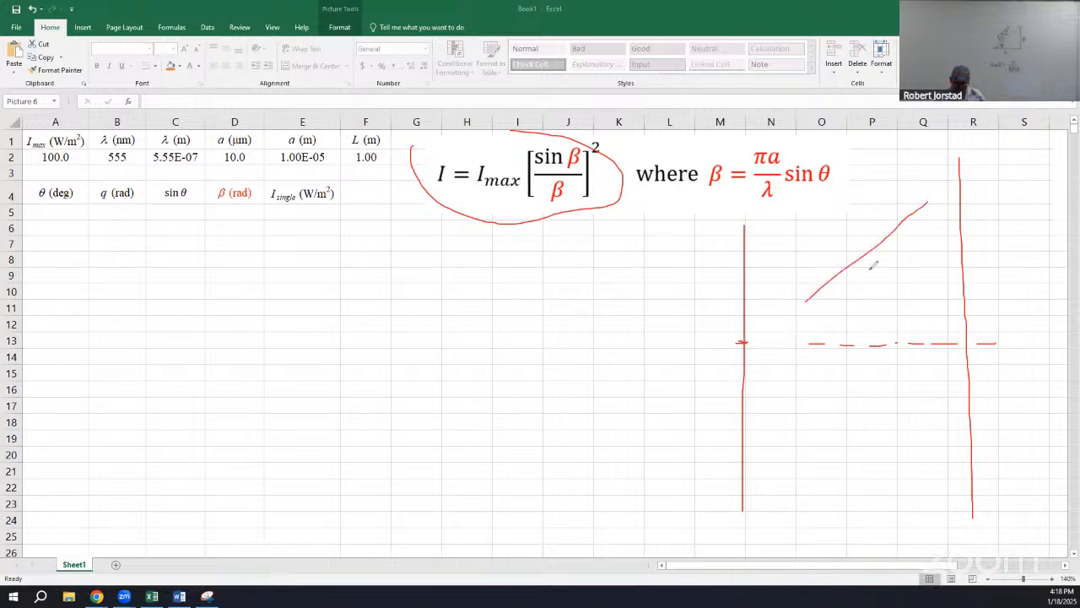
left_click_drag(855, 269, 870, 332)
mouse_move(895, 279)
left_mouse_down()
mouse_move(882, 304)
mouse_move(896, 278)
mouse_move(913, 283)
left_mouse_up()
mouse_move(984, 226)
left_mouse_down()
mouse_move(977, 250)
mouse_move(986, 229)
mouse_move(1017, 225)
left_mouse_up()
mouse_move(1010, 222)
left_mouse_down()
mouse_move(1015, 230)
mouse_move(1032, 216)
left_mouse_up()
mouse_move(982, 388)
left_mouse_down()
mouse_move(985, 377)
mouse_move(1043, 391)
mouse_move(1030, 379)
left_mouse_up()
mouse_move(1016, 331)
left_mouse_down()
mouse_move(1006, 341)
mouse_move(1045, 332)
left_mouse_up()
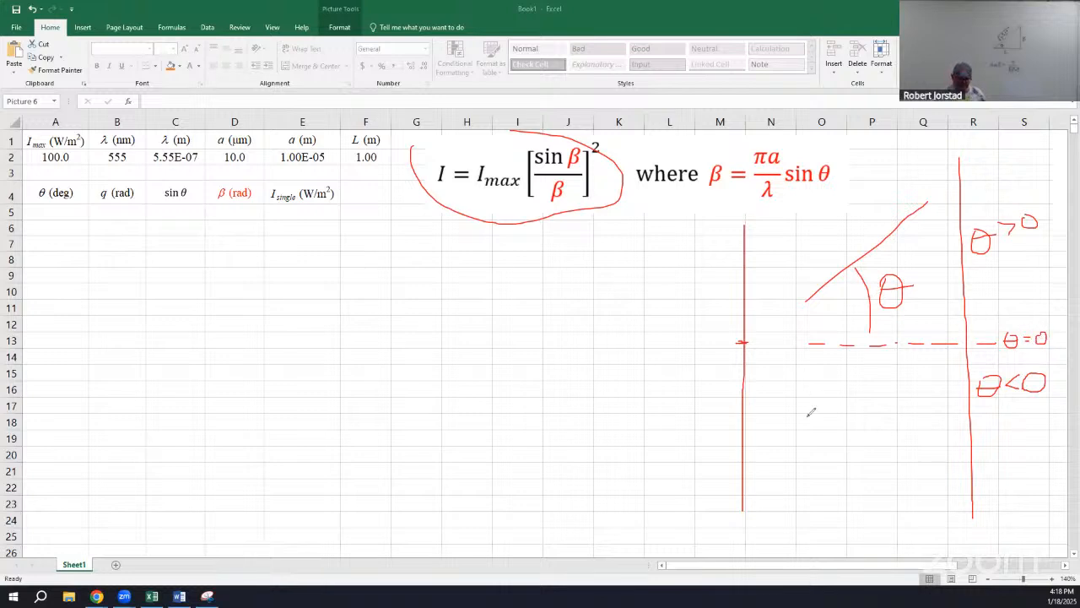
- Add arrows labelled −90° and +90° to the sketch to mark the angle limits below and above the axis
mouse_move(808, 378)
left_mouse_down()
mouse_move(793, 417)
mouse_move(775, 430)
mouse_move(836, 444)
mouse_move(858, 423)
left_mouse_up()
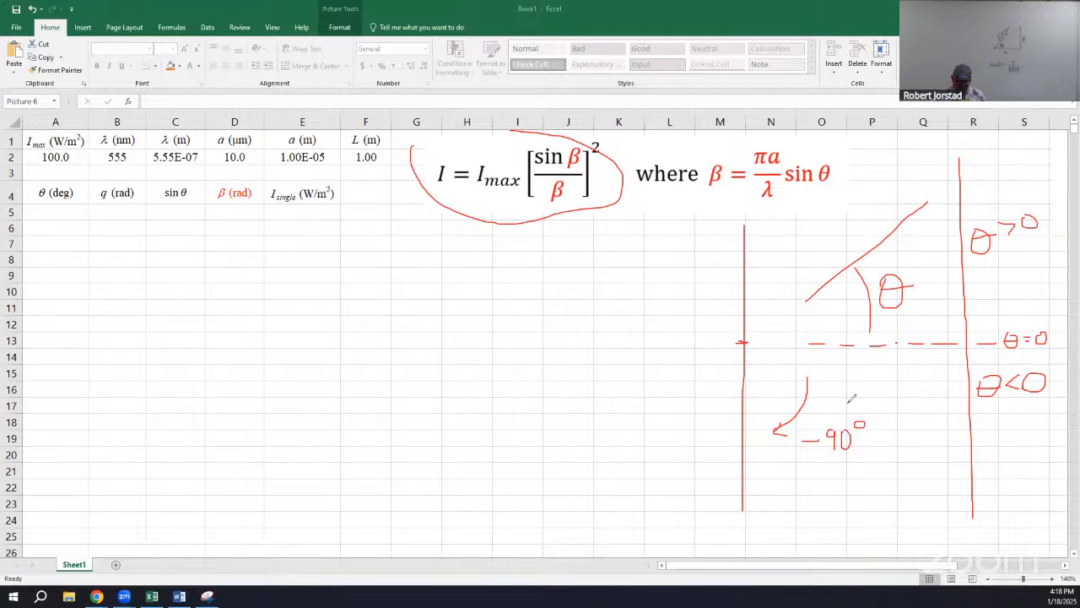
mouse_move(764, 318)
left_mouse_down()
mouse_move(757, 284)
mouse_move(794, 253)
left_mouse_up()
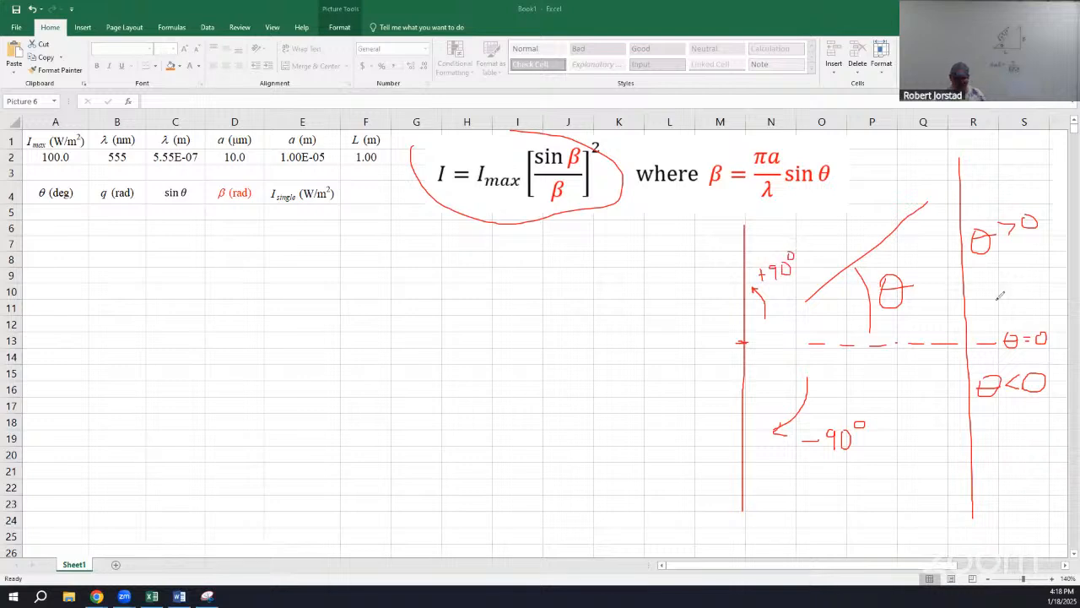
left_click_drag(957, 279, 979, 276)
mouse_move(984, 341)
left_mouse_down()
mouse_move(984, 281)
mouse_move(996, 301)
left_mouse_up()
left_click_drag(1000, 294, 993, 309)
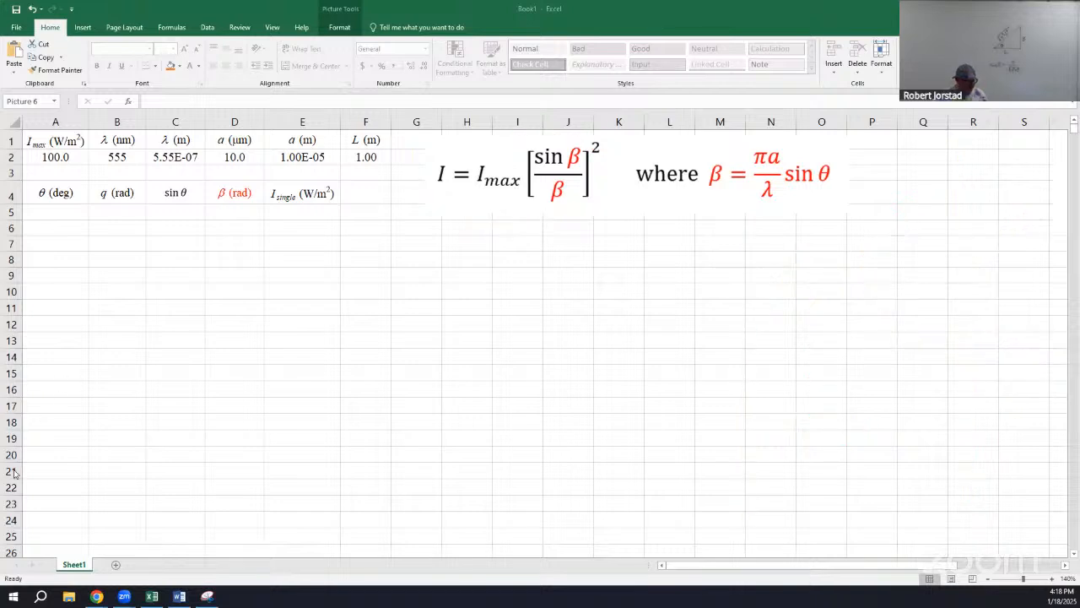
- Check the defined name of the Imax value in A2 and give the λ (nm) value in B2 the name taco
left_click(139, 239)
left_click(78, 153)
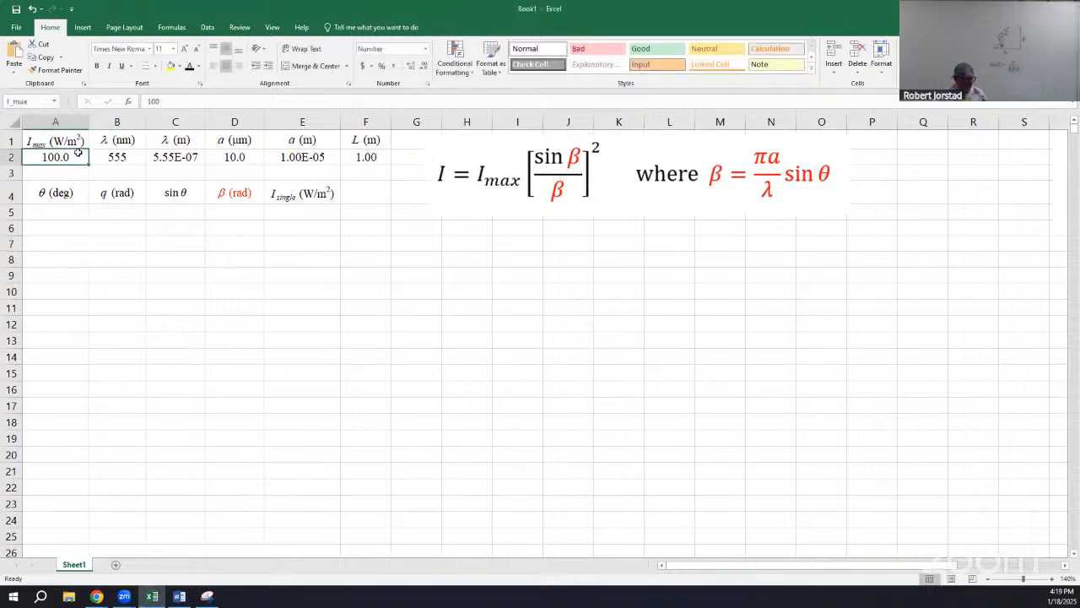
double_click(72, 157)
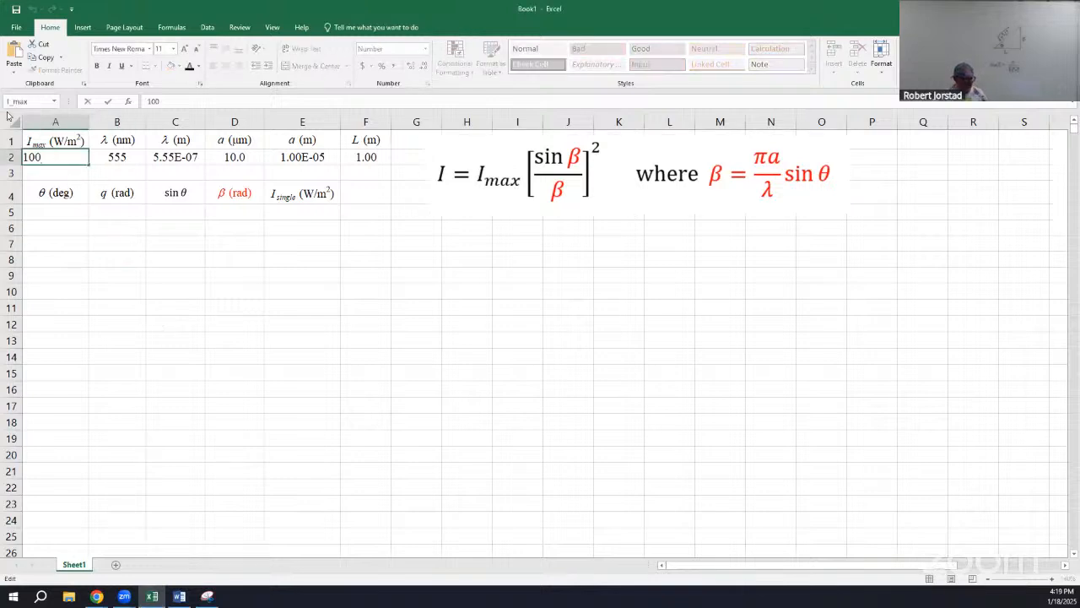
type(".0")
key("Return")
left_click(122, 156)
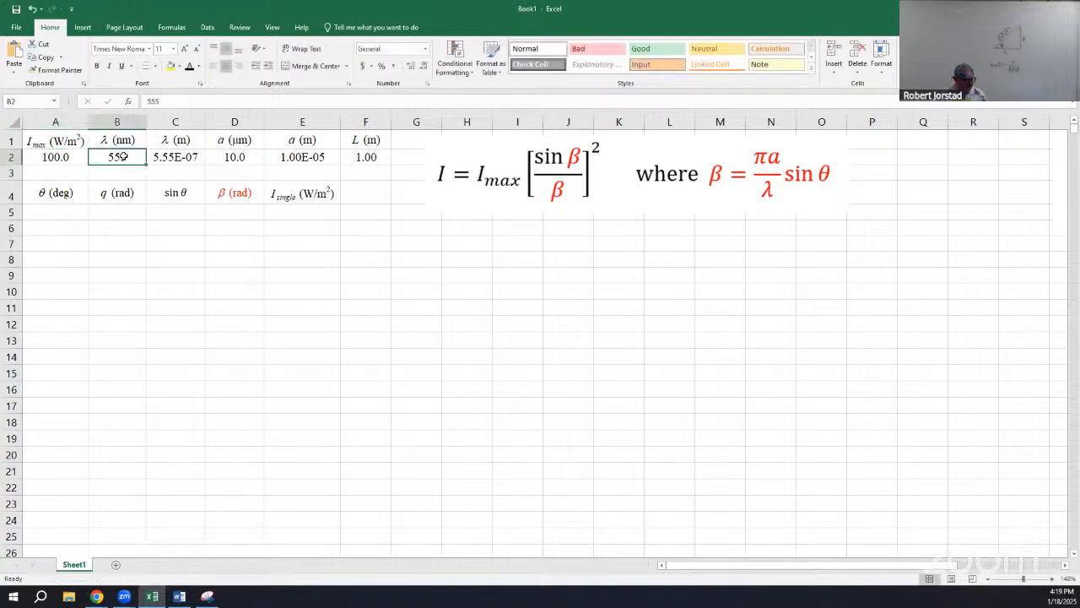
left_click(31, 95)
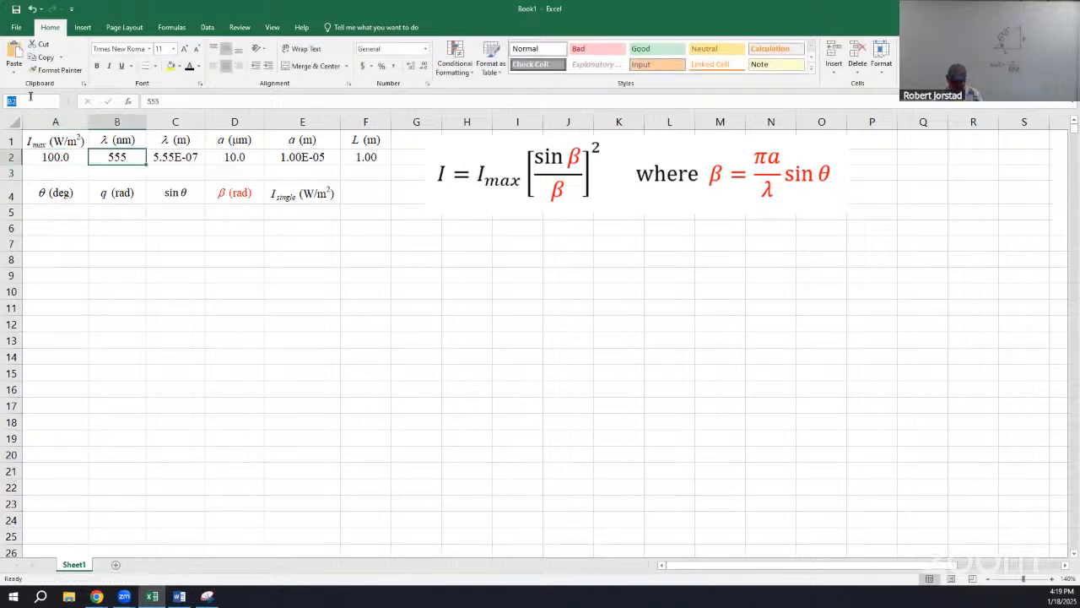
type("lamb")
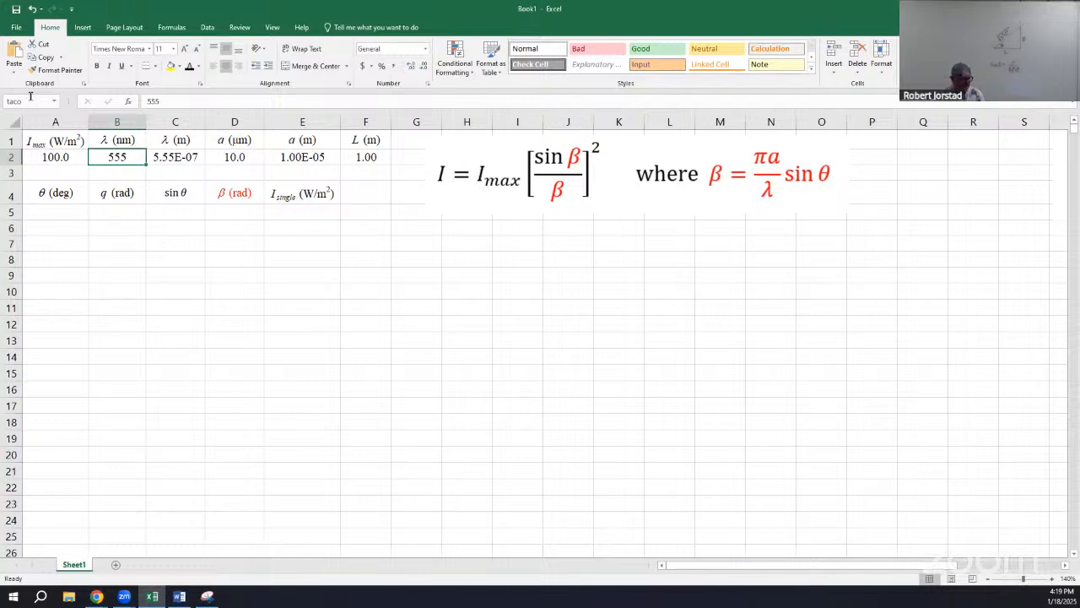
key("Return")
- Check the defined names of the parameter values in B2, A2, C2 and E2
left_click(80, 172)
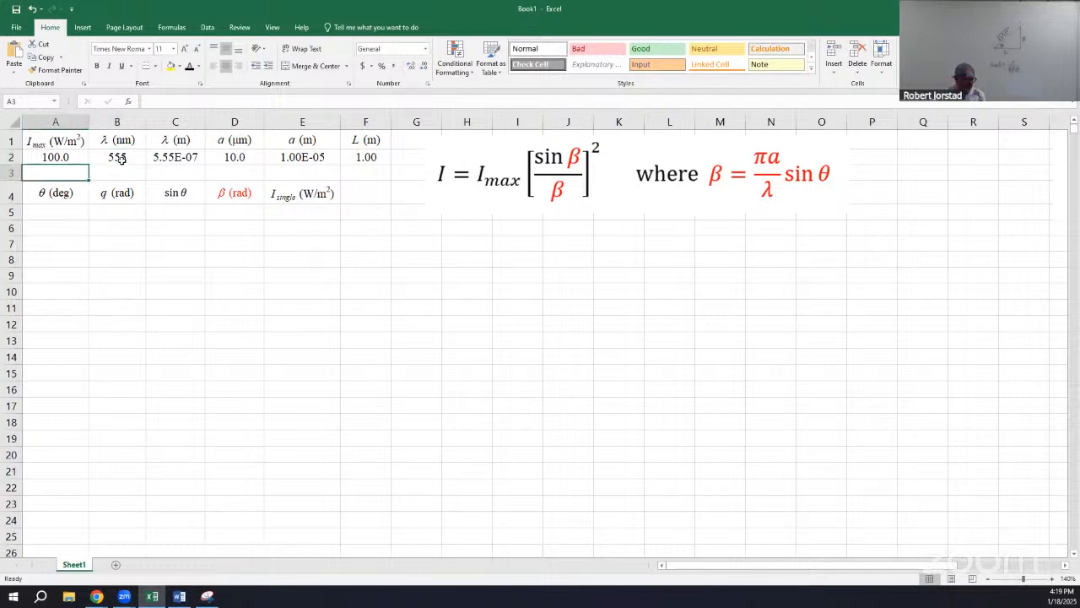
left_click(123, 160)
left_click(55, 158)
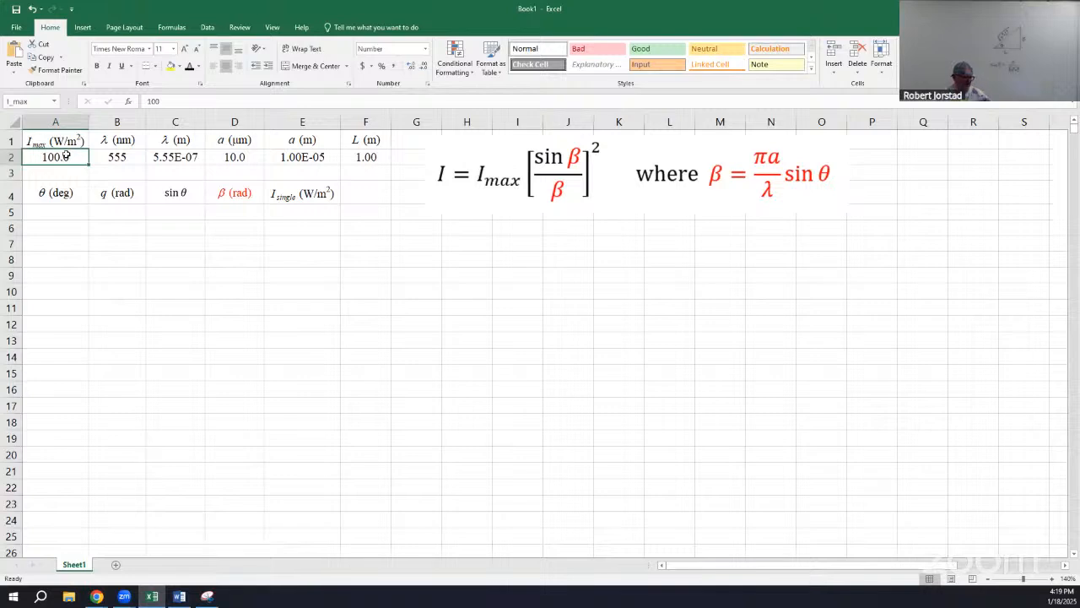
left_click(177, 154)
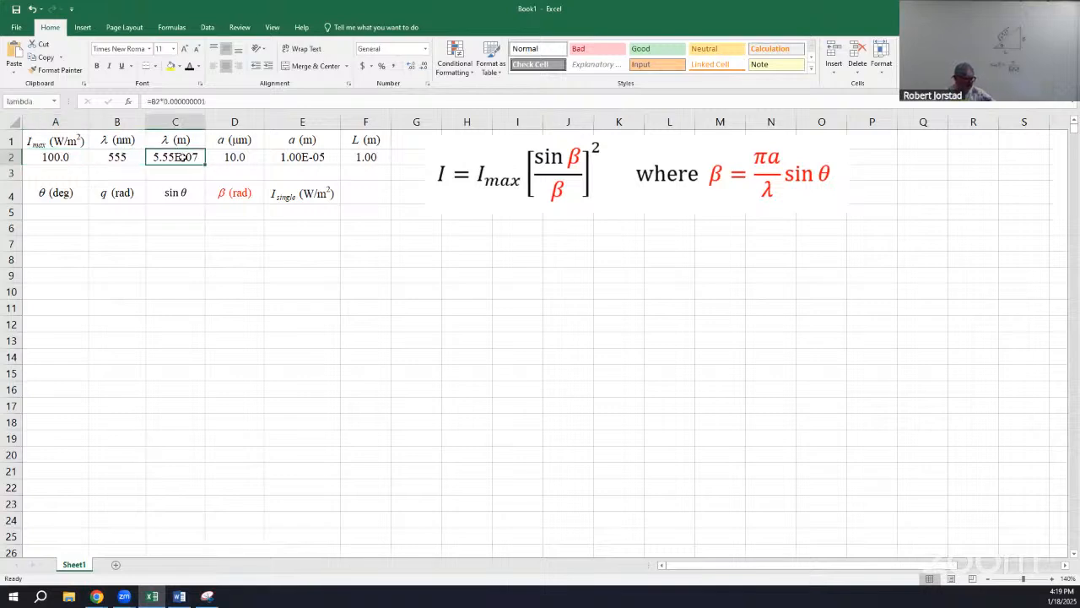
left_click(314, 161)
left_click(302, 255)
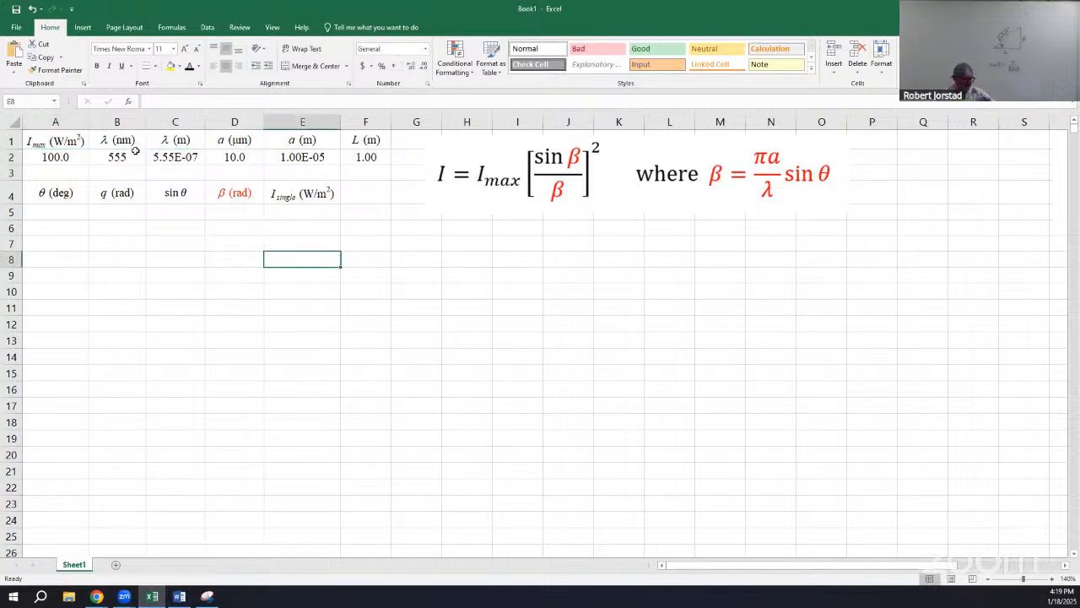
left_click(122, 152)
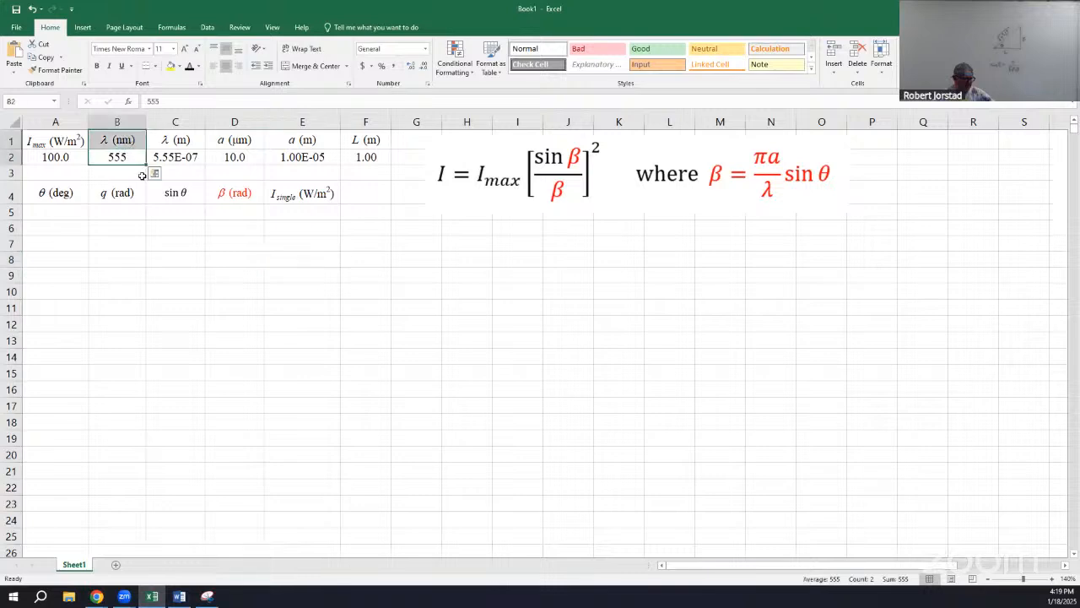
- Fill the headers and values of λ (m), a (m), Imax and L (m) in C1:C2, E1:E2, A1:A2 and F1:F2 with yellow
left_click_drag(175, 139, 175, 157)
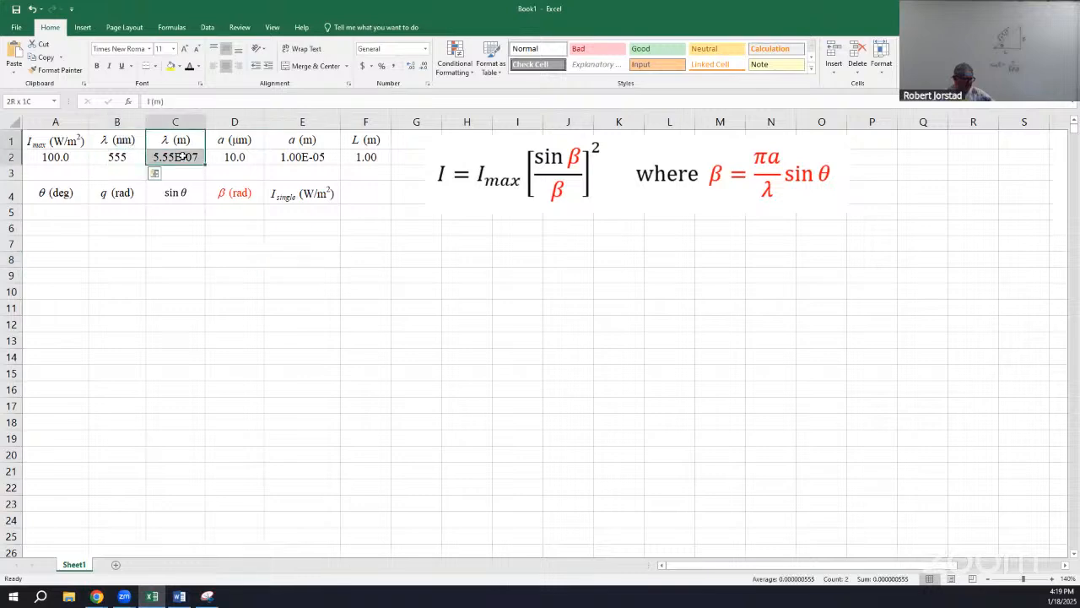
left_click(171, 66)
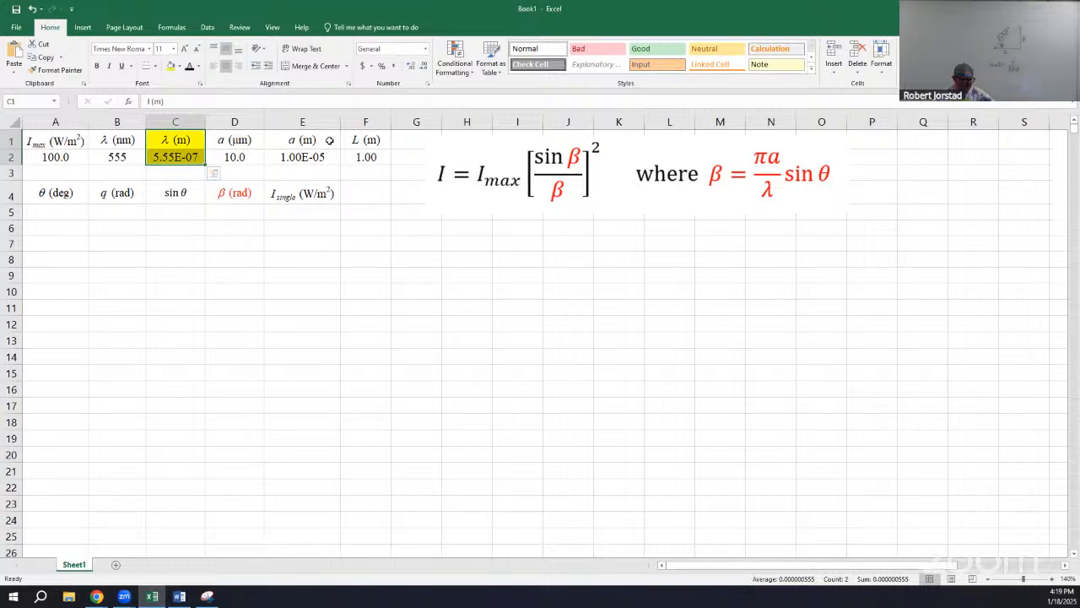
left_click_drag(329, 140, 304, 157)
left_click(170, 66)
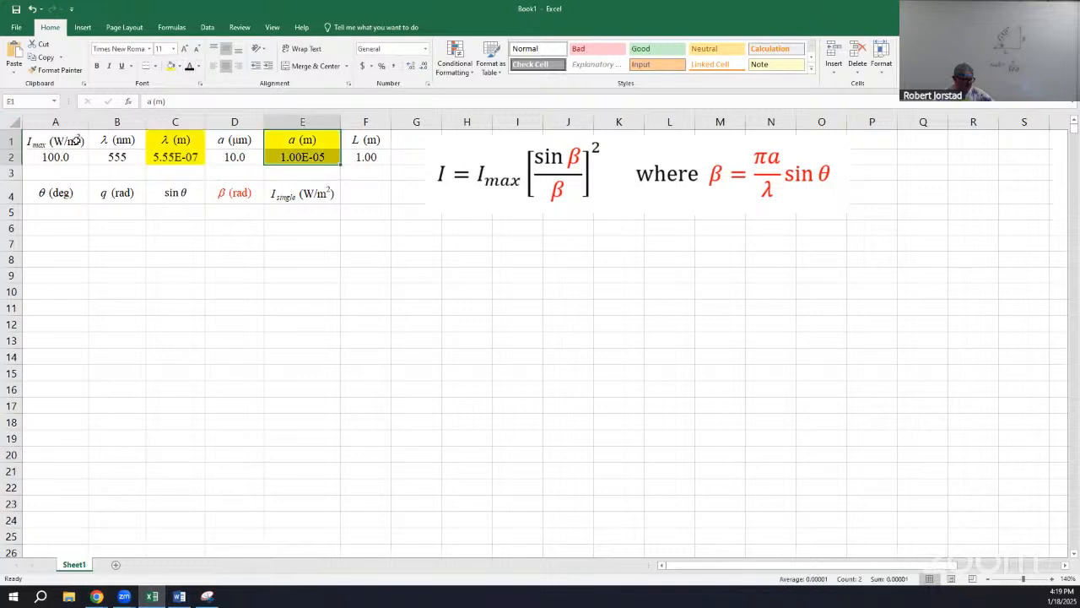
left_click_drag(76, 140, 72, 156)
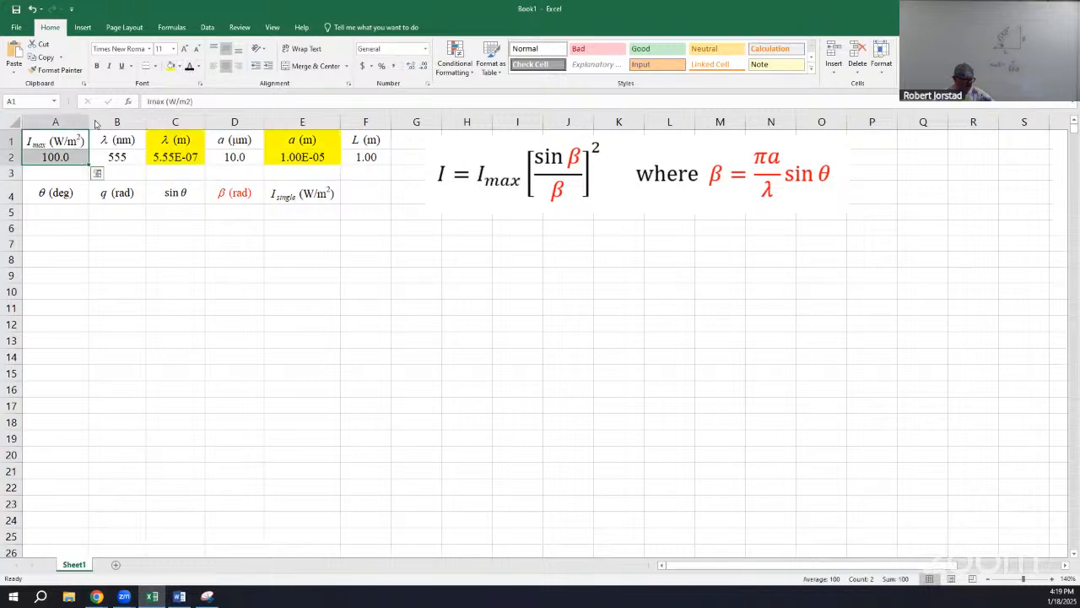
left_click(170, 67)
left_click_drag(365, 140, 366, 156)
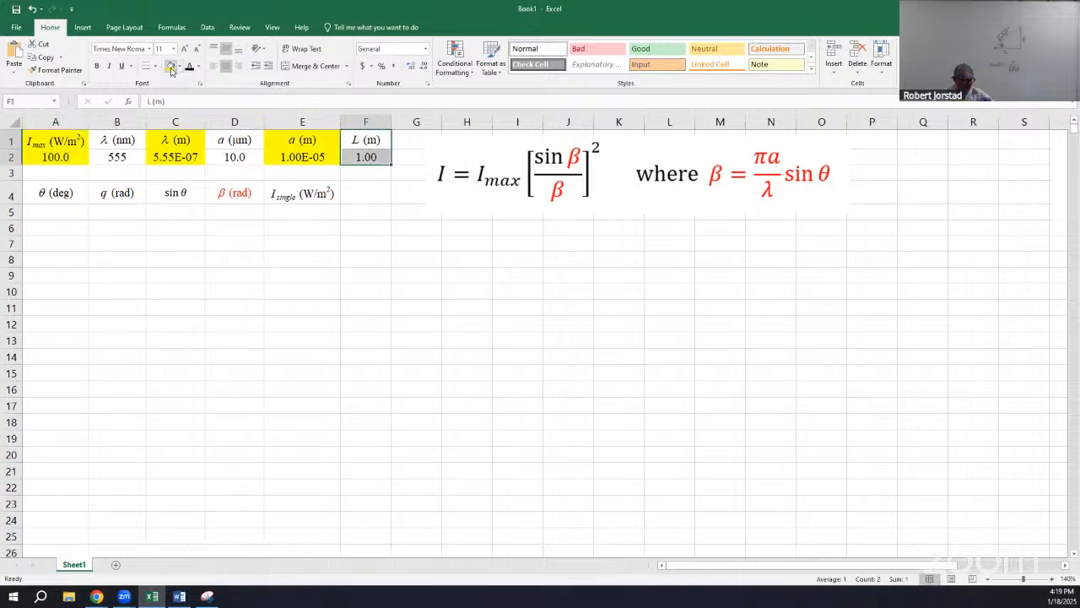
left_click(171, 66)
left_click(384, 226)
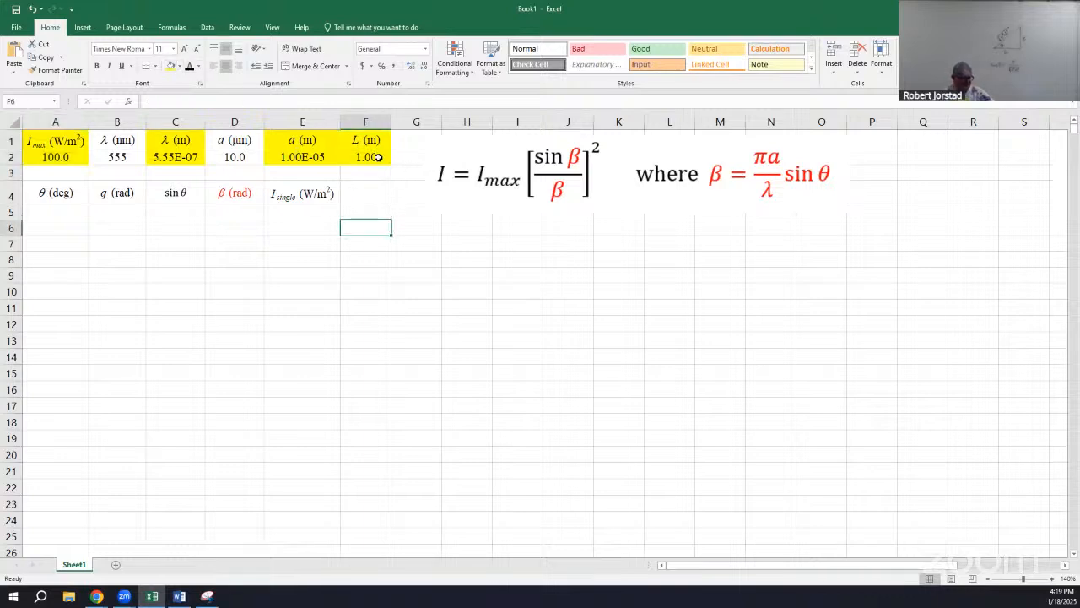
- Apply all borders to the parameter table in A1:F2
left_click_drag(378, 157, 51, 141)
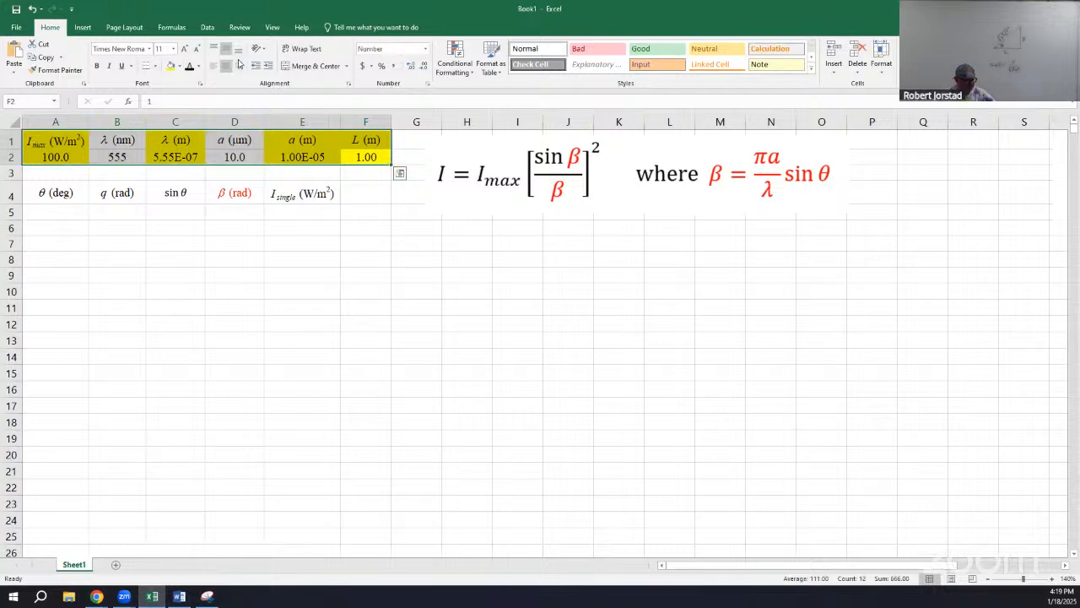
left_click(155, 66)
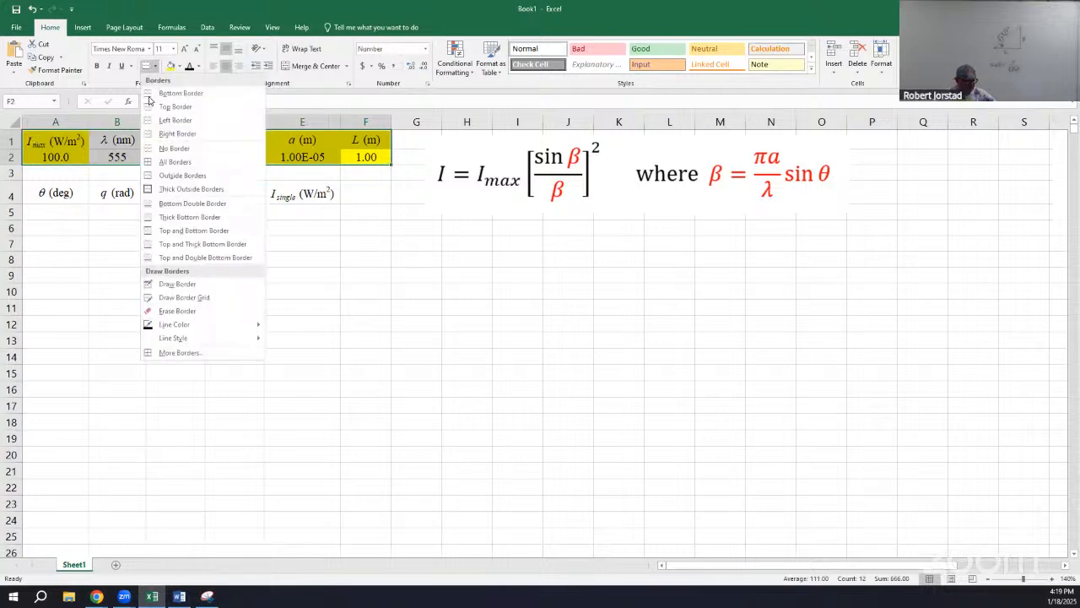
left_click(164, 150)
left_click(363, 200)
left_click(352, 153)
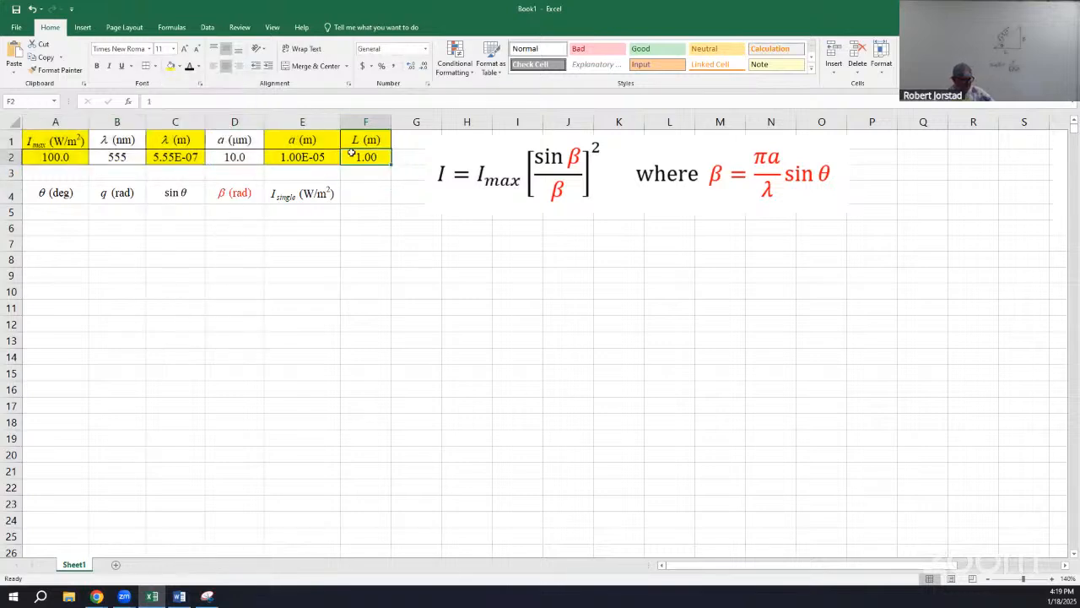
left_click_drag(352, 153, 315, 152)
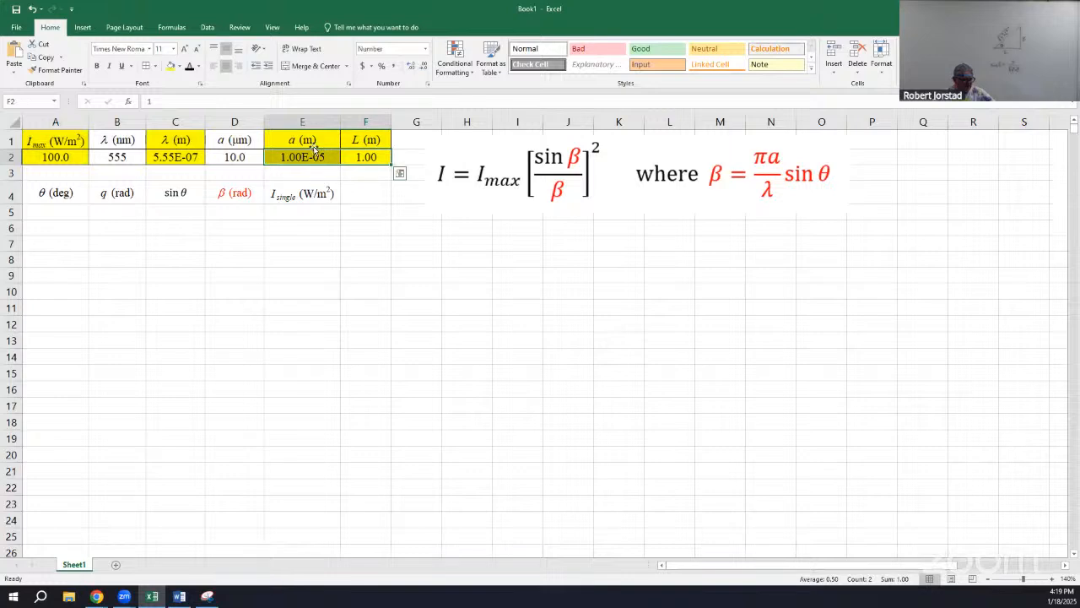
left_click(342, 243)
- Clear the λ (m) value in C2 and enter the formula =taco*1e-9 based on the named wavelength cell
left_click(122, 157)
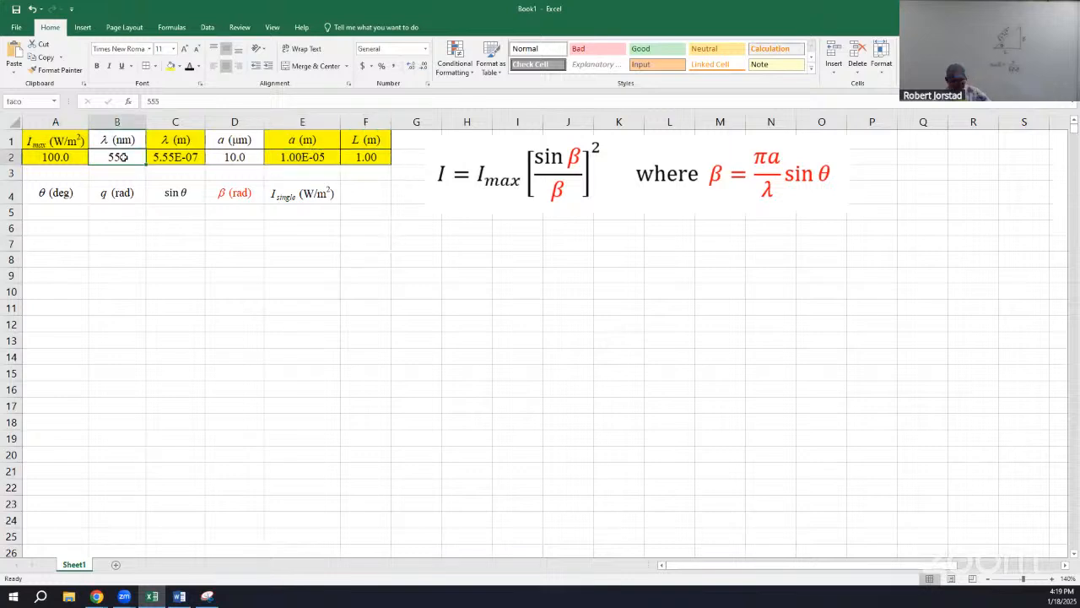
left_click(181, 157)
key("Delete")
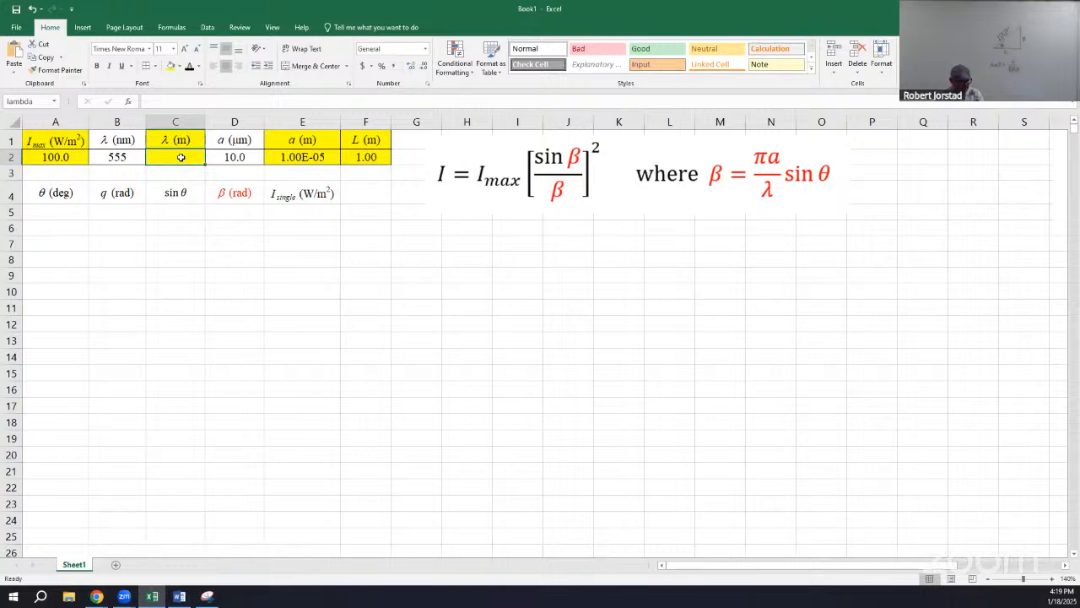
type("=")
key("Left")
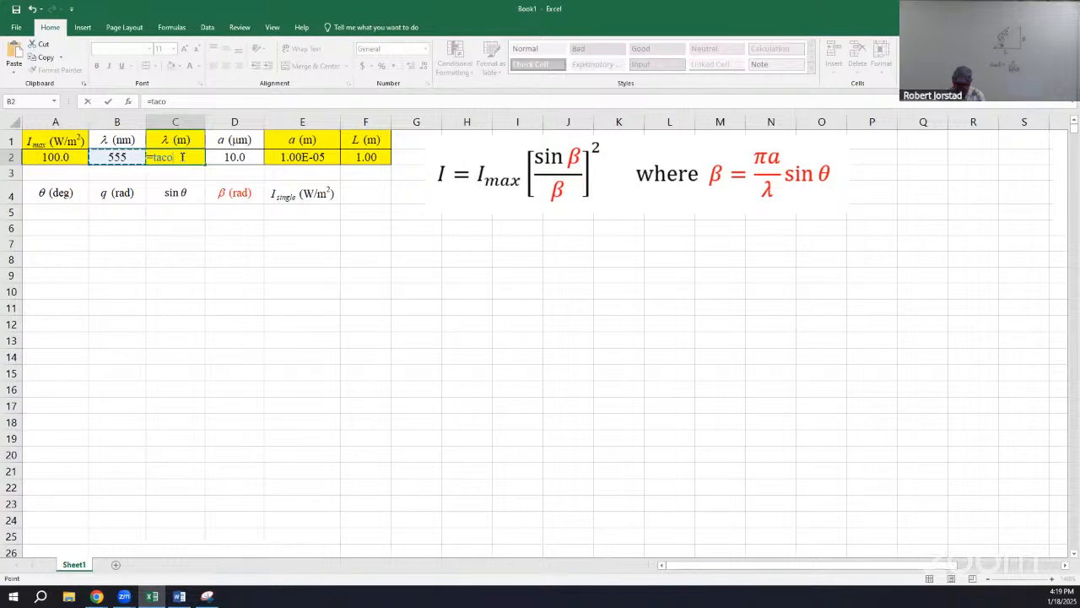
type("*1e-9")
key("Return")
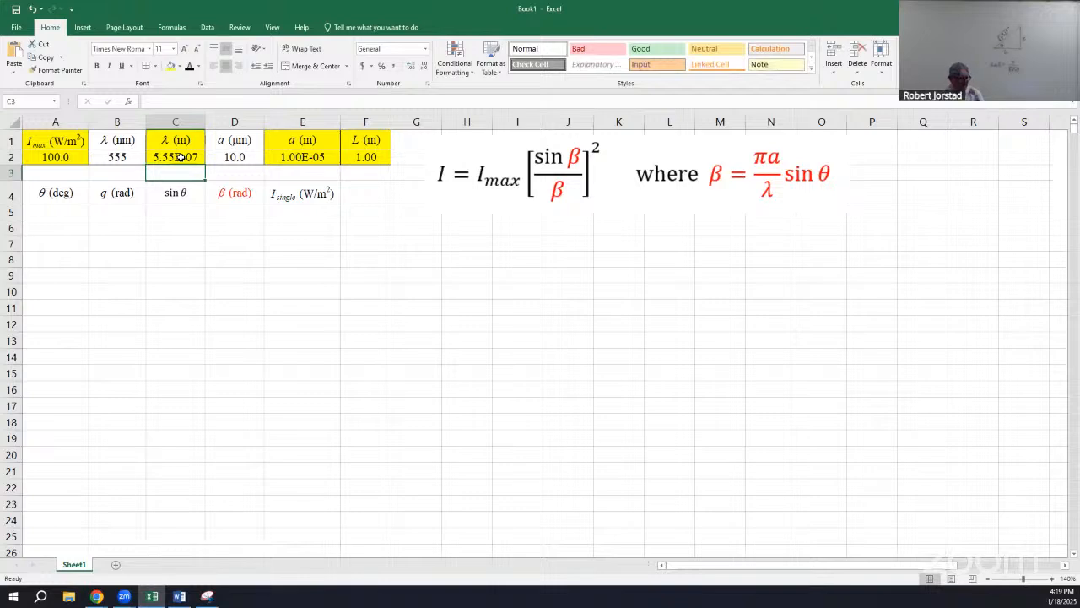
- Check the defined names of the λ (m), a (m) and L (m) values in C2, E2 and F2
left_click(179, 157)
left_click(34, 100)
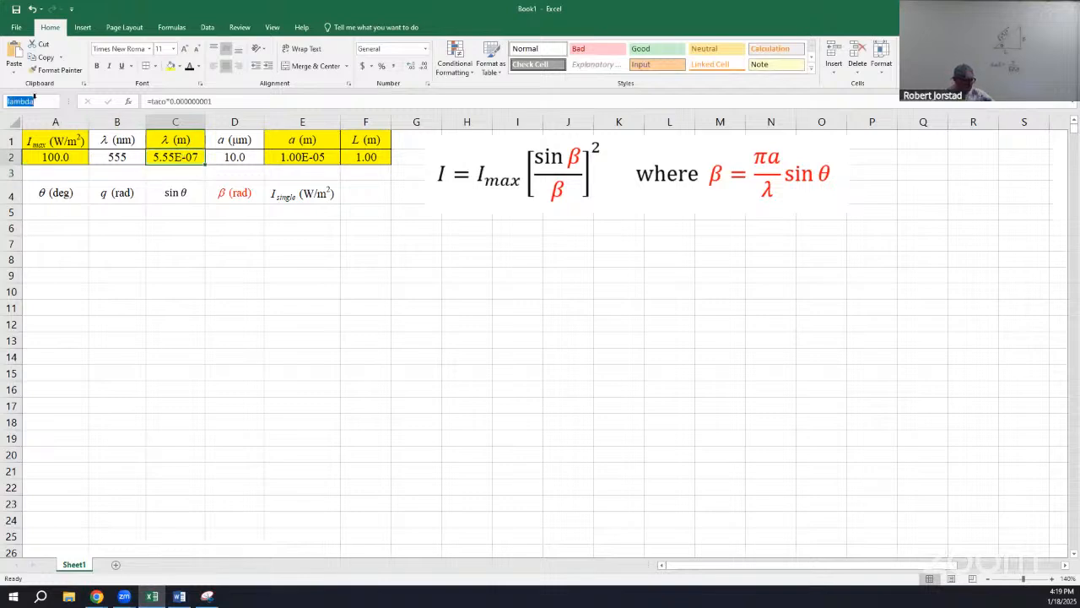
left_click(322, 156)
left_click(24, 98)
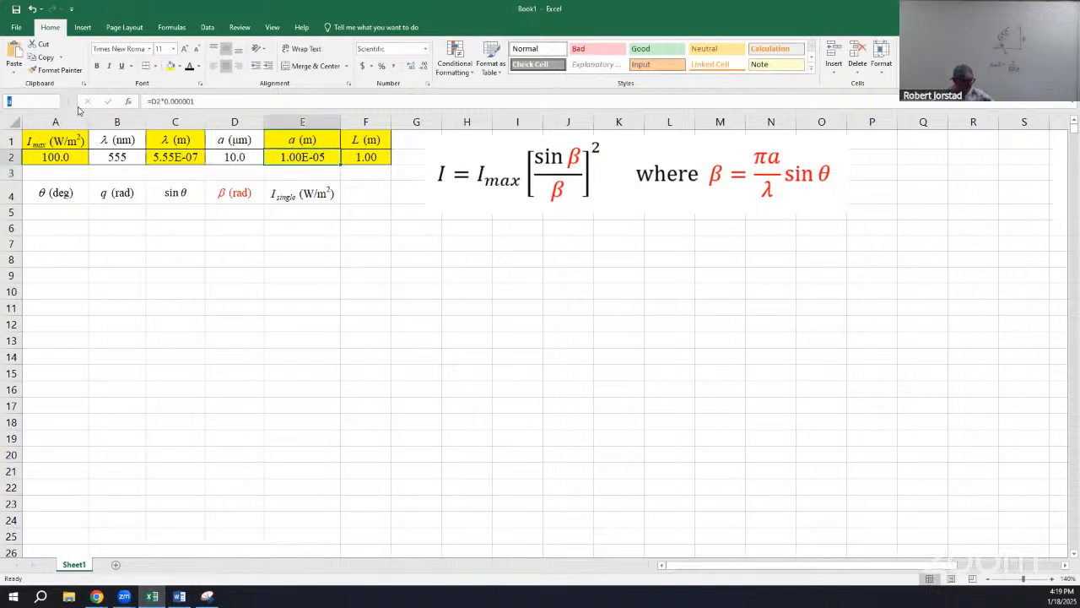
left_click(382, 153)
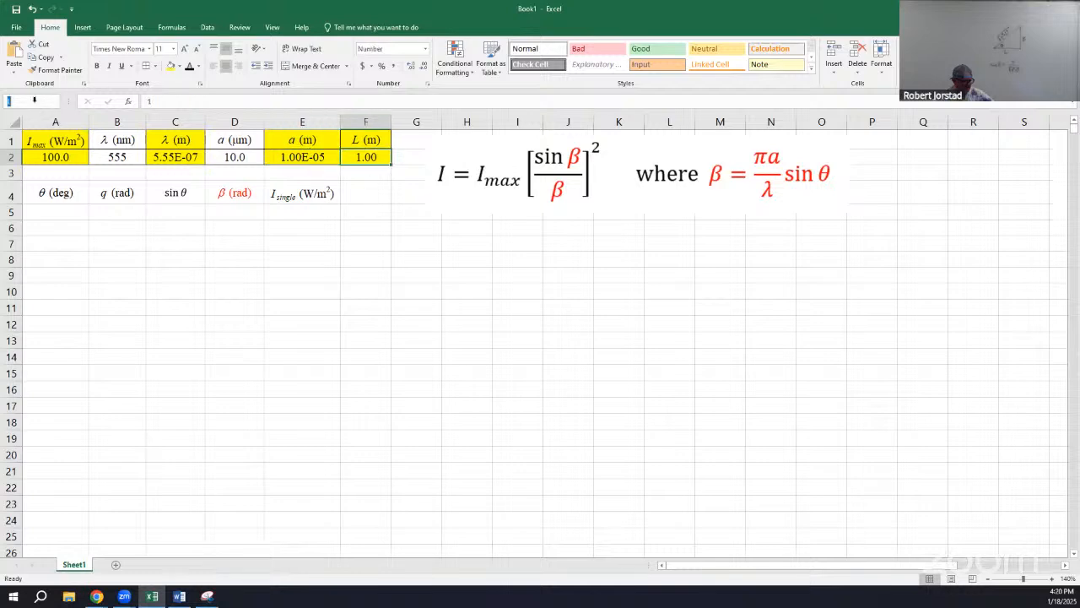
left_click(219, 239)
- Enter the starting angles -90 in A5 and -89.9 in A6 under θ (deg), and select both cells
left_click(77, 212)
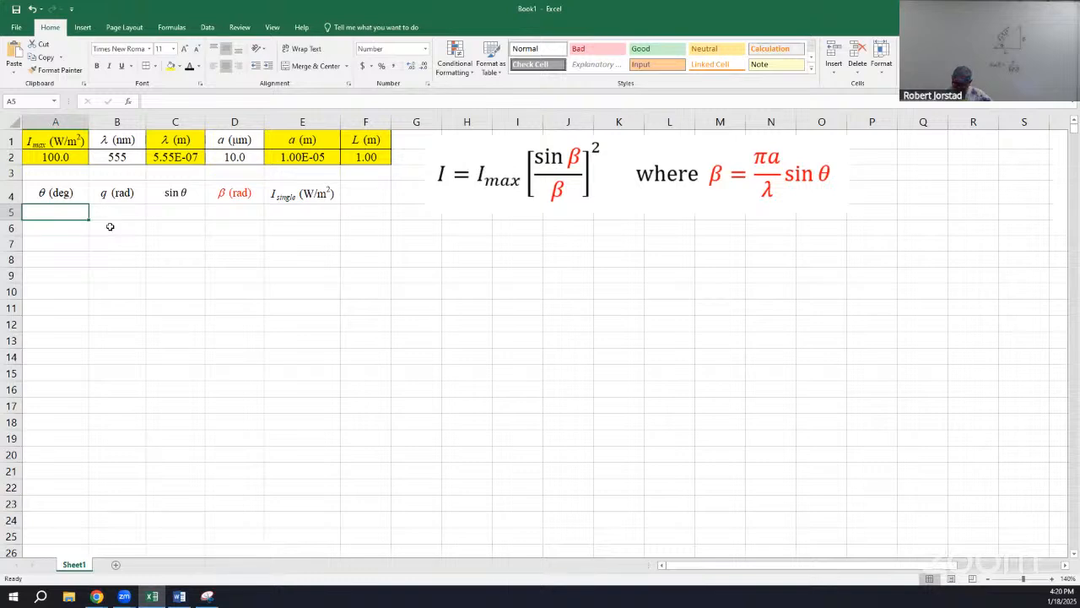
type("-90")
key("Return")
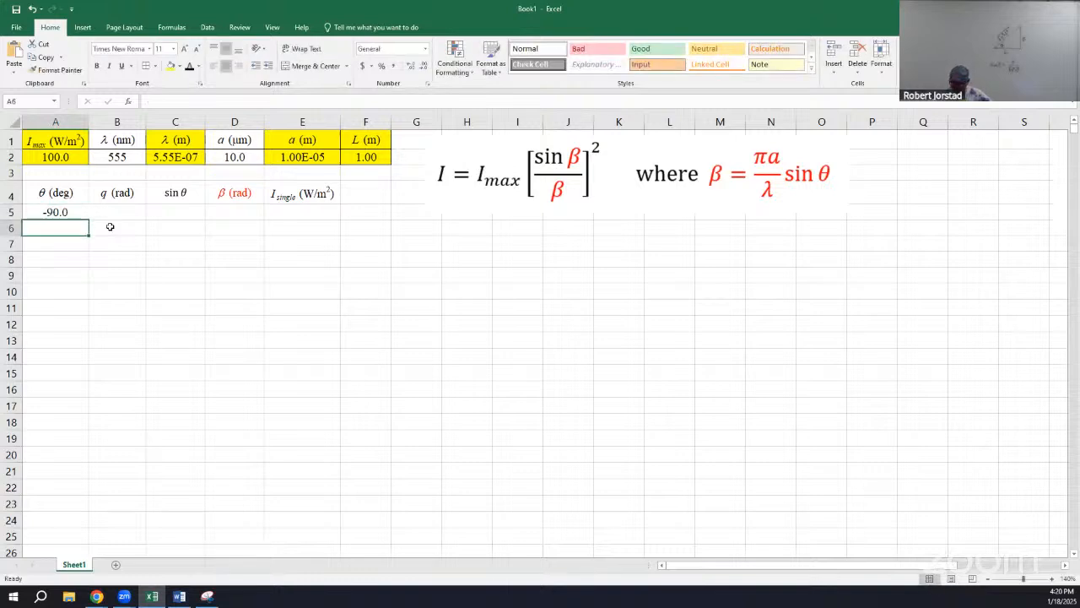
type("-89.9")
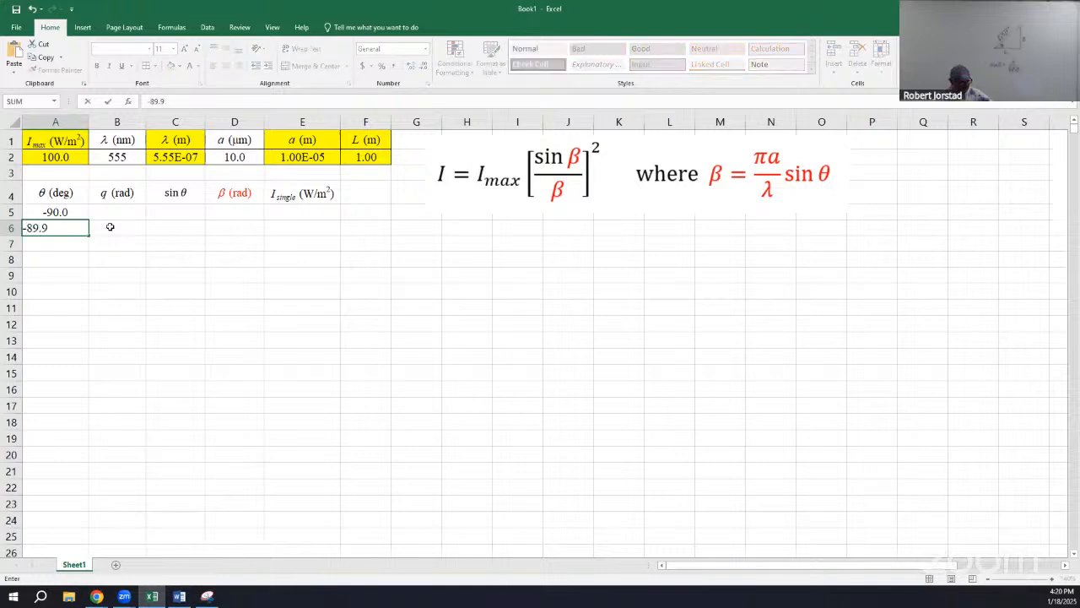
key("Return")
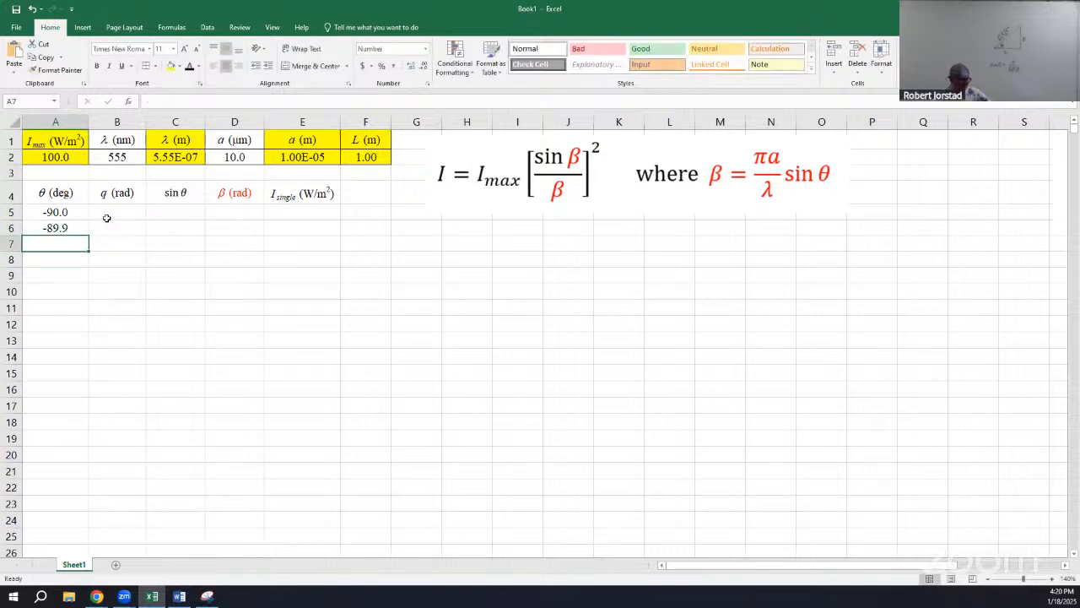
left_click_drag(63, 213, 63, 228)
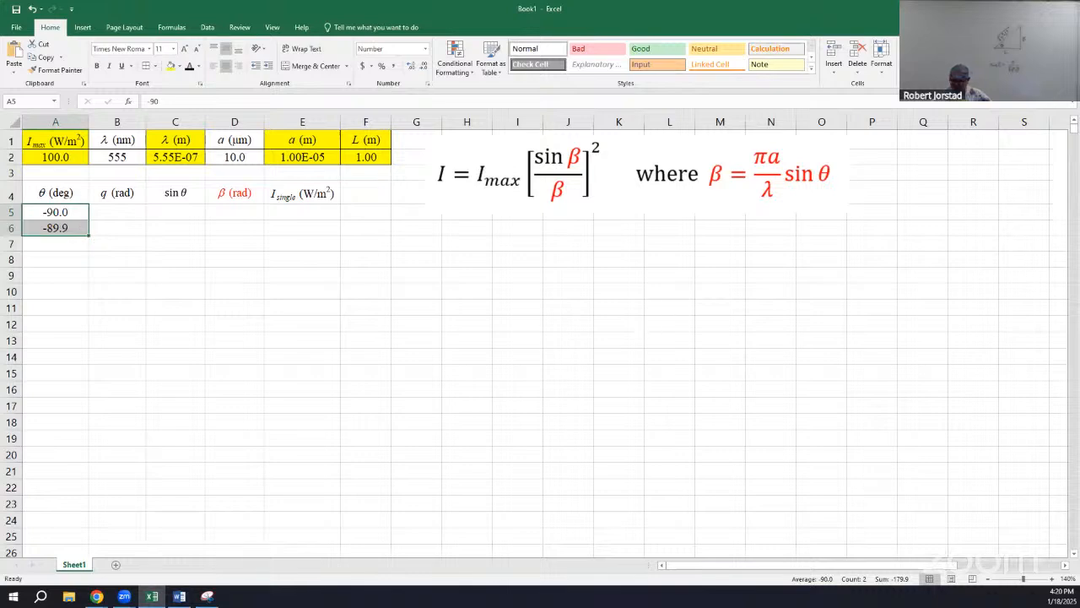
- Switch to Chrome and examine the problem 36.5 a) intensity graph in 162ch36solns.pdf, enlarged to 200%, then return to the worksheet
left_click(96, 596)
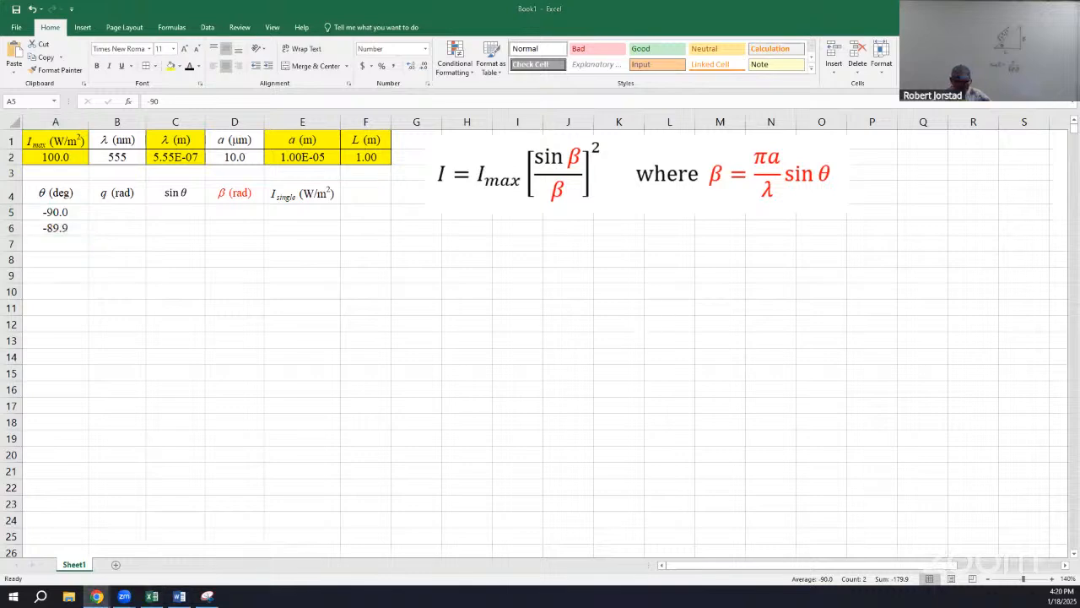
left_click(766, 140)
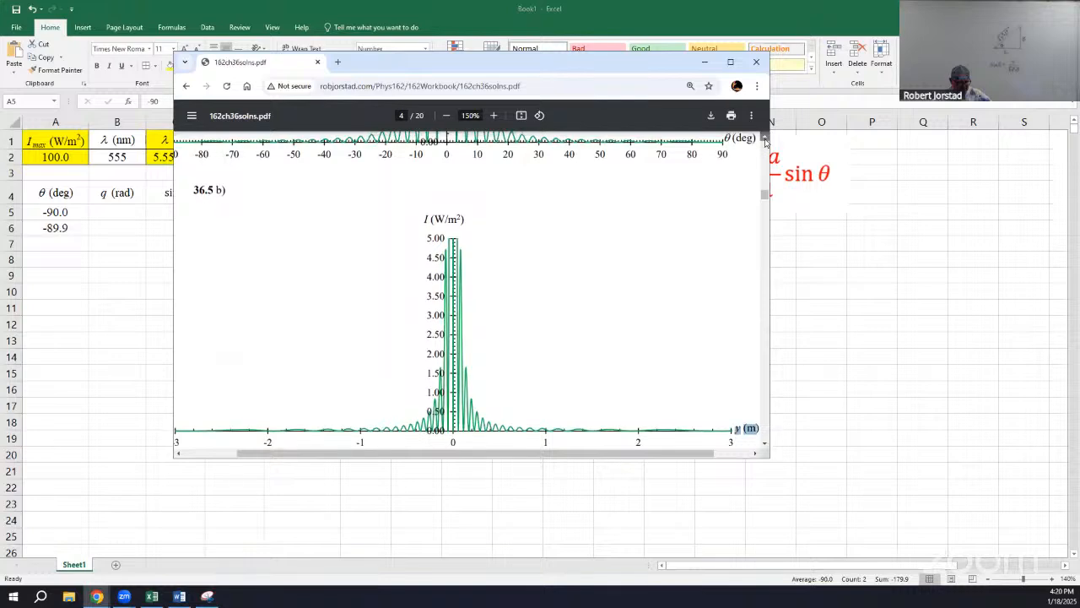
left_click(766, 140)
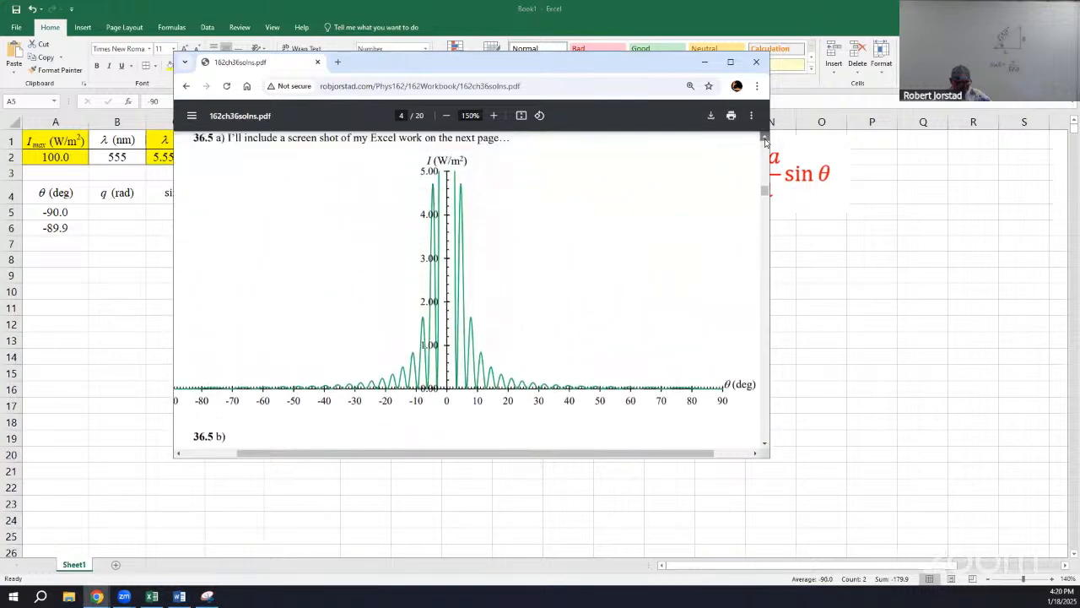
left_click(494, 115)
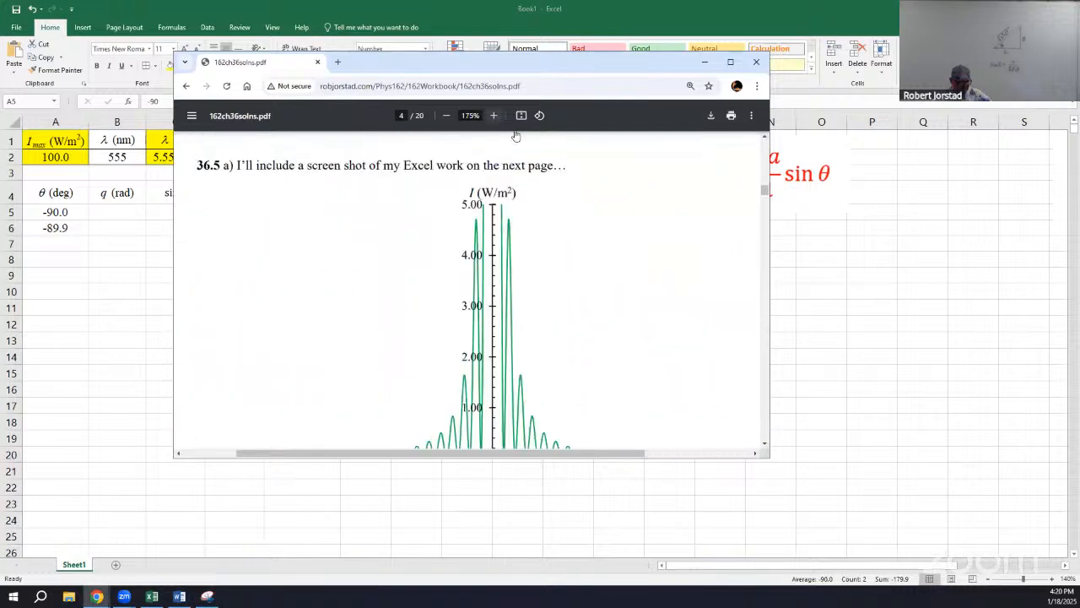
left_click(494, 115)
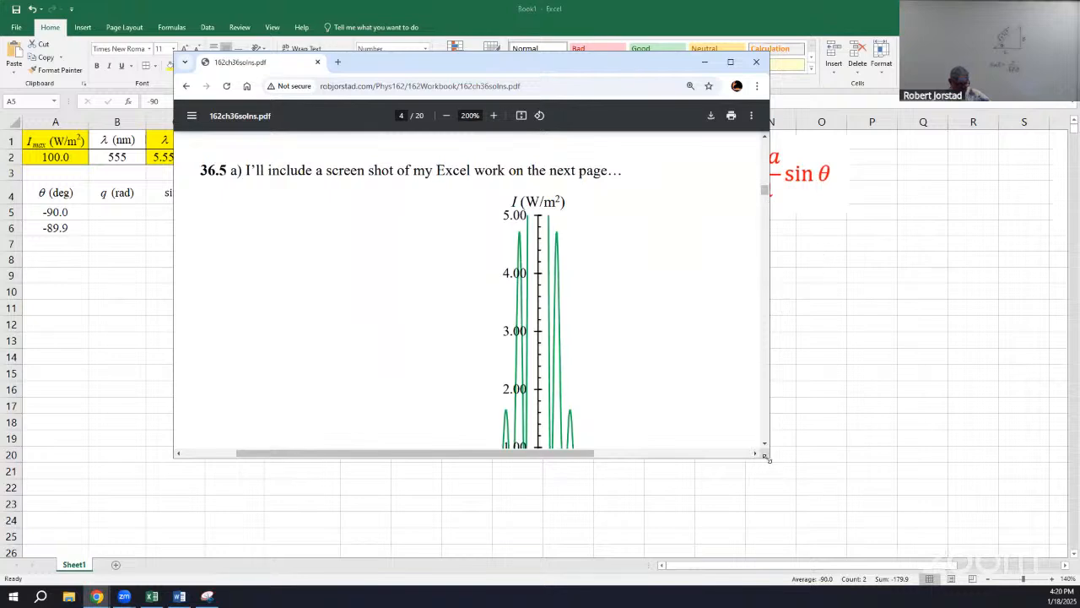
left_click_drag(768, 458, 1007, 556)
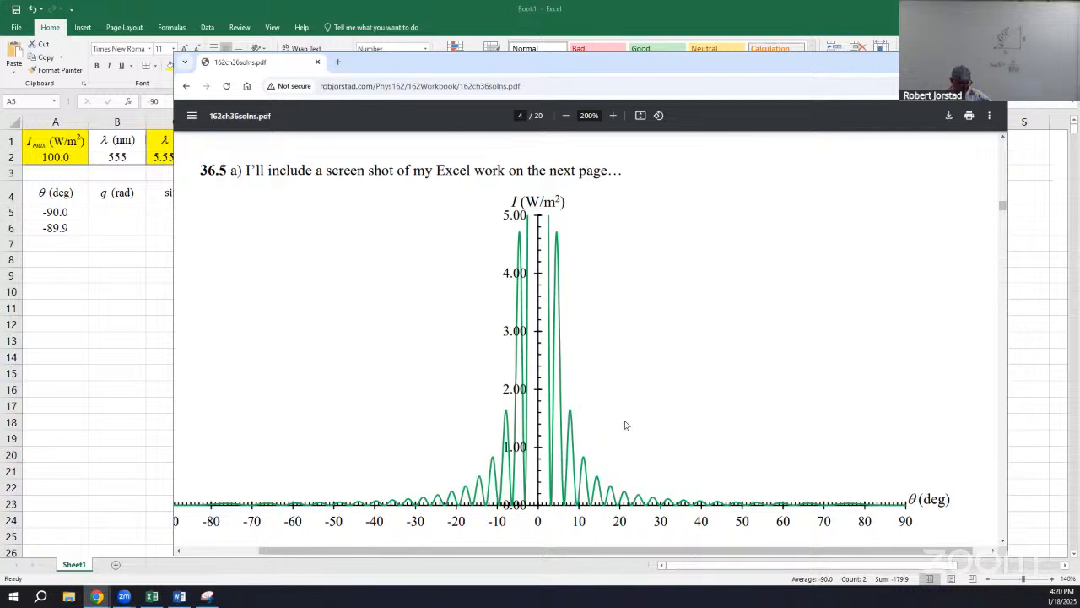
left_click(944, 60)
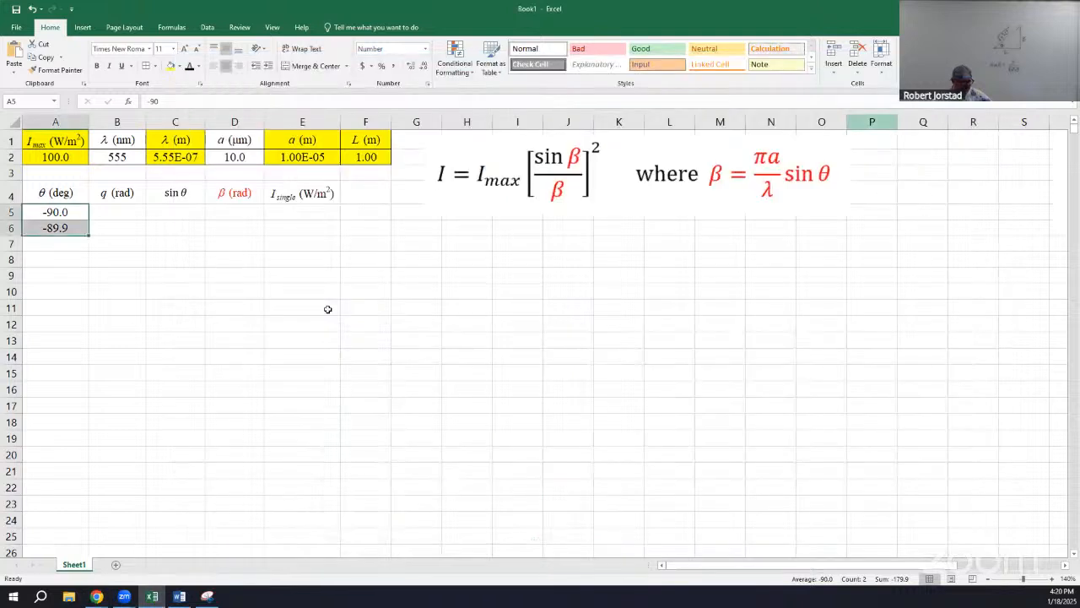
- Extend the θ (deg) series from A5:A6 in 0.1 degree increments down to 90.0 in A1805
left_click(116, 292)
left_click(117, 308)
left_click_drag(54, 212, 54, 228)
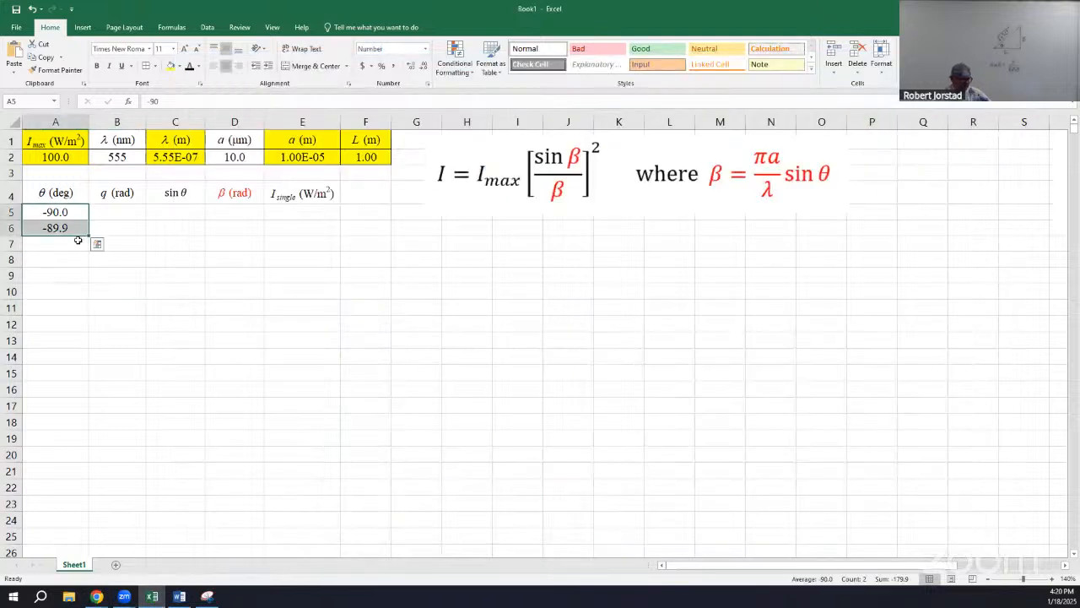
left_click(63, 255)
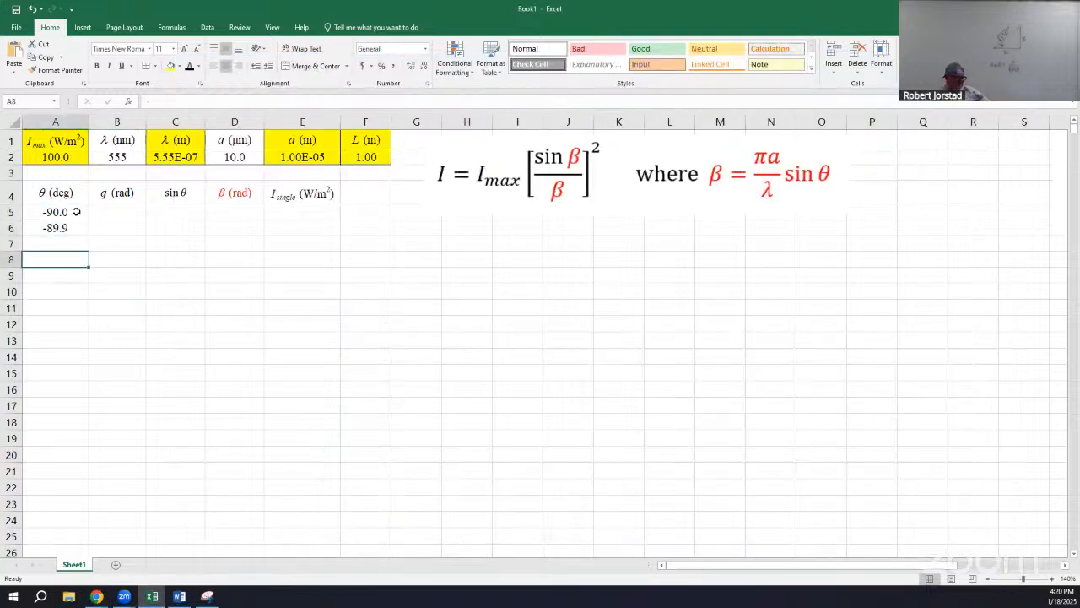
left_click_drag(76, 212, 74, 228)
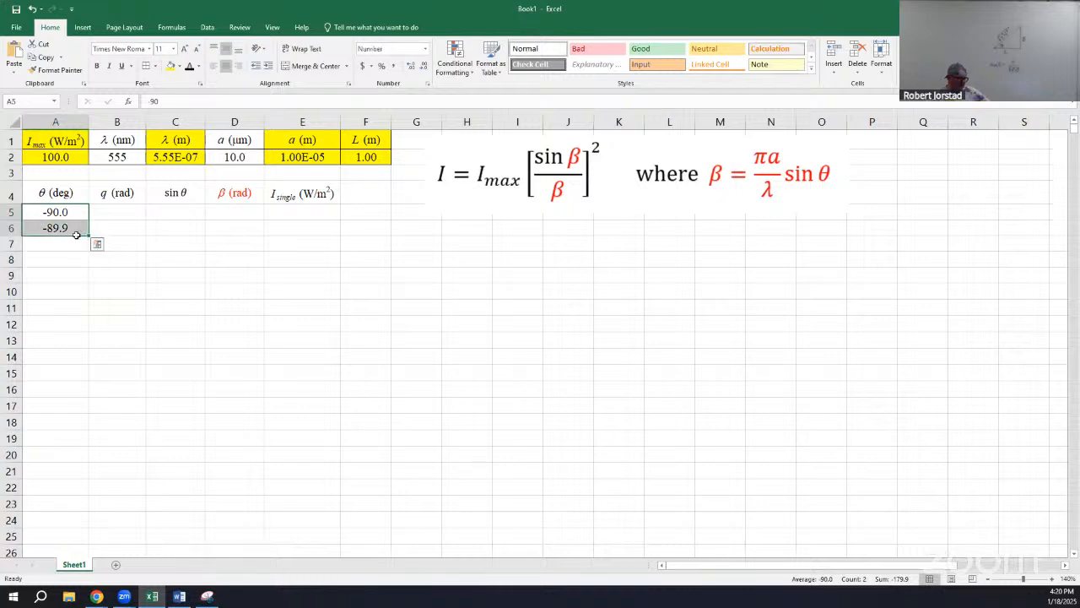
left_click_drag(88, 236, 89, 476)
left_click_drag(116, 604, 105, 536)
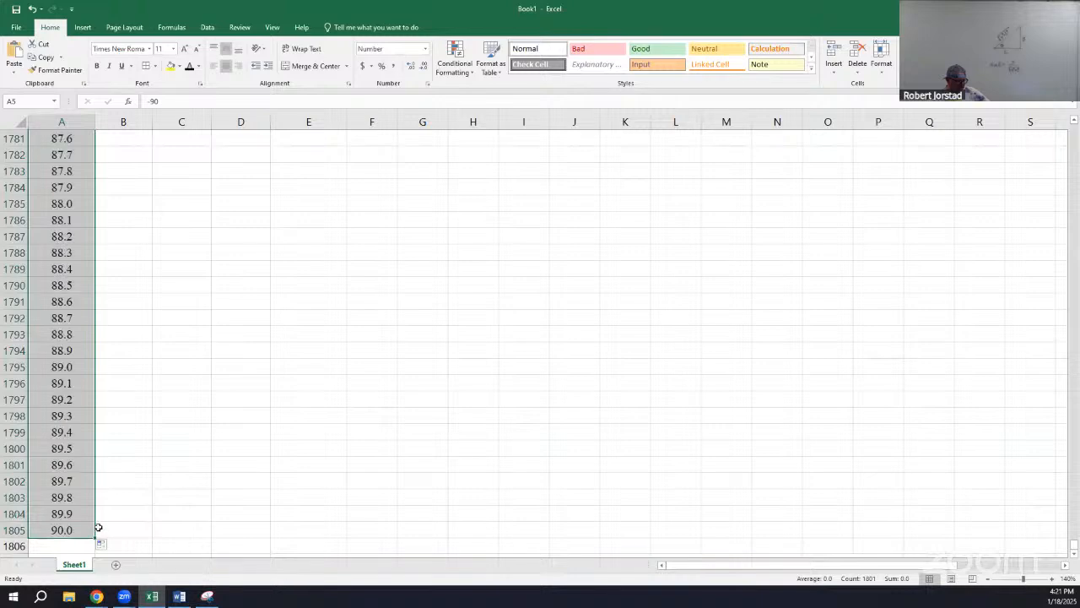
- Shrink rows 9 through 1804 to a height of 0.75 (1 pixel) to collapse the middle of the angle list
left_click_drag(19, 514, 41, 368)
left_click_drag(40, 311, 15, 233)
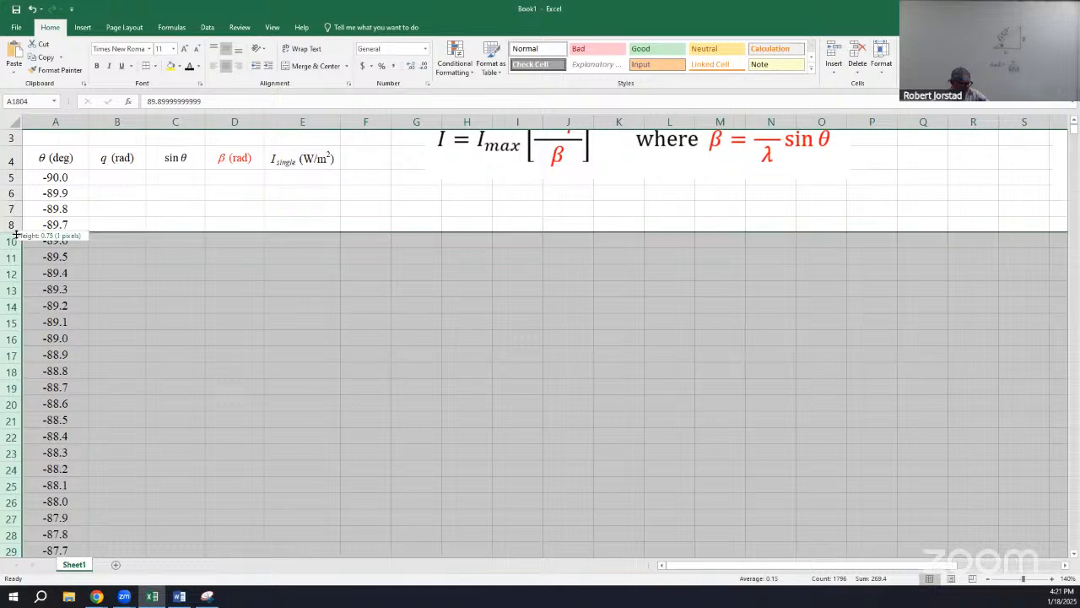
left_click_drag(15, 234, 15, 234)
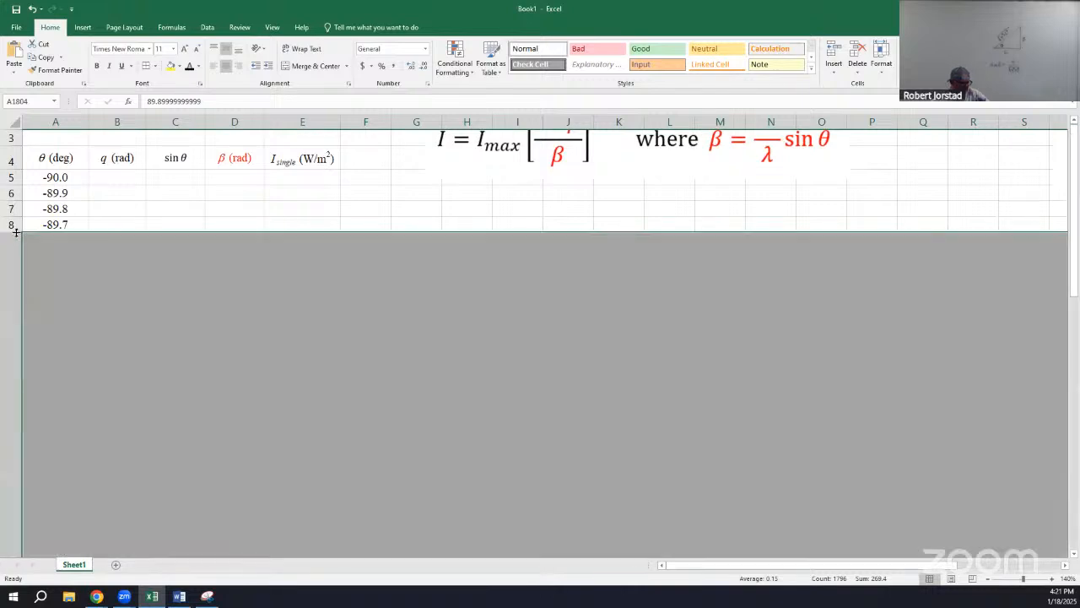
left_click(152, 223)
left_click(283, 213)
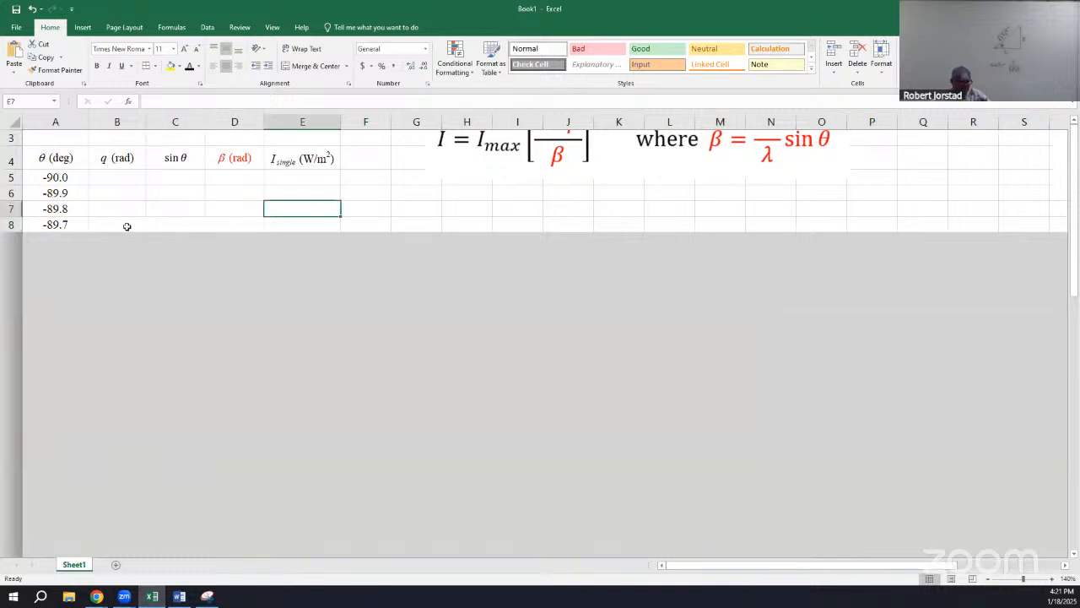
- Examine the collapsed rows and check the last angle in A1805, returning to the start of the sheet
left_click_drag(125, 224, 110, 510)
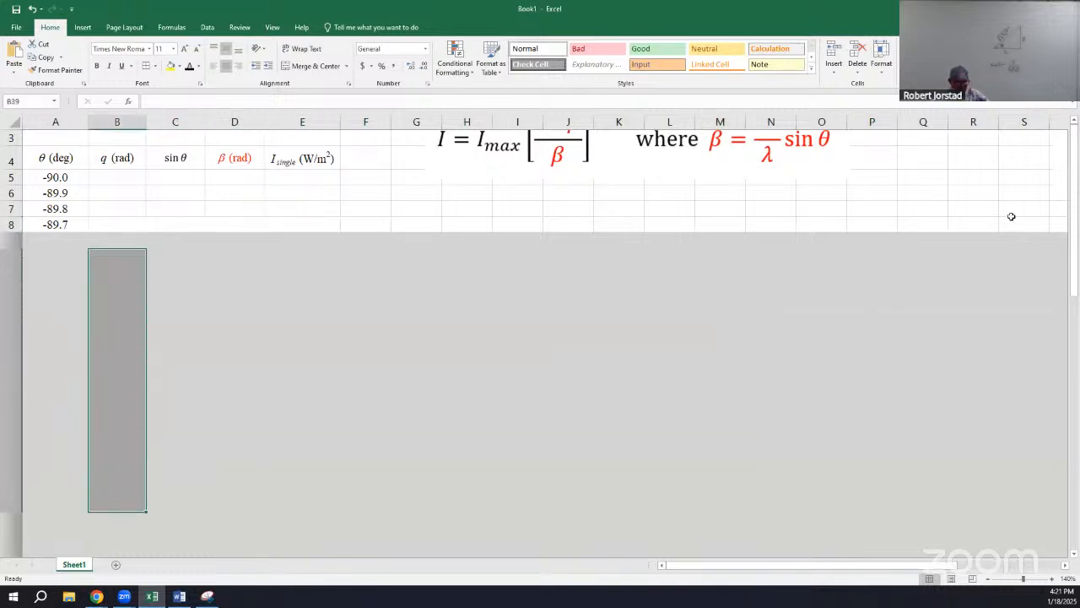
left_click_drag(1074, 199, 1074, 451)
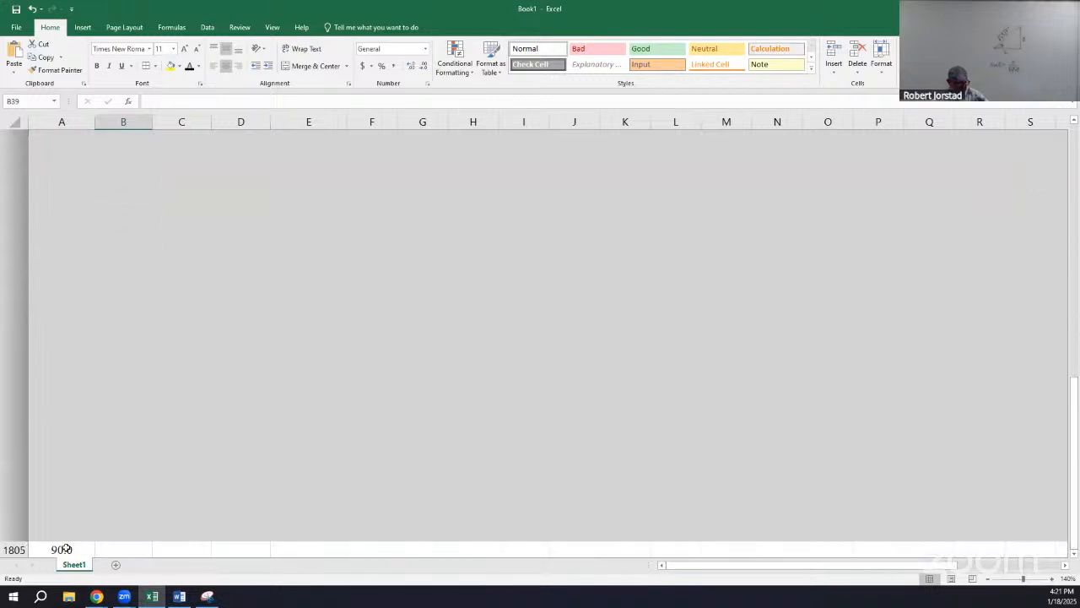
left_click(62, 550)
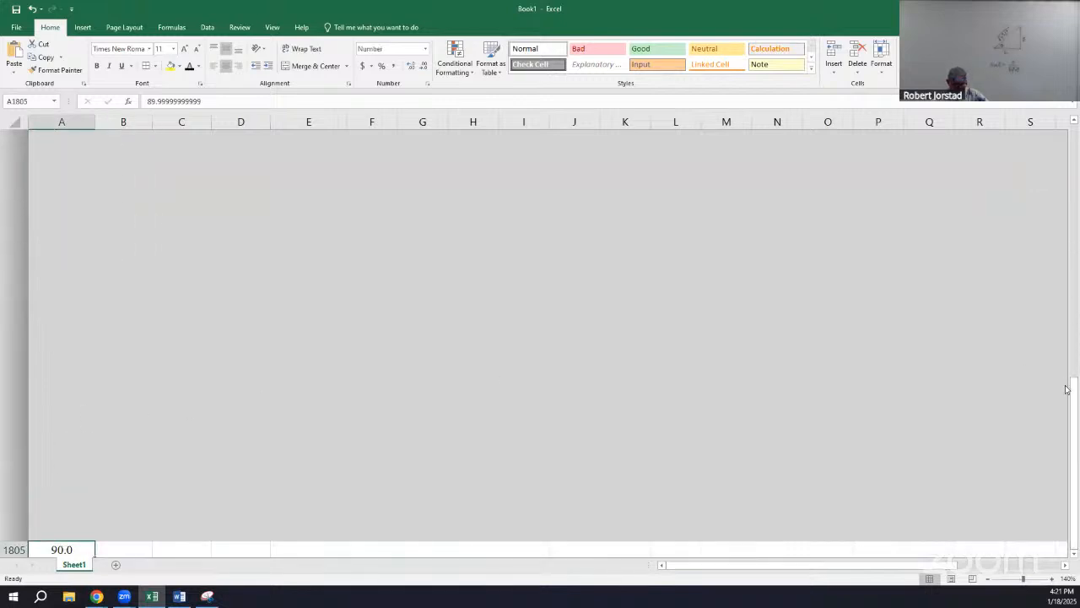
left_click_drag(1073, 384, 1073, 135)
- Set the letter q in the B4 header to the Symbol font so the header reads θ (rad)
left_click(143, 210)
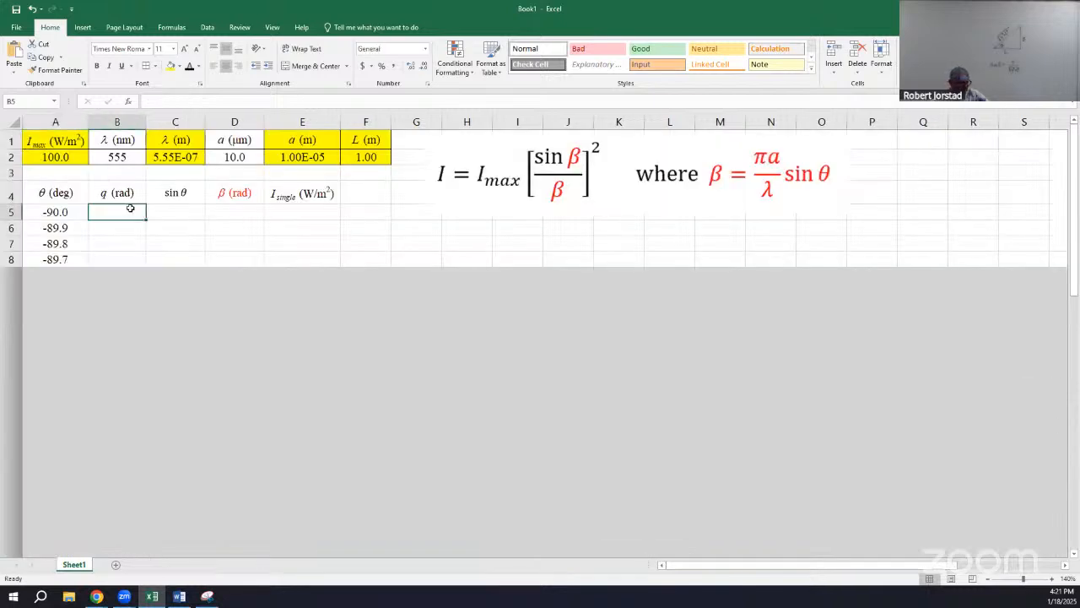
double_click(96, 191)
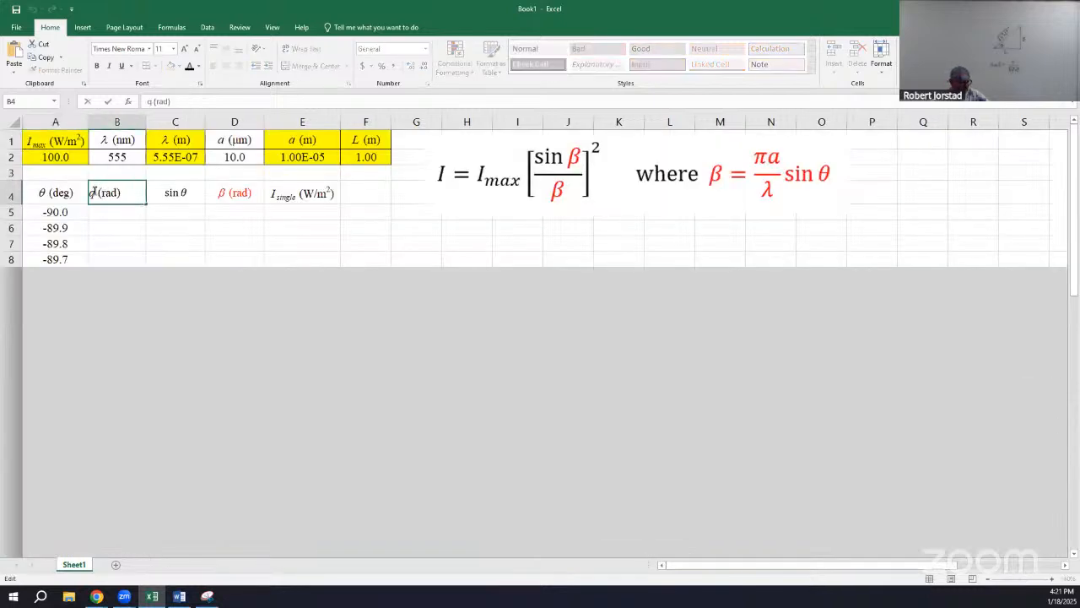
left_click_drag(89, 192, 96, 192)
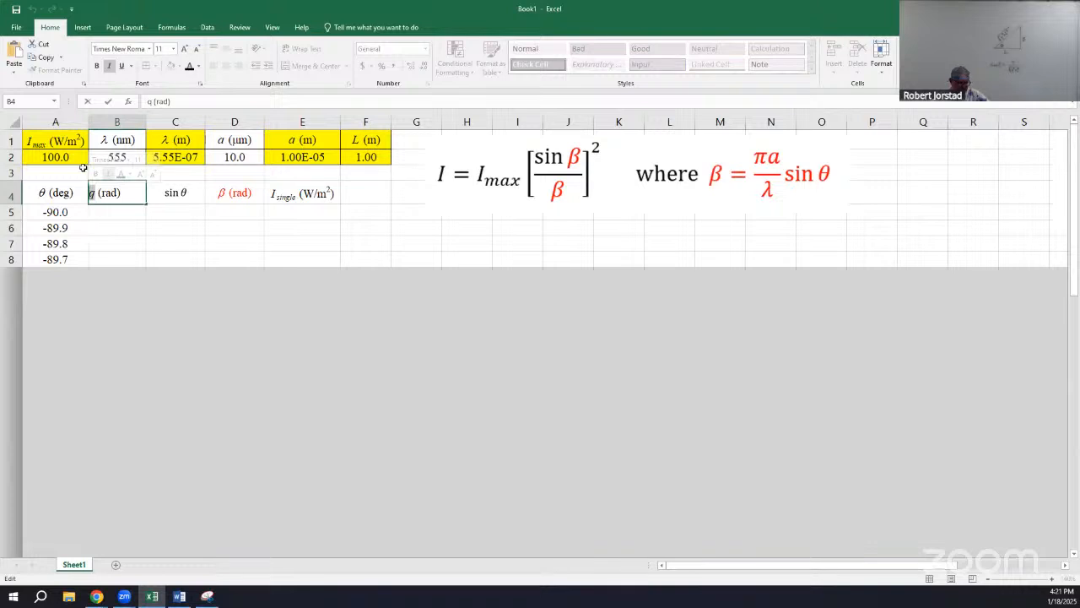
left_click(149, 49)
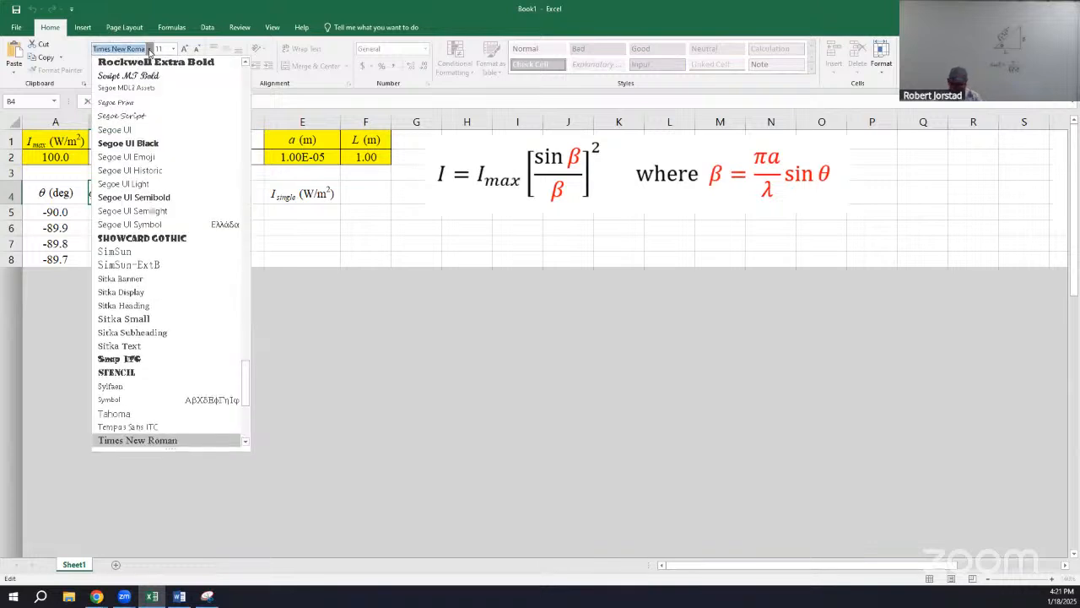
type("sym")
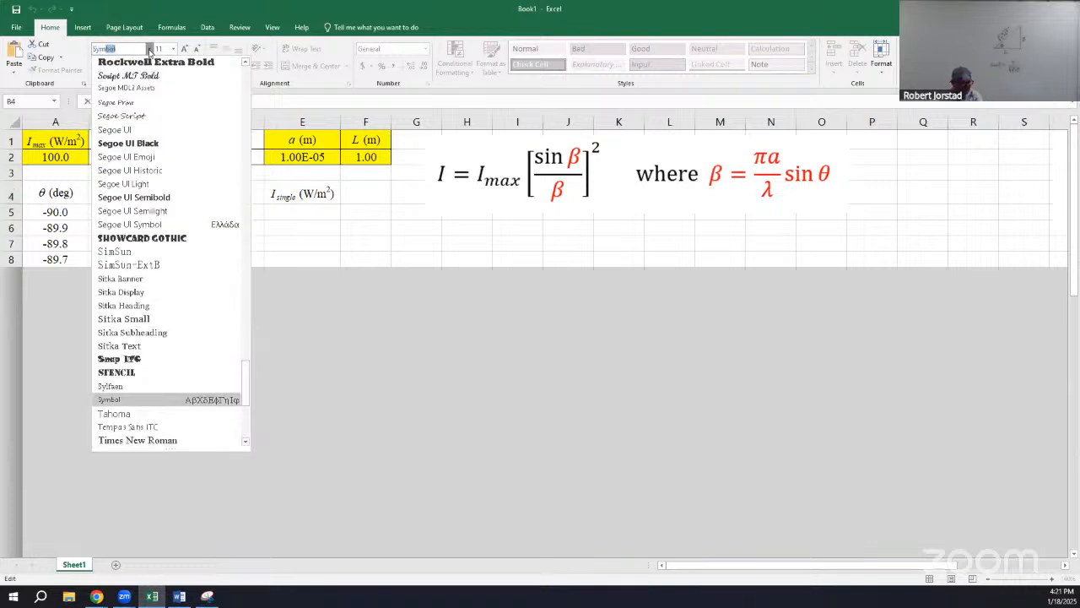
key("Return")
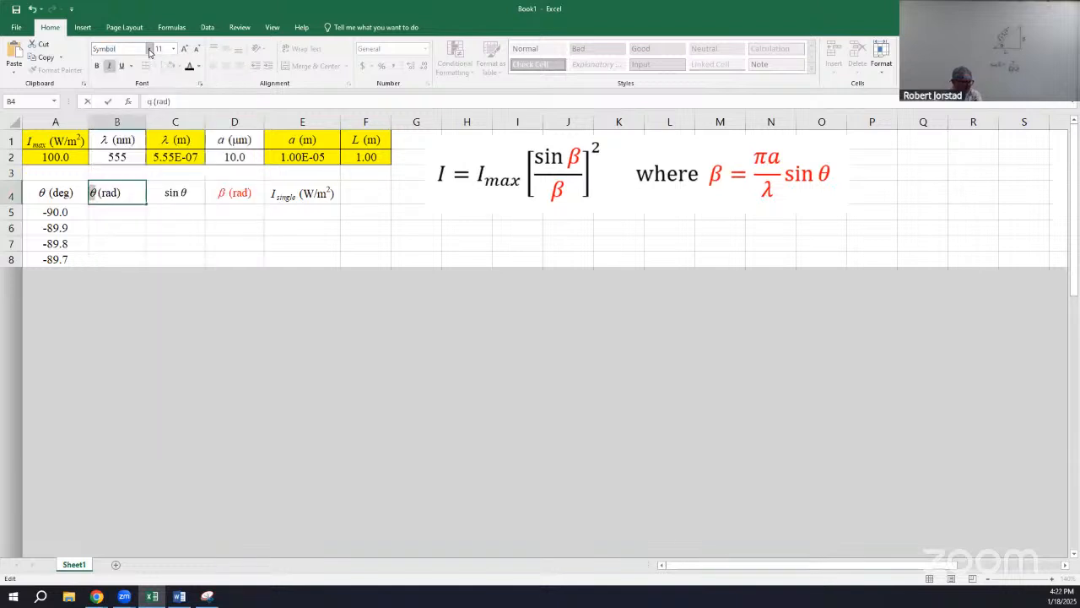
left_click(129, 213)
left_click(181, 193)
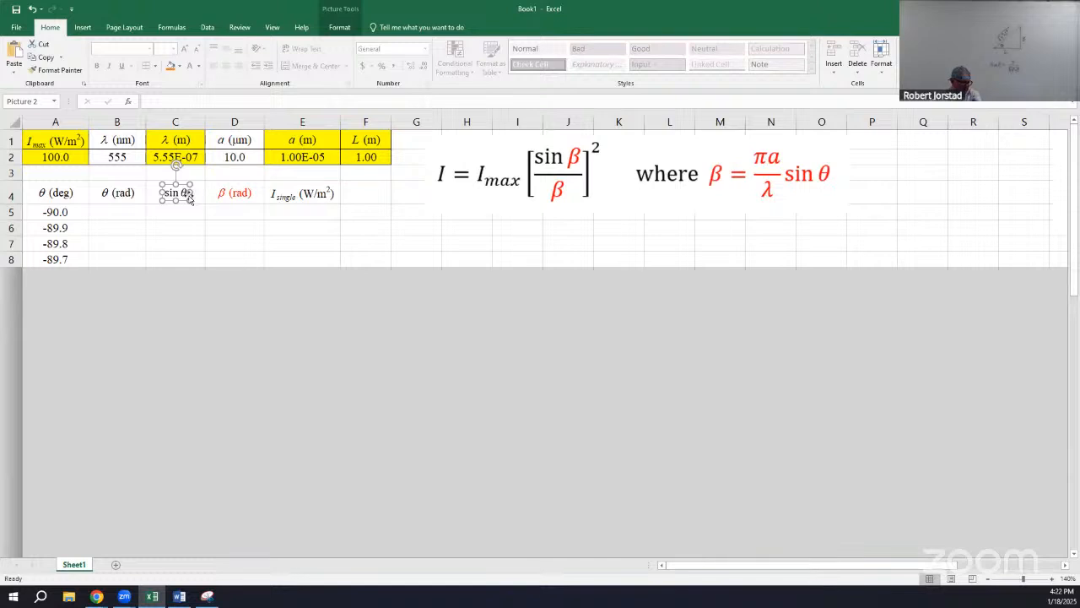
left_click(234, 193)
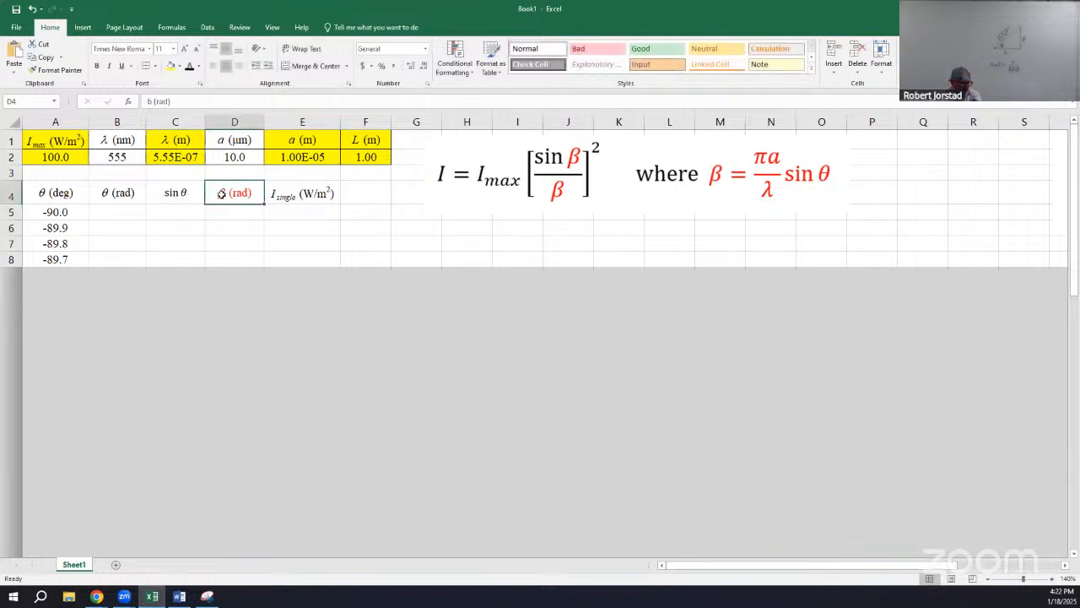
left_click(117, 211)
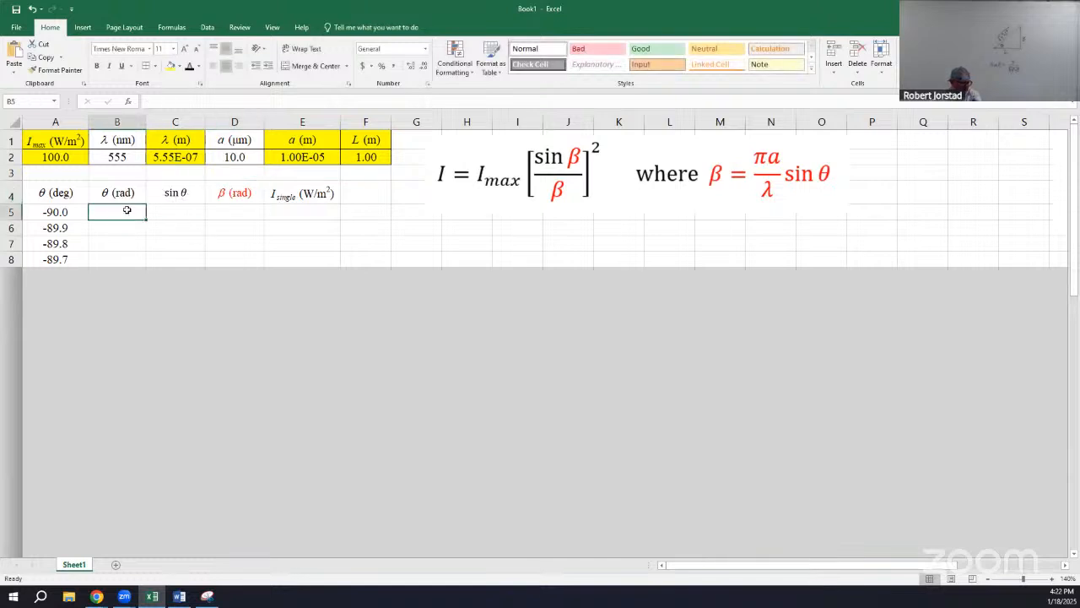
- Format the 2 in the W/m2 unit of the E4 intensity header as superscript
double_click(305, 193)
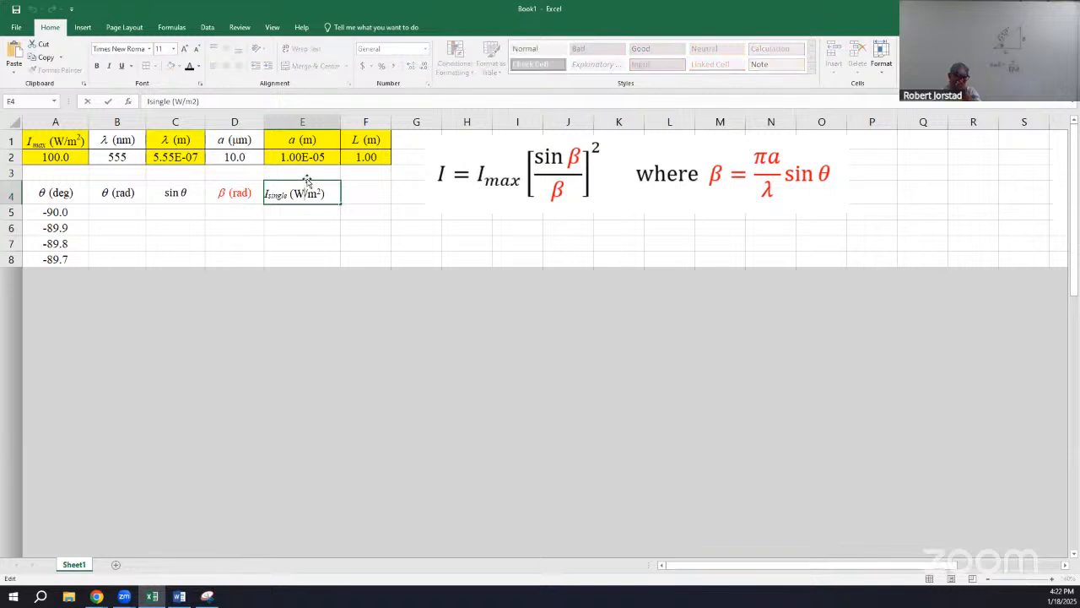
left_click_drag(323, 193, 317, 192)
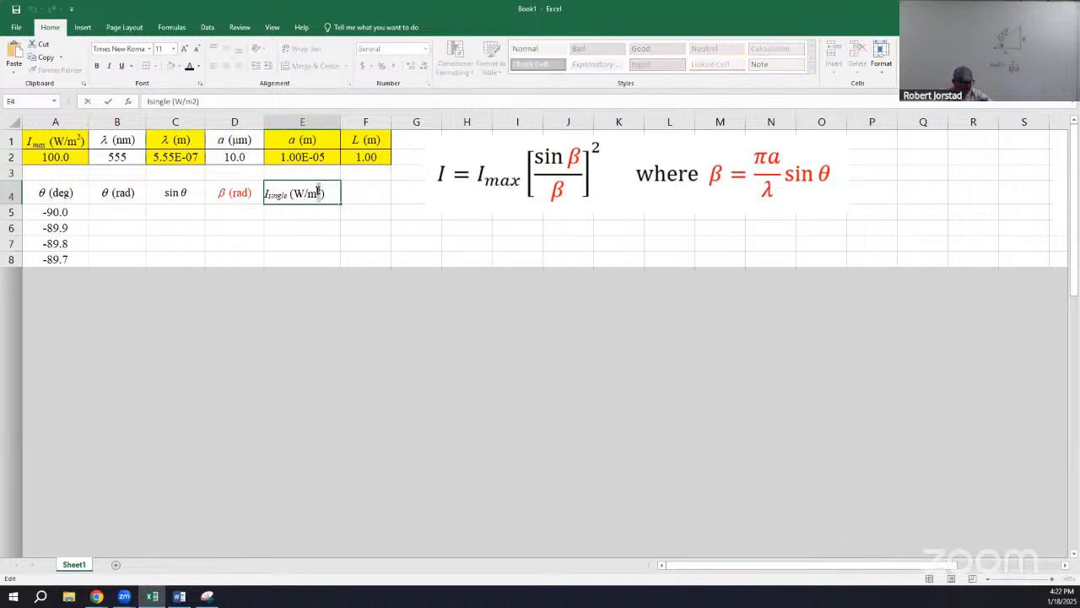
right_click(319, 193)
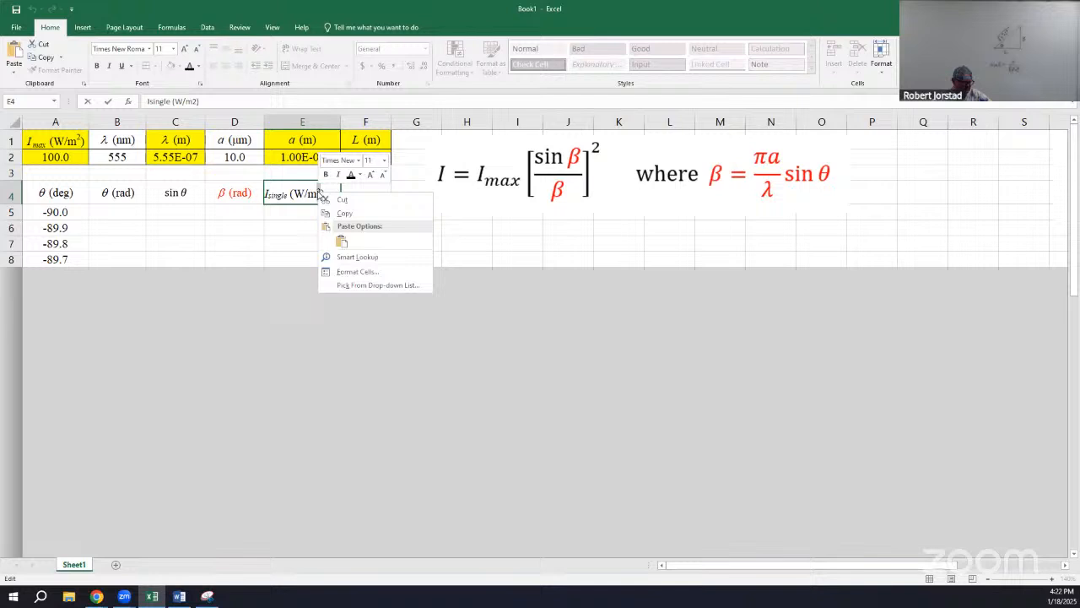
left_click(340, 272)
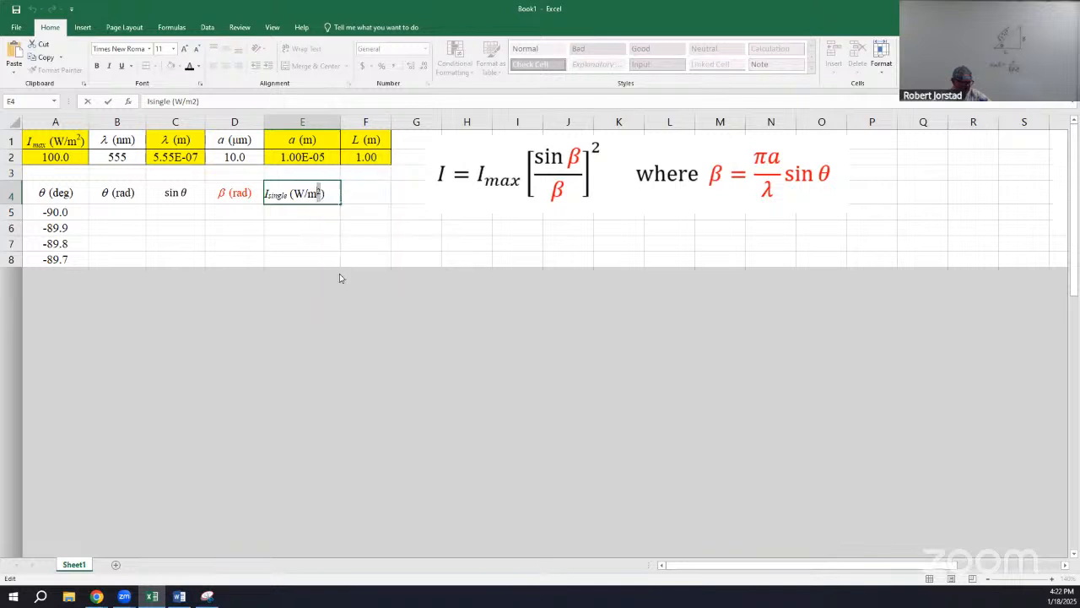
left_click(229, 303)
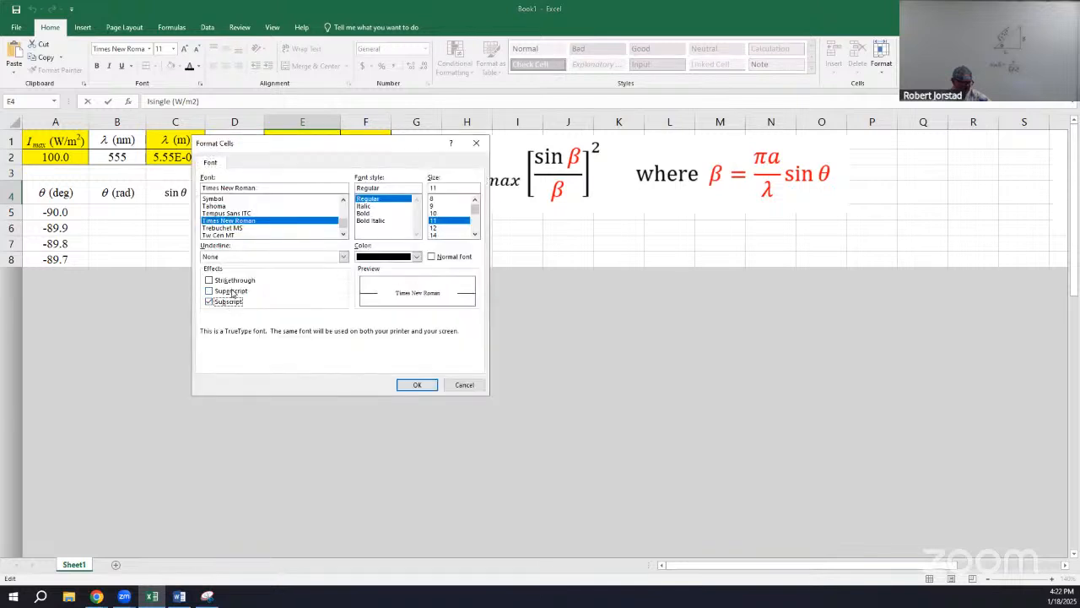
left_click(232, 291)
left_click(419, 384)
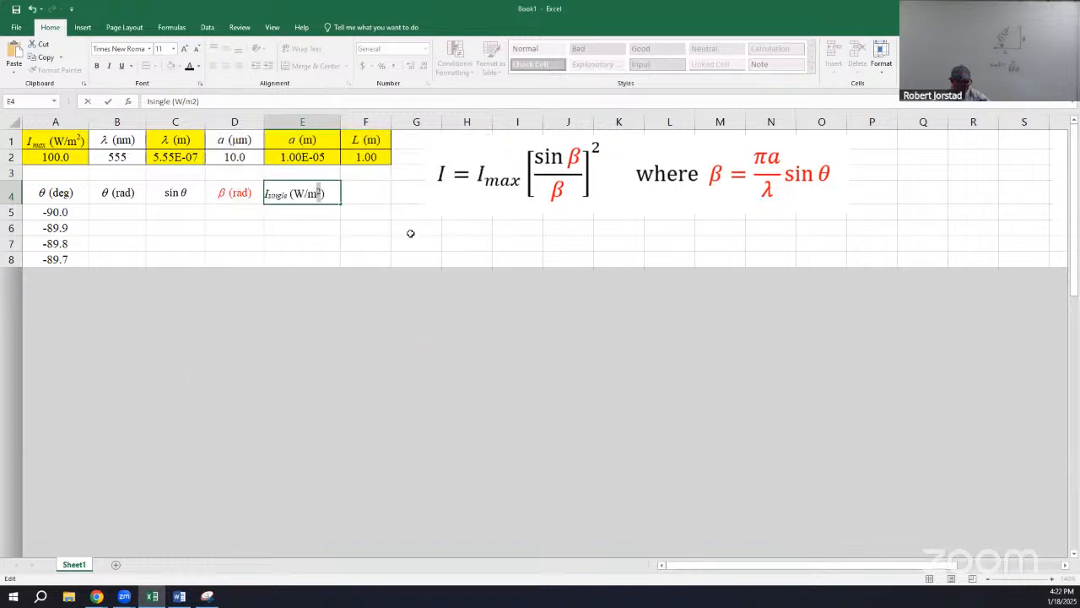
left_click(411, 233)
- Enter =radians(A5) in B5 to convert the first angle to radians
left_click(133, 213)
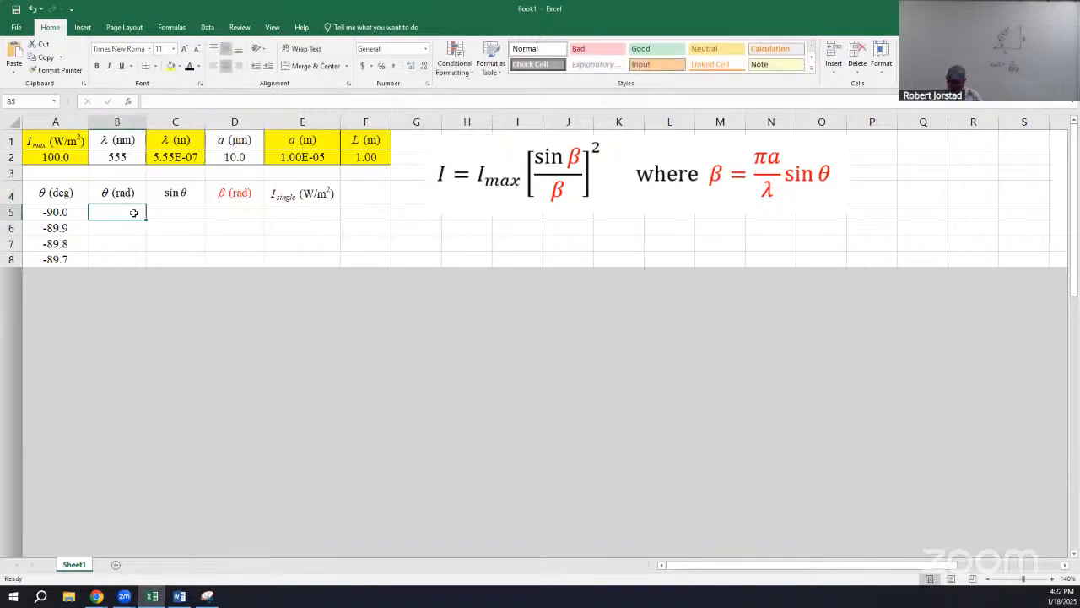
type("=radians(")
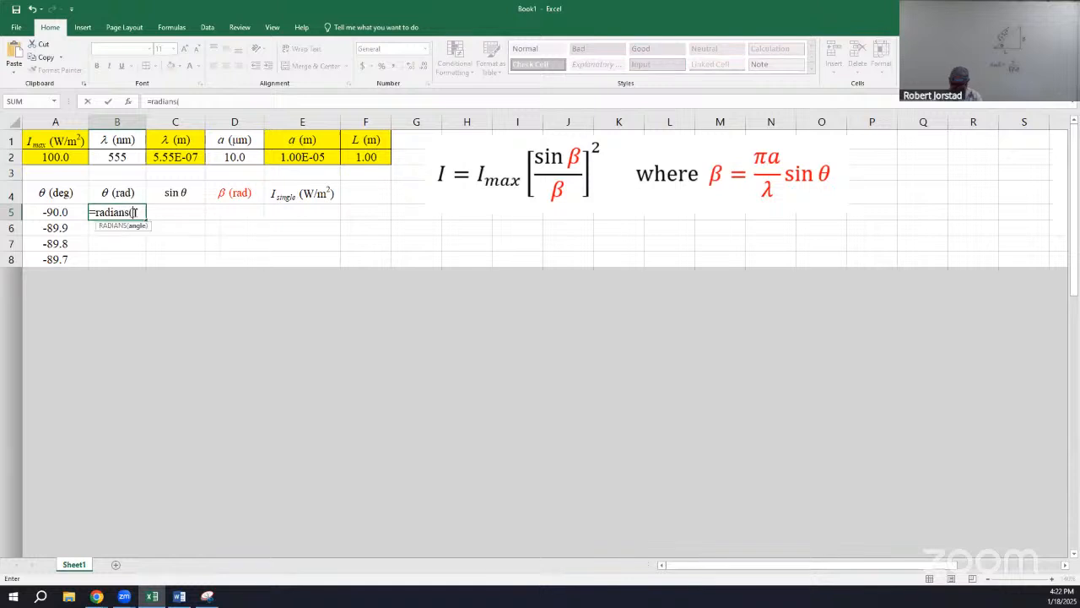
left_click(51, 212)
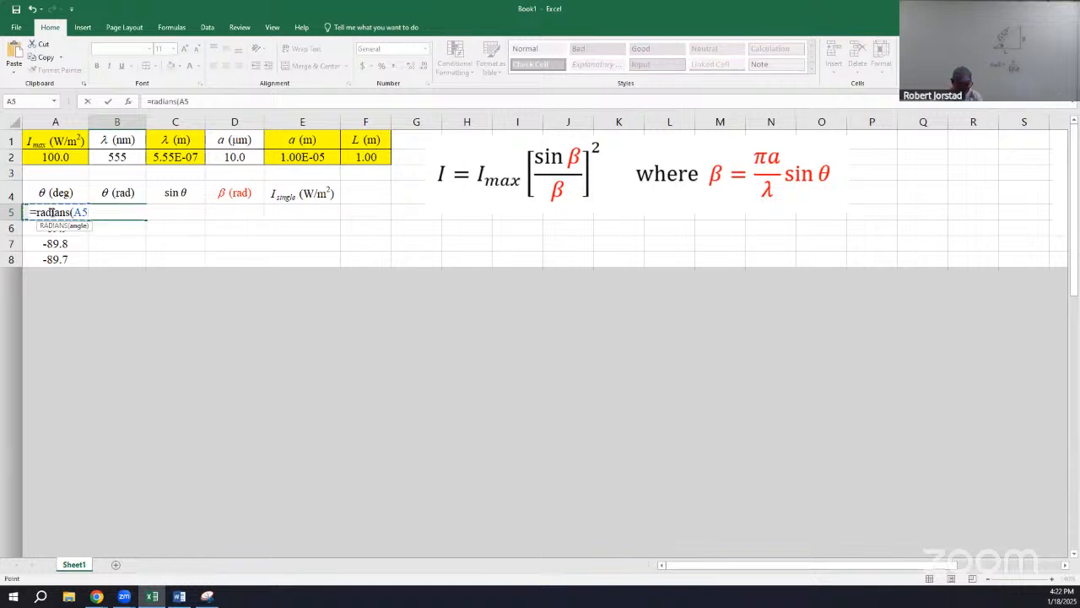
key("Return")
- Reduce the radian value in B5 to three decimal places
left_click(137, 213)
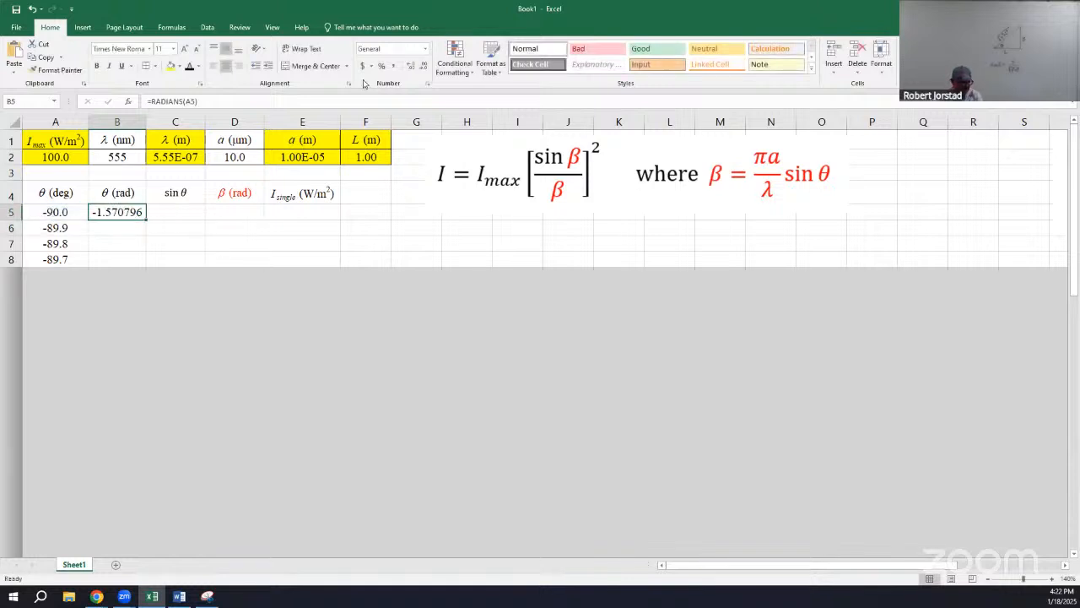
left_click(424, 66)
left_click(424, 66)
left_click(424, 66)
left_click(135, 231)
- Try filling the B5 radians formula down the θ (rad) column over different ranges, undoing each fill
left_click(139, 212)
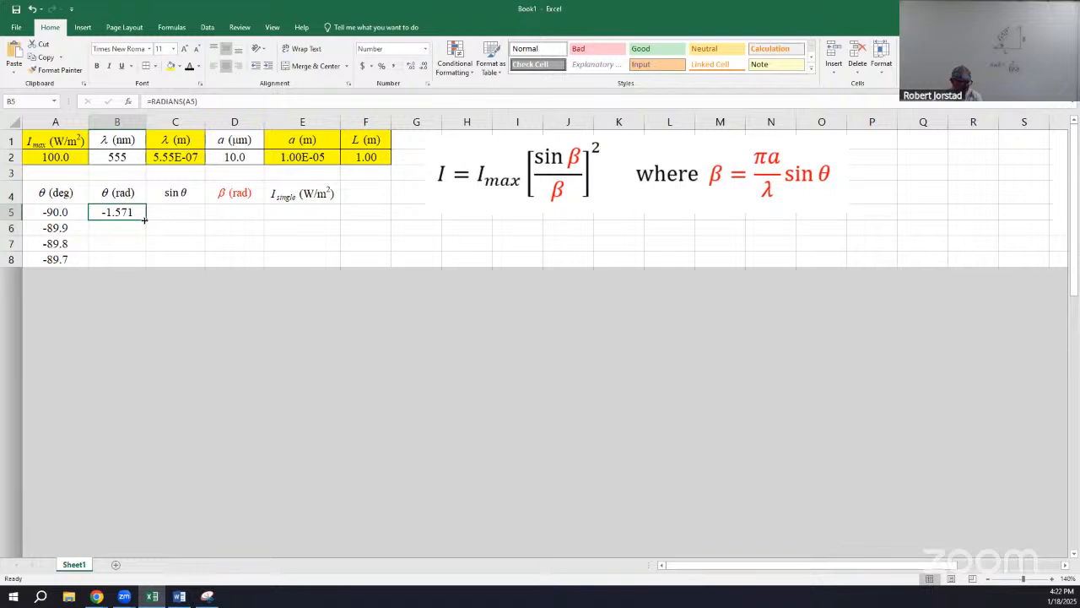
double_click(144, 221)
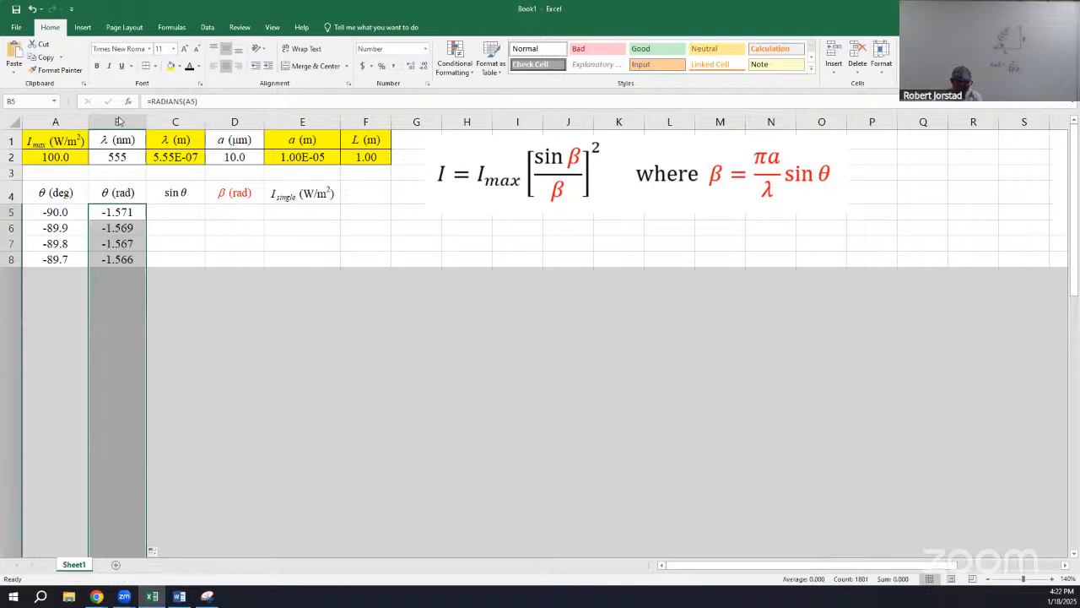
left_click(32, 8)
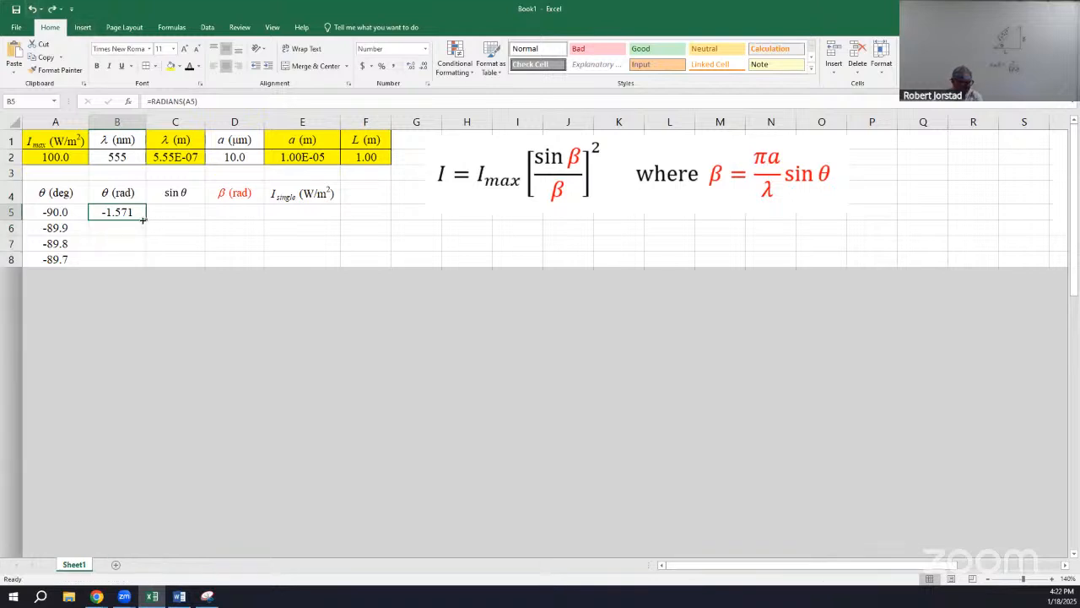
left_click_drag(145, 221, 151, 245)
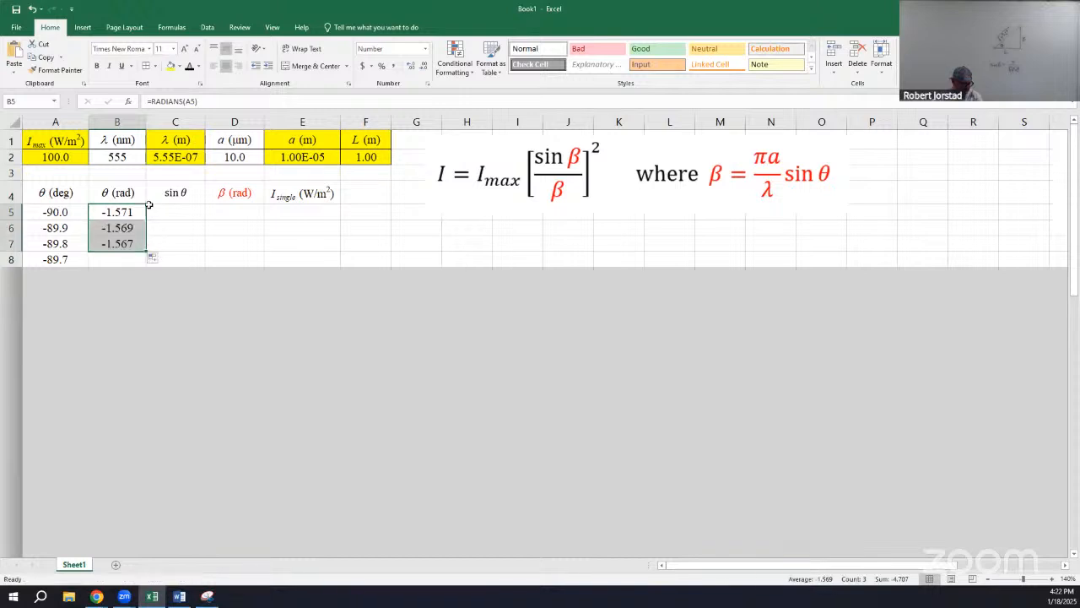
left_click(32, 8)
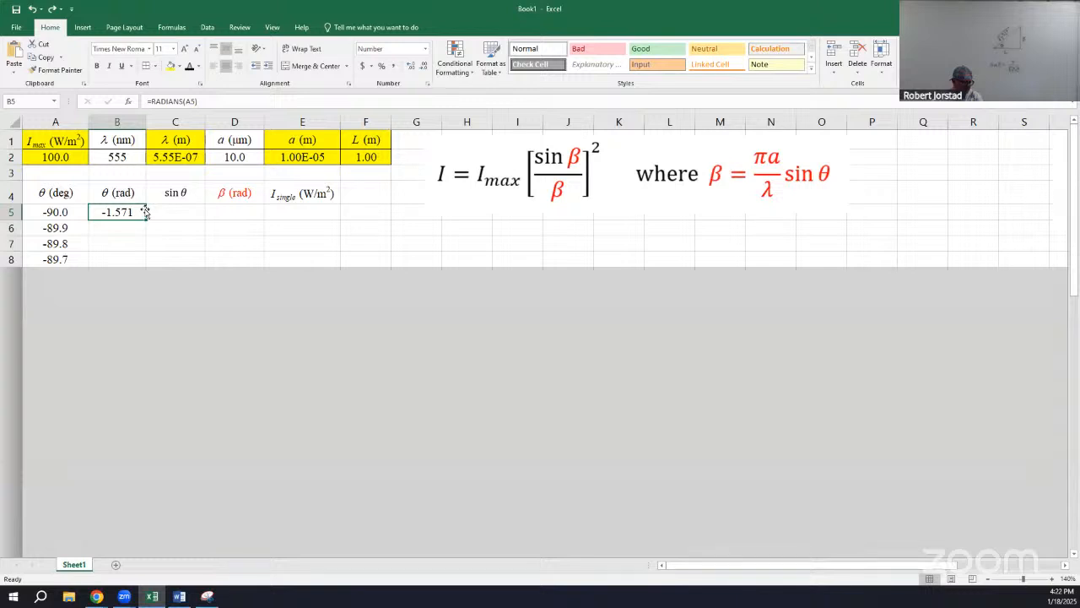
left_click_drag(145, 213, 216, 236)
left_click(32, 9)
- Fill the B5 radians formula down the θ (rad) column alongside the whole angle list
mouse_move(144, 217)
left_mouse_down()
mouse_move(144, 261)
mouse_move(141, 227)
mouse_move(147, 234)
left_mouse_up()
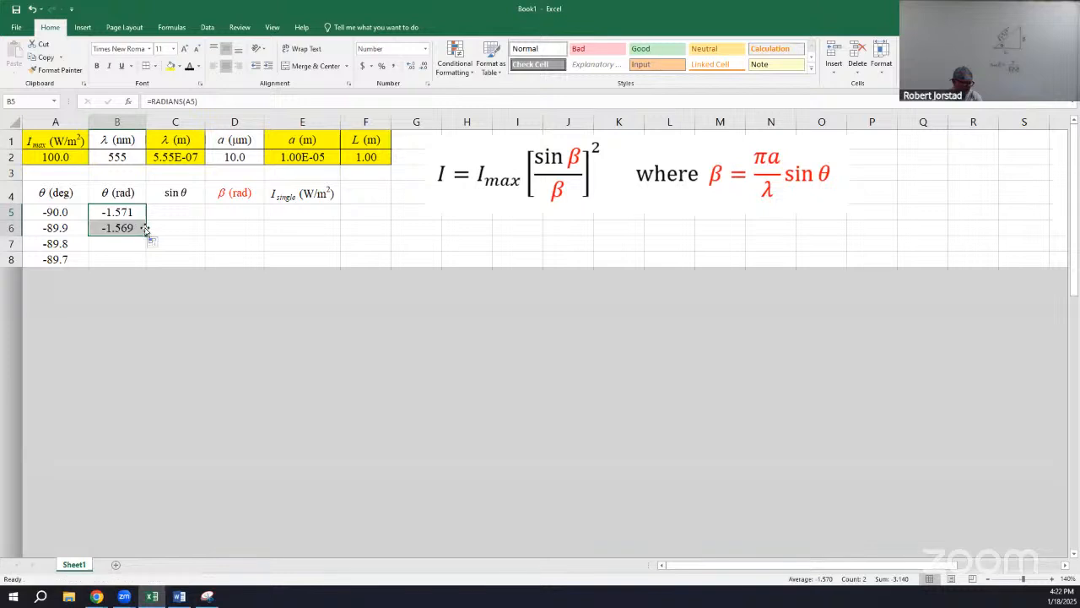
double_click(147, 234)
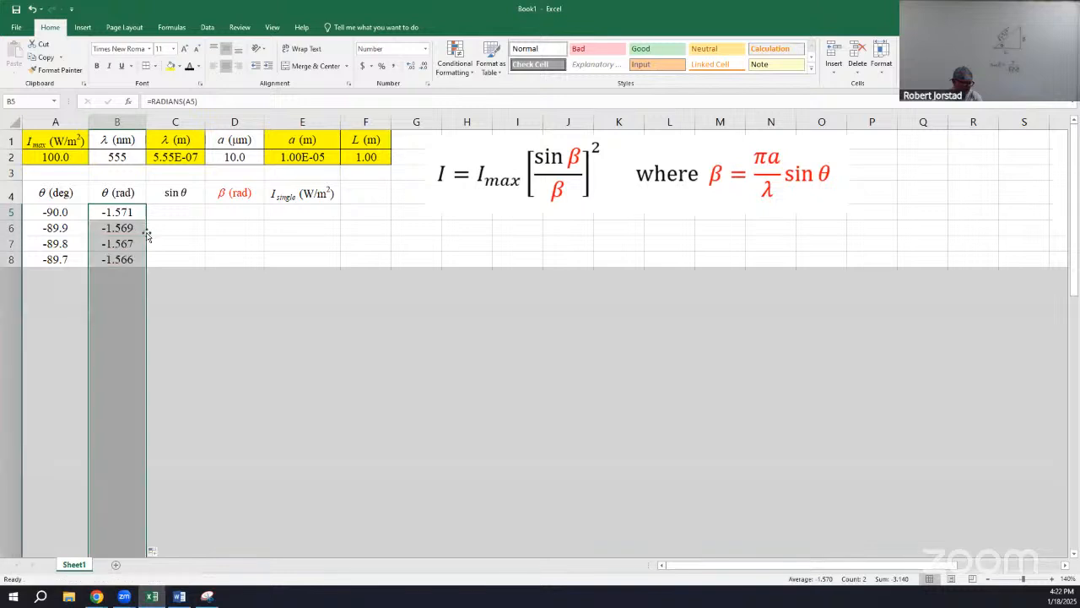
- Enter =sin(B5) in C5 under the sin θ header
left_click(185, 212)
type("=sin(")
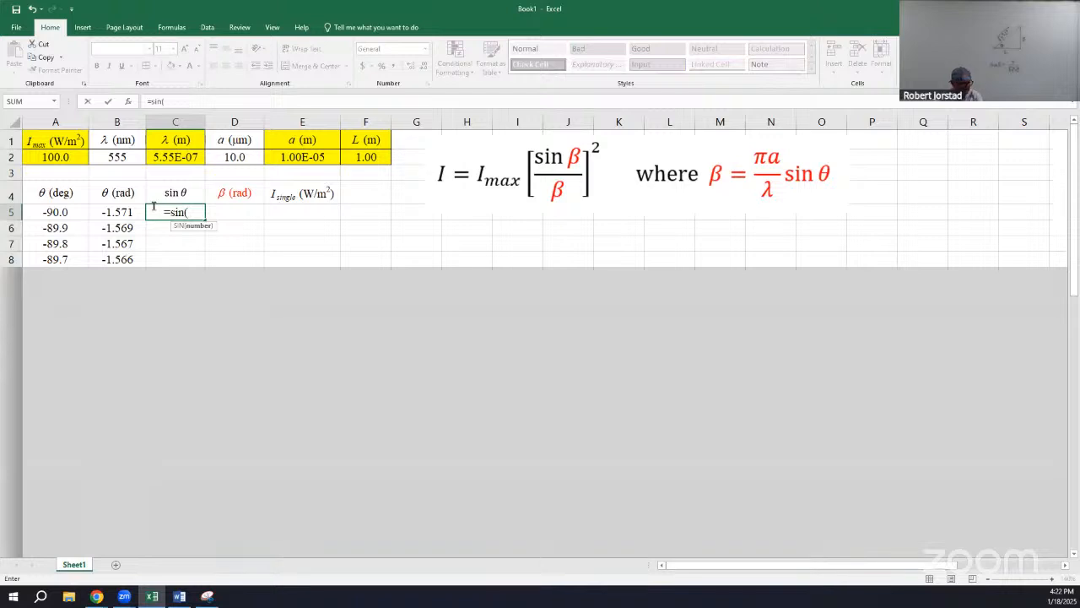
left_click(125, 211)
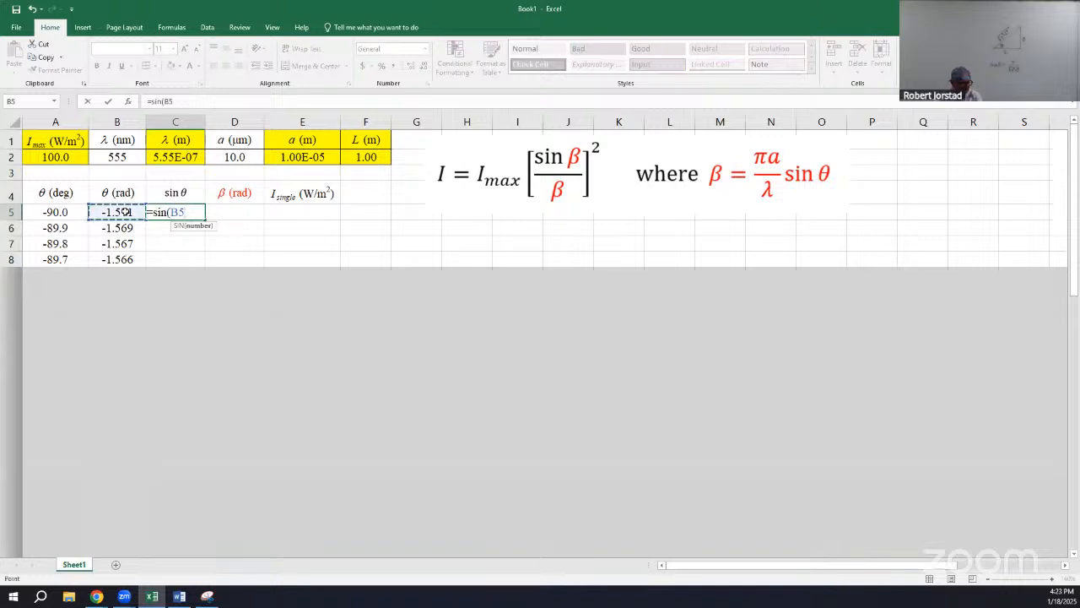
type(")")
key("Return")
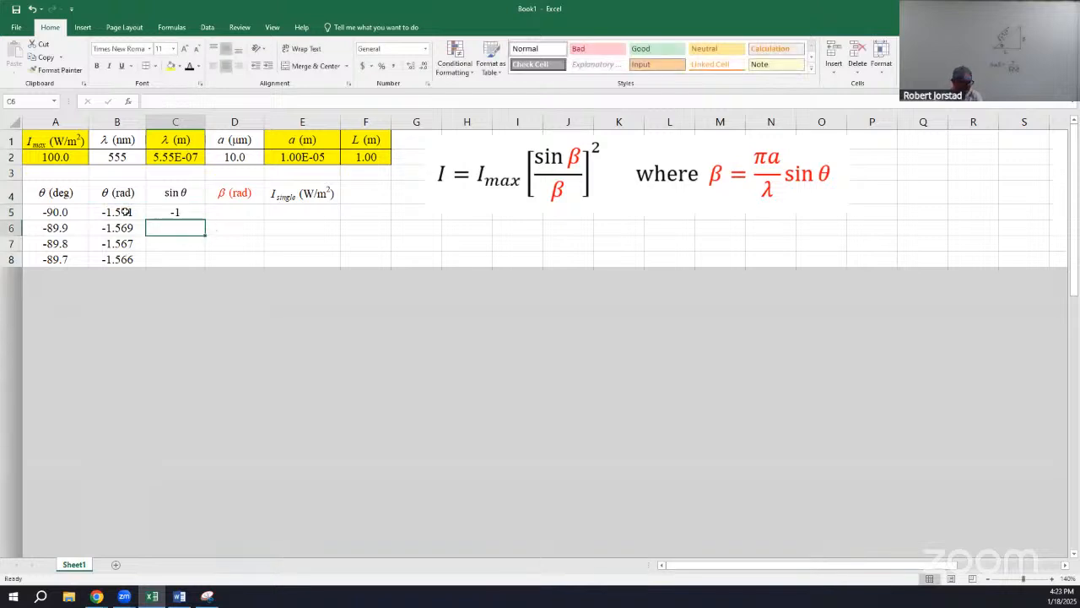
left_click(181, 213)
- Enter =pi()*a/lambda in D5 and fill it down the β (rad) column for the whole angle list
left_click(238, 212)
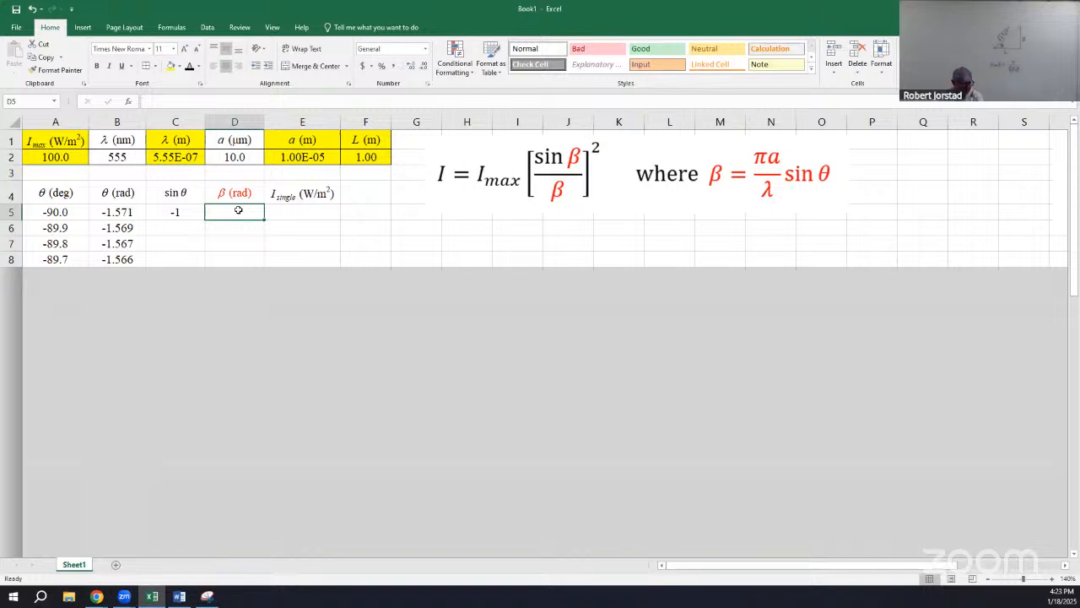
type("=")
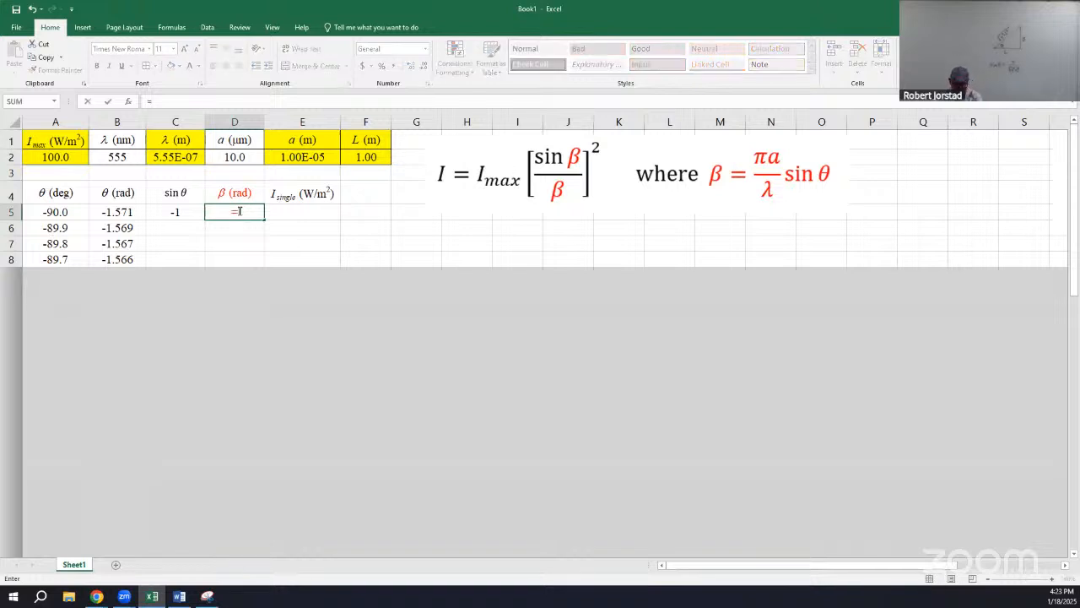
type("pi()")
type("*a/")
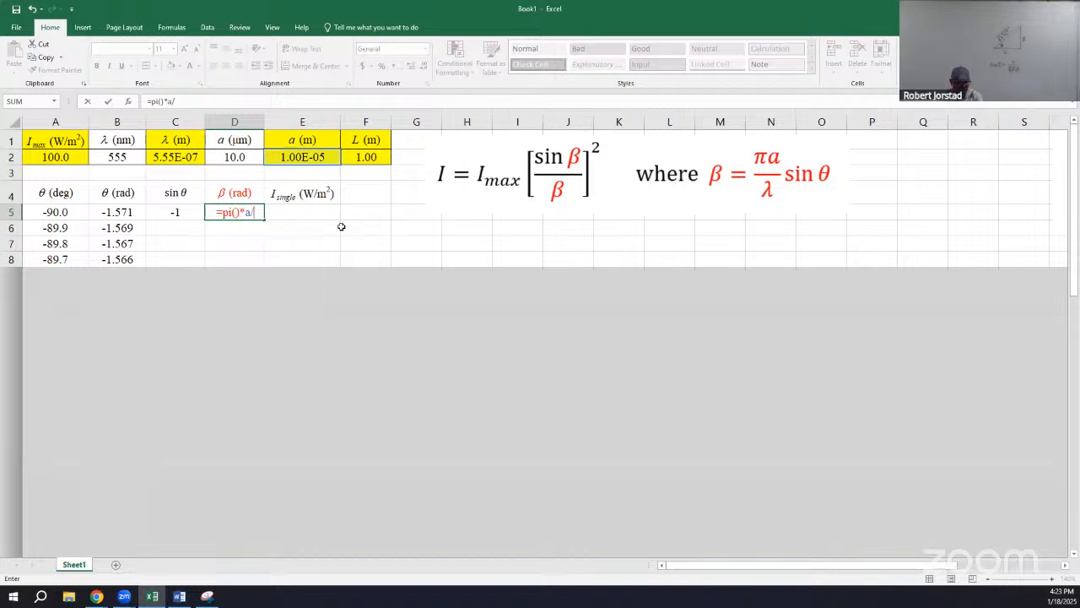
type("lambda")
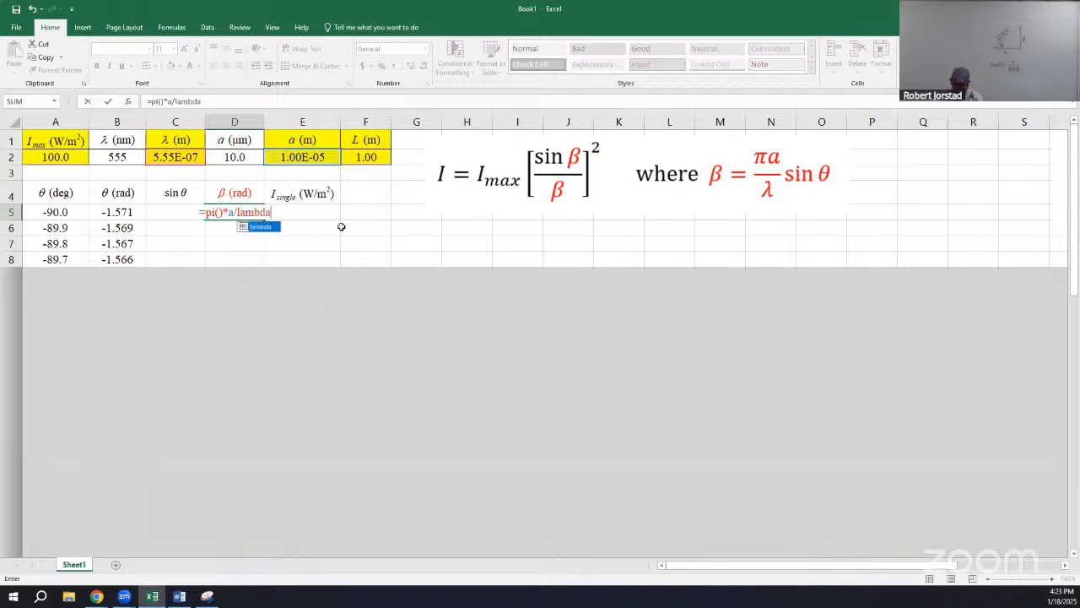
key("Return")
left_click(253, 212)
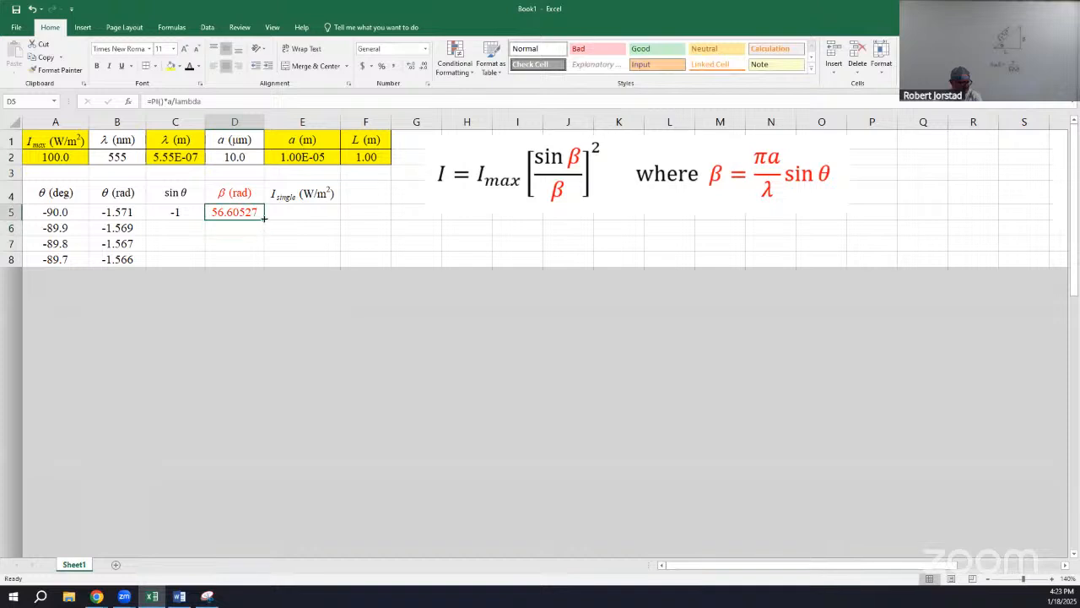
double_click(264, 219)
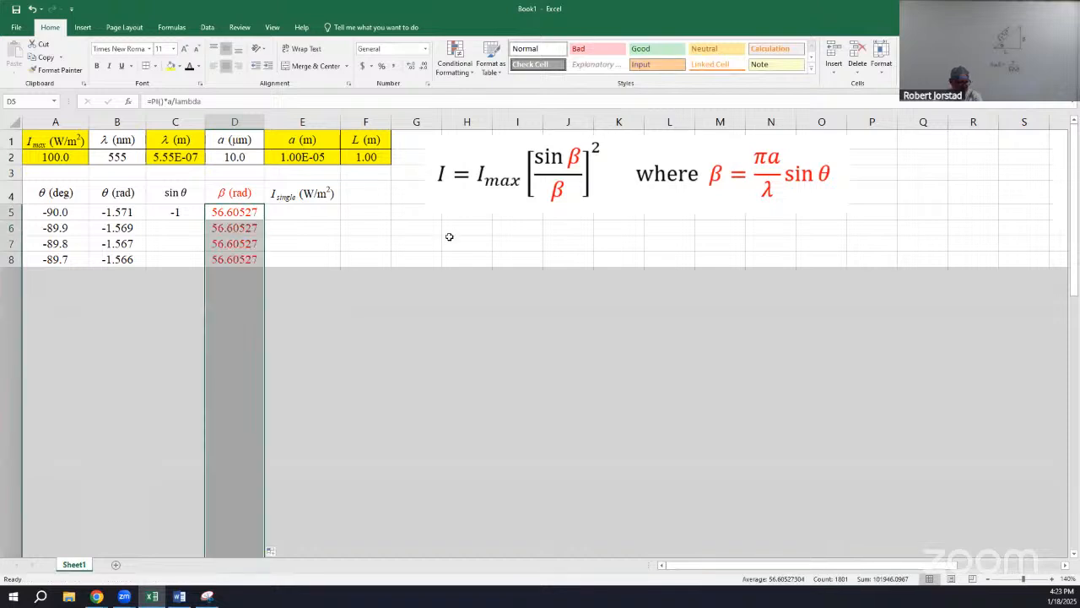
left_click(304, 212)
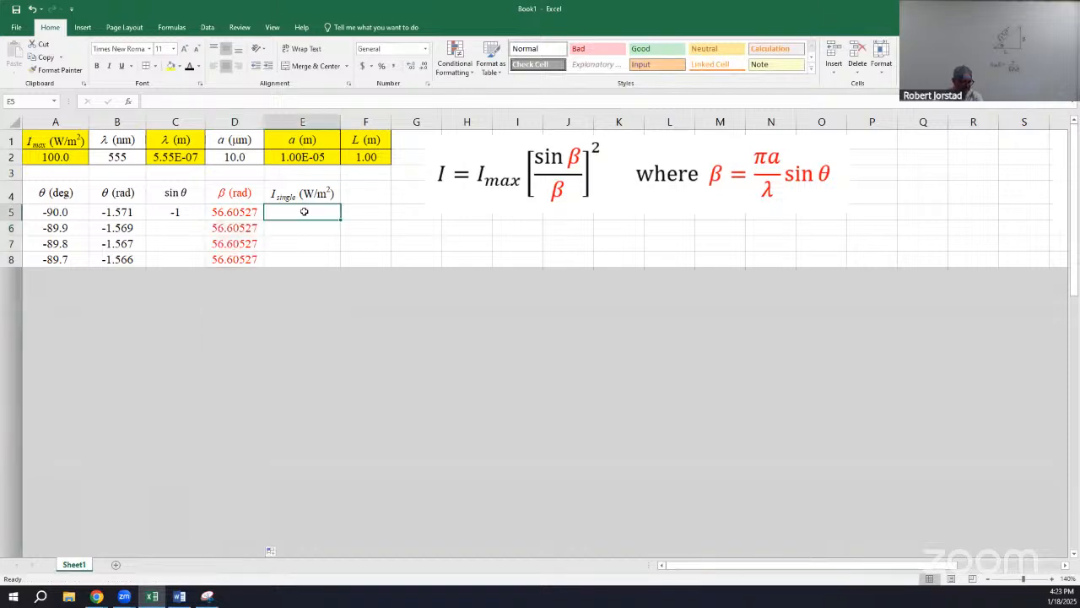
type("=")
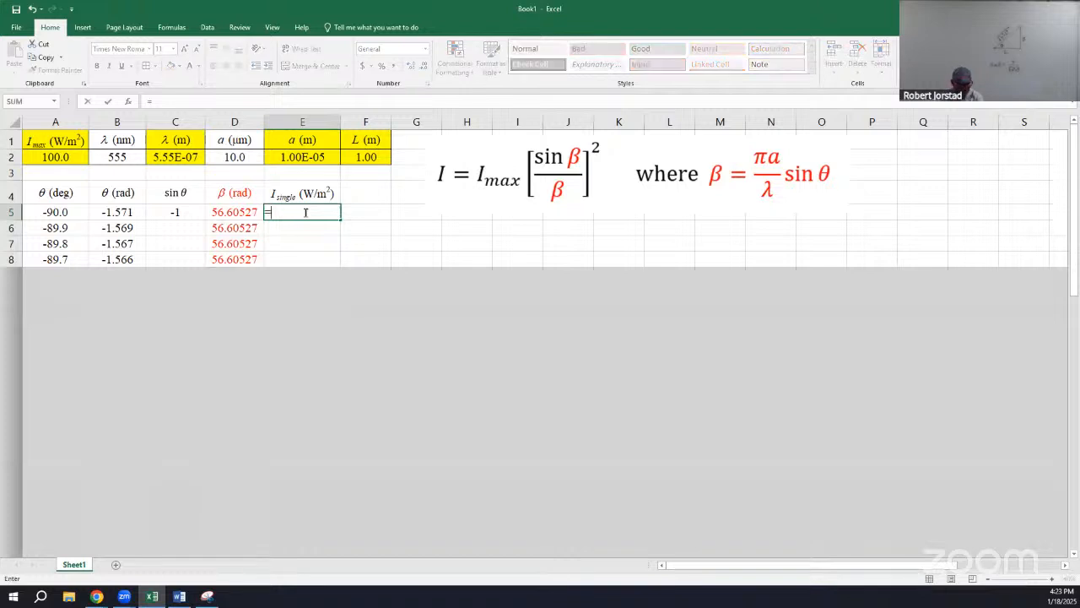
type("I_max")
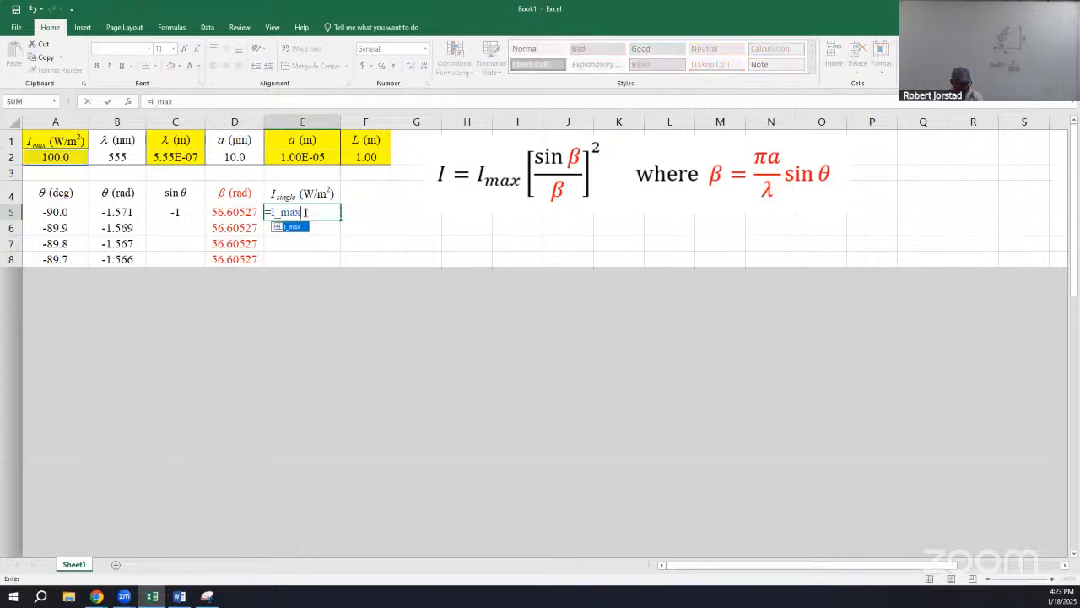
type("*")
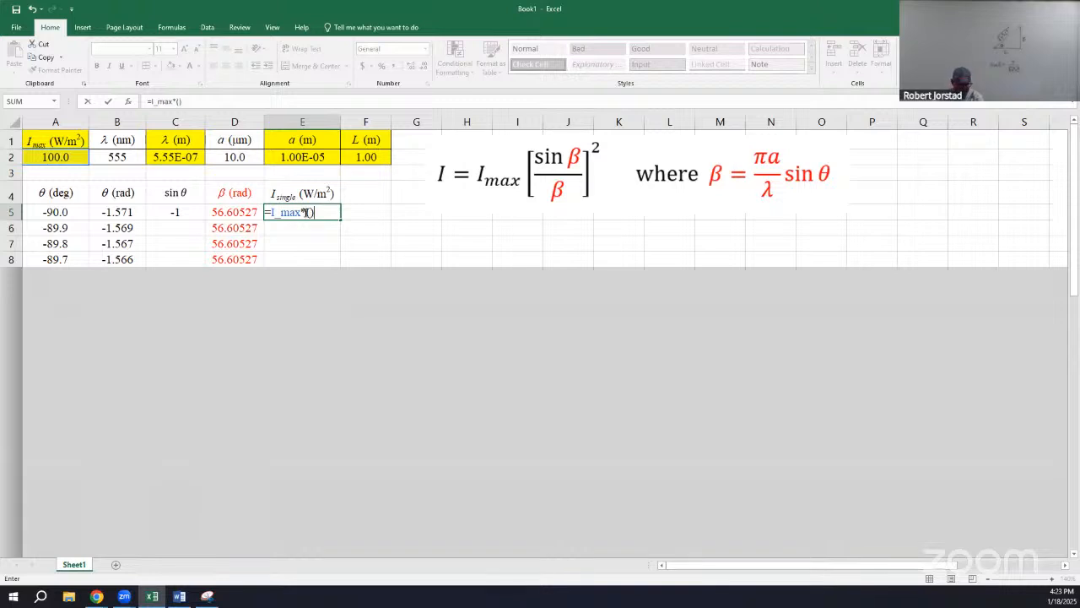
key("Left")
key("Left")
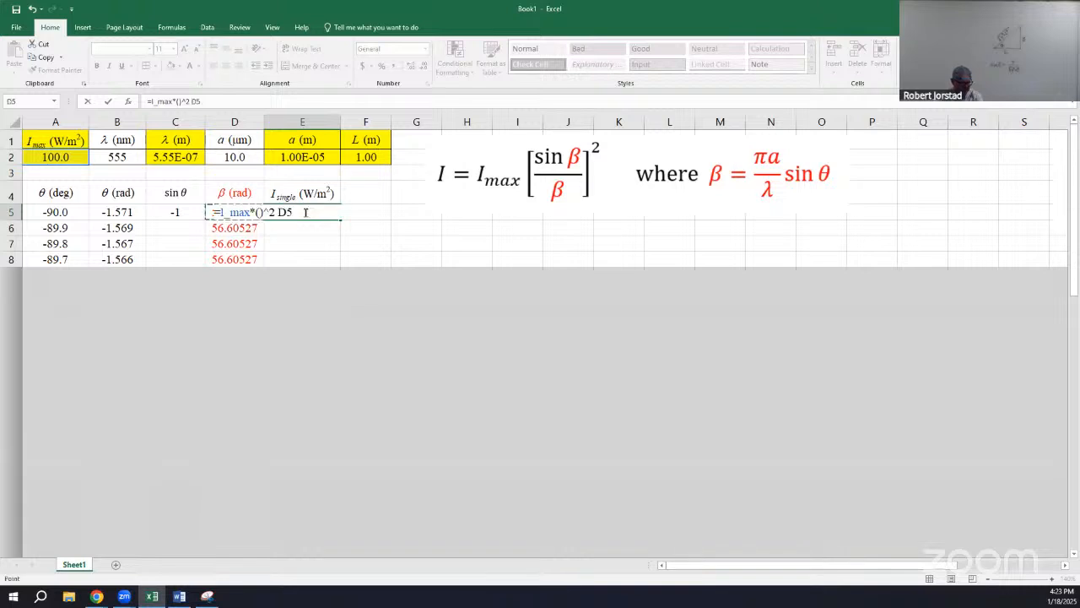
key("Escape")
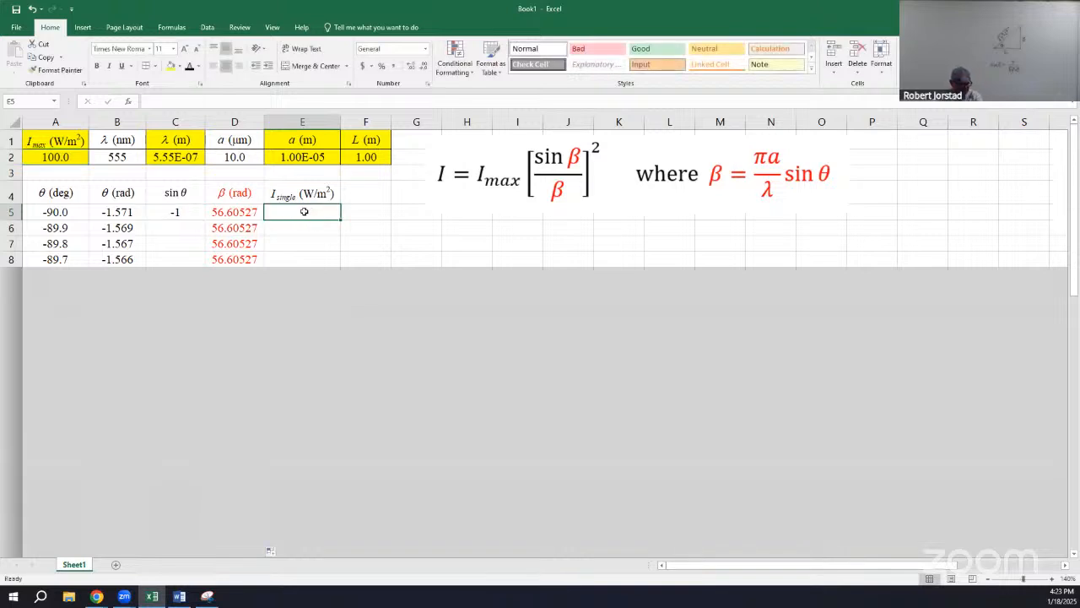
- Enter =I_max*(sin(d5)/d5)^2 in E5 under the I_single (W/m²) header
type("=")
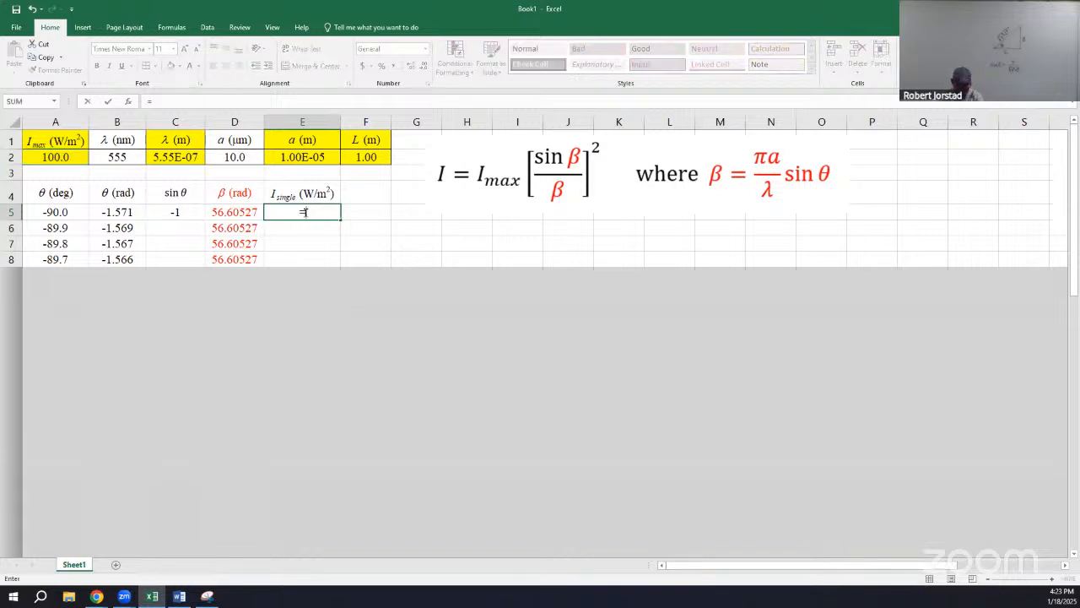
right_click(304, 212)
left_click(319, 210)
type("I_")
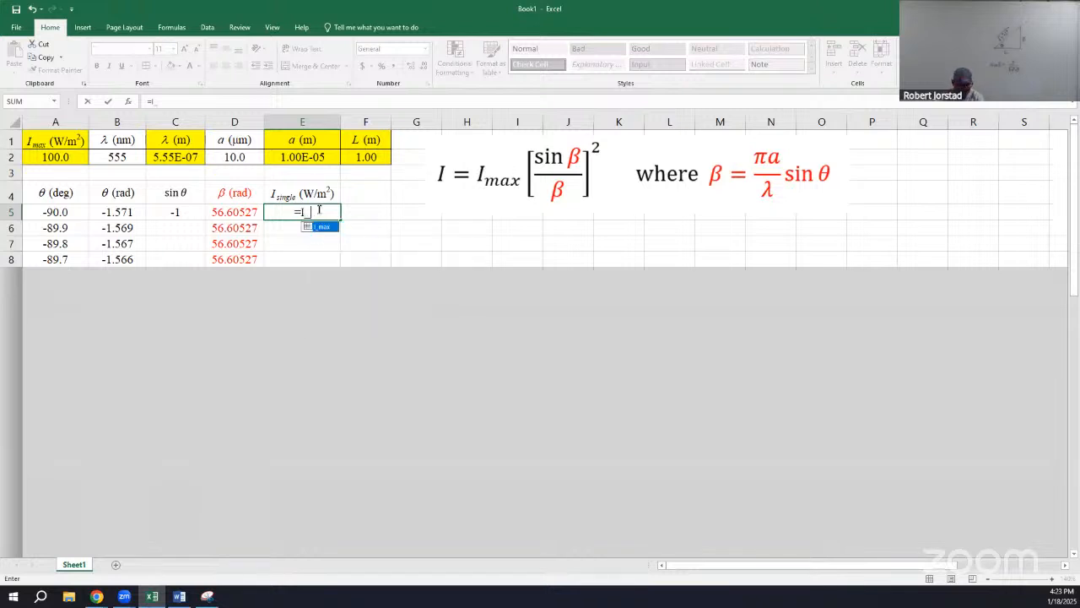
type("max*")
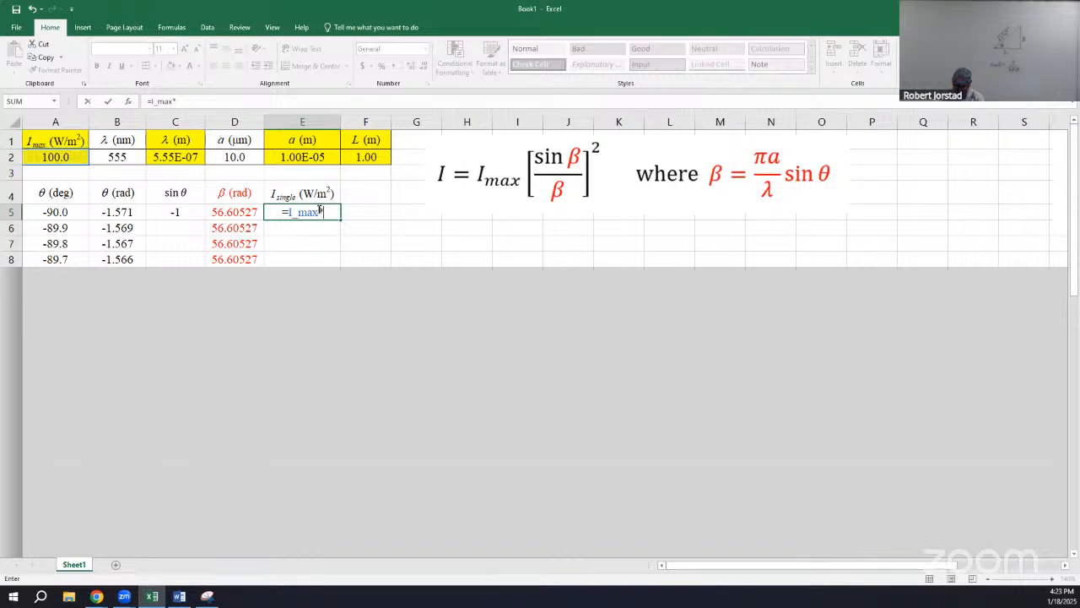
type(" ()^2")
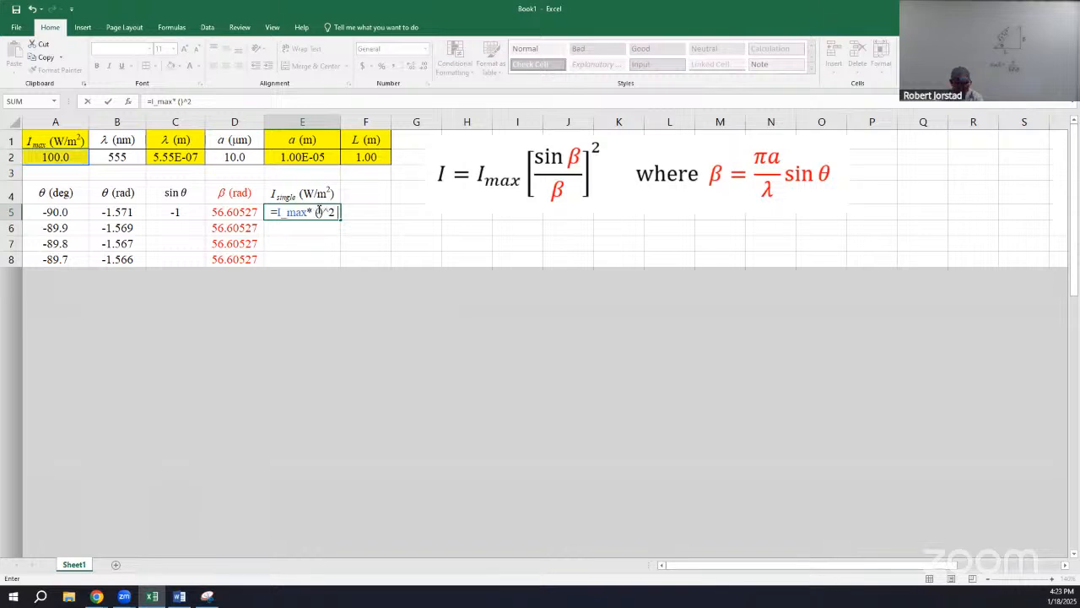
left_click(319, 212)
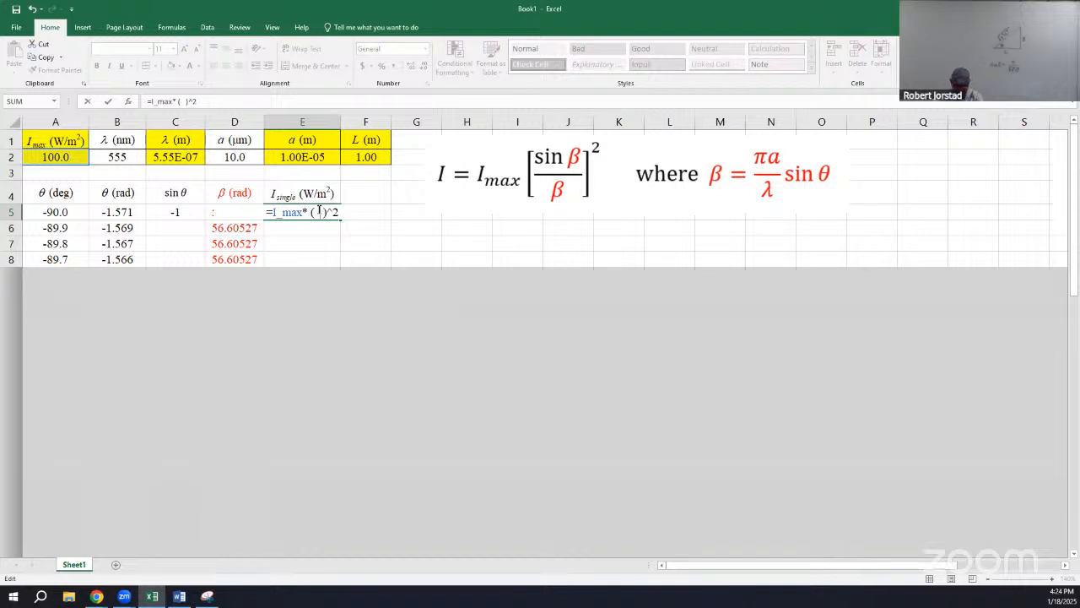
type("sin(")
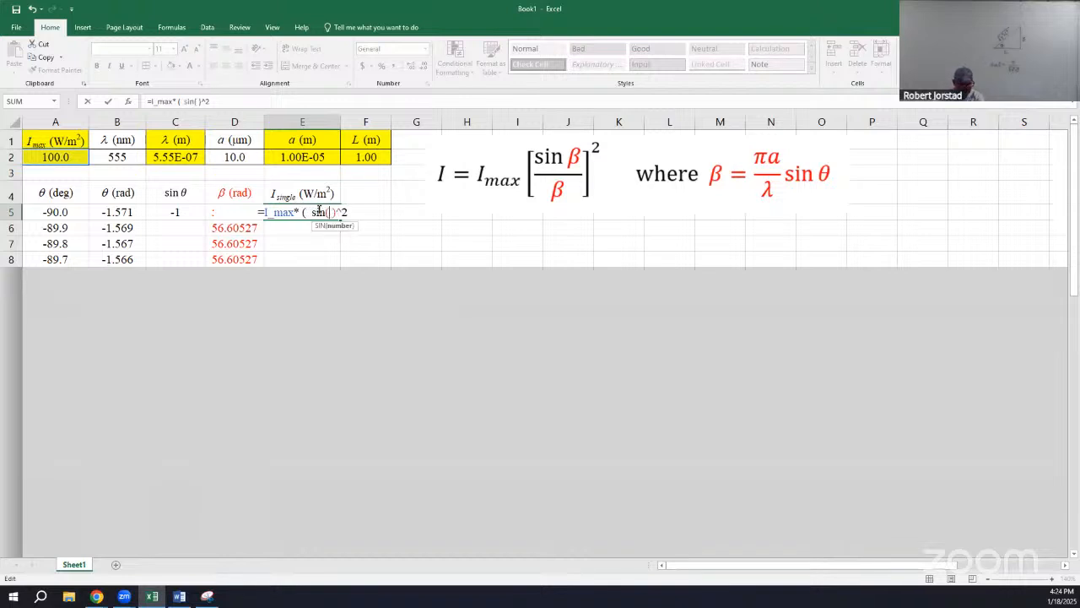
type("d5)")
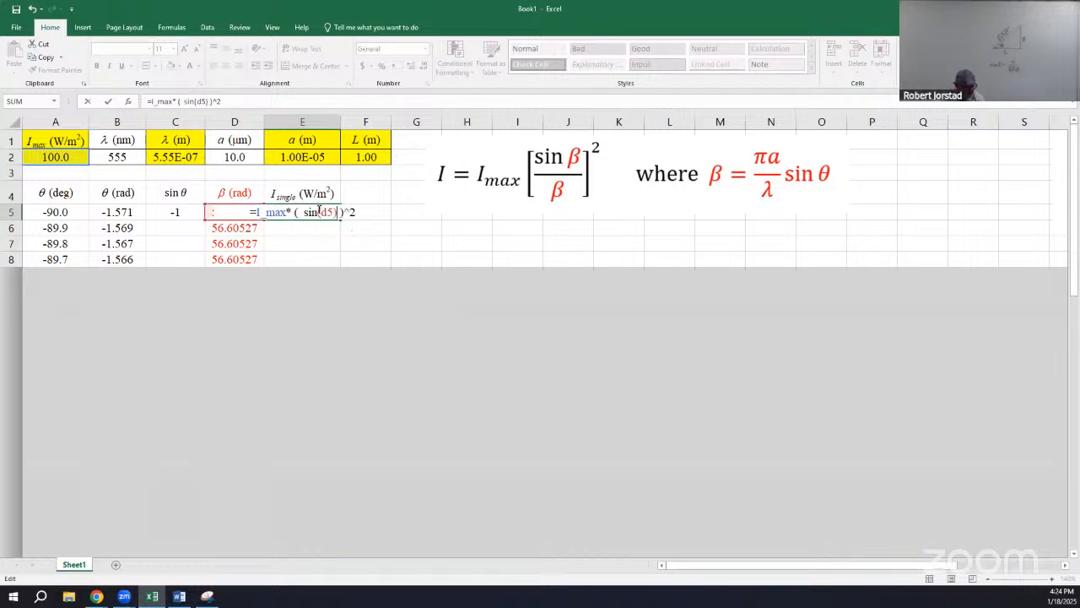
type("/d5")
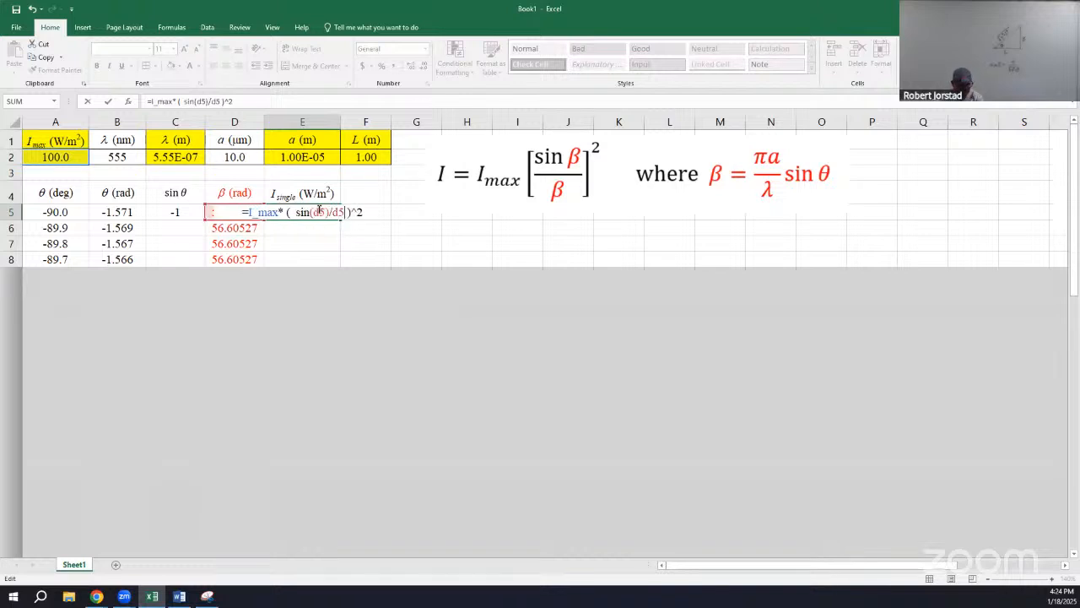
key("Return")
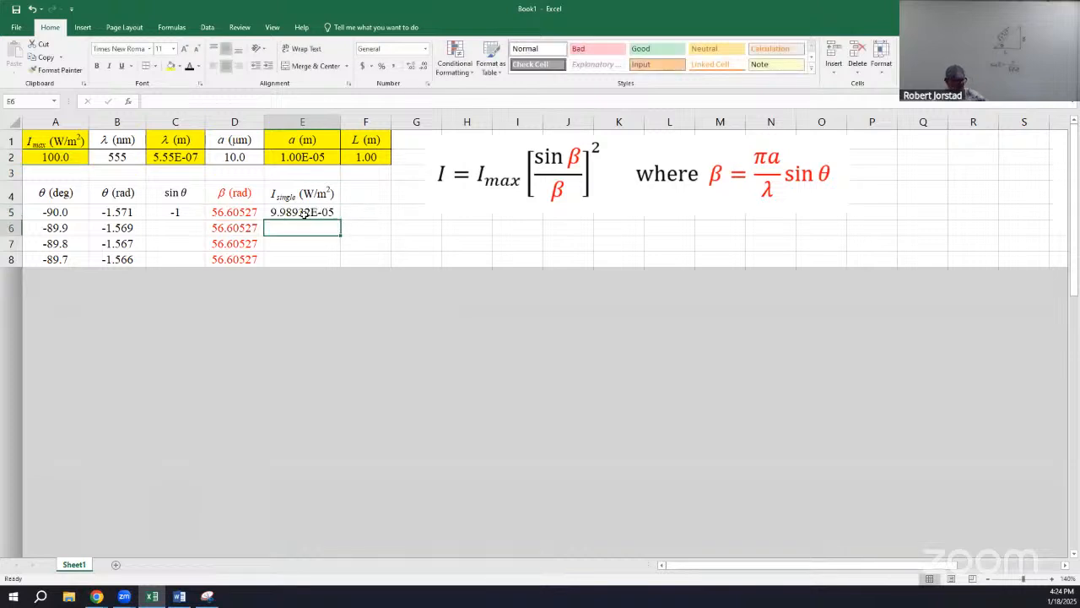
- Show E5 in scientific notation with two decimals and fill its formula down the I_single column for the whole angle list
left_click(314, 212)
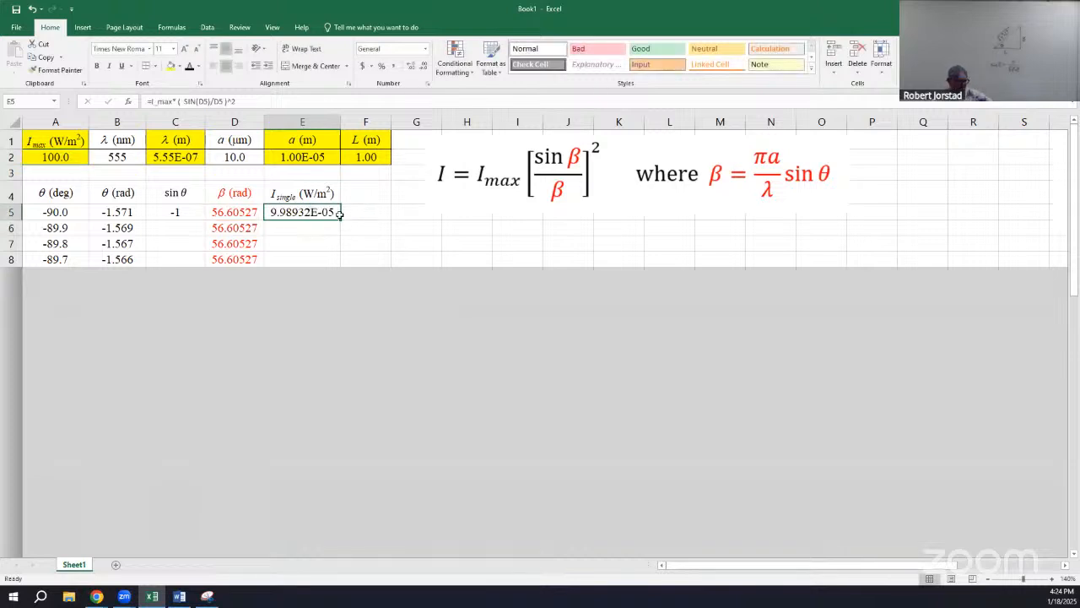
left_click(424, 66)
left_click(424, 66)
left_click(423, 66)
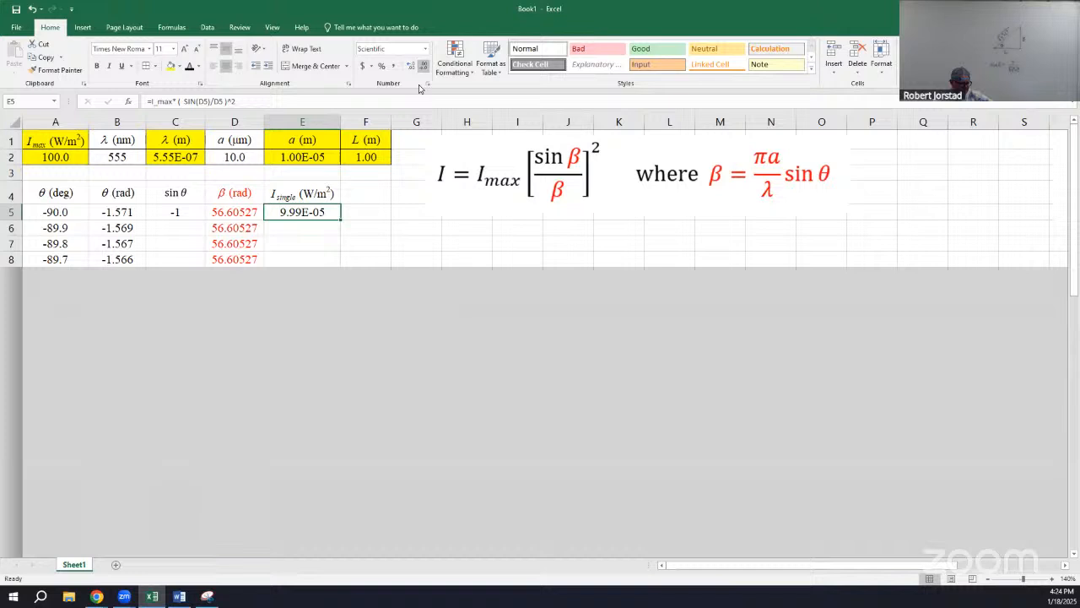
double_click(340, 218)
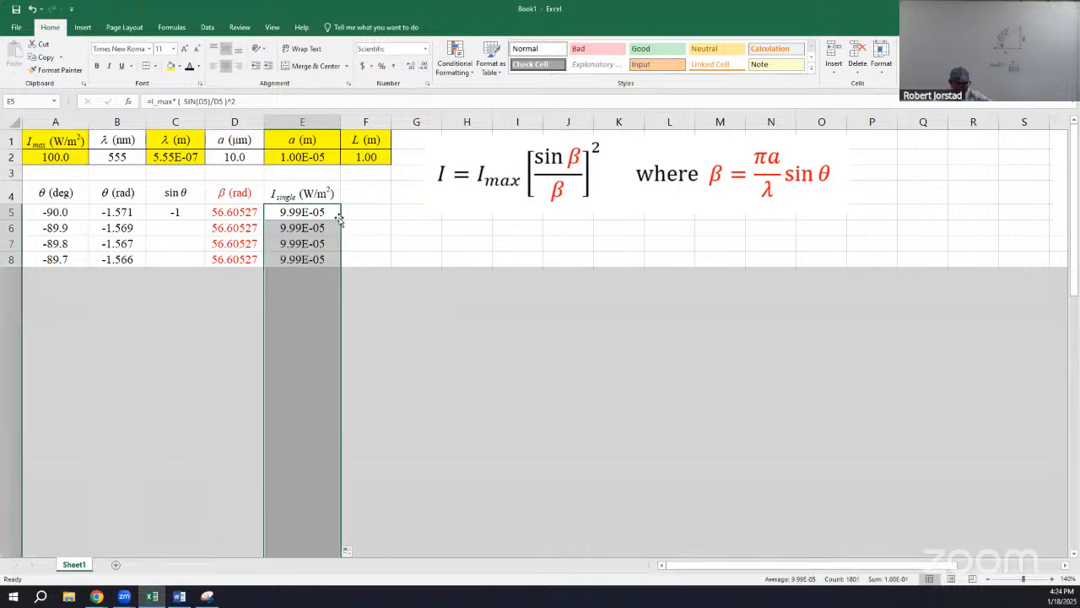
left_click(418, 241)
- Plot E5:E1805 against A5:A1805 as a scatter chart with smooth lines and place it beside the data below the equation
left_click_drag(62, 212, 74, 601)
left_click_drag(94, 557, 76, 533)
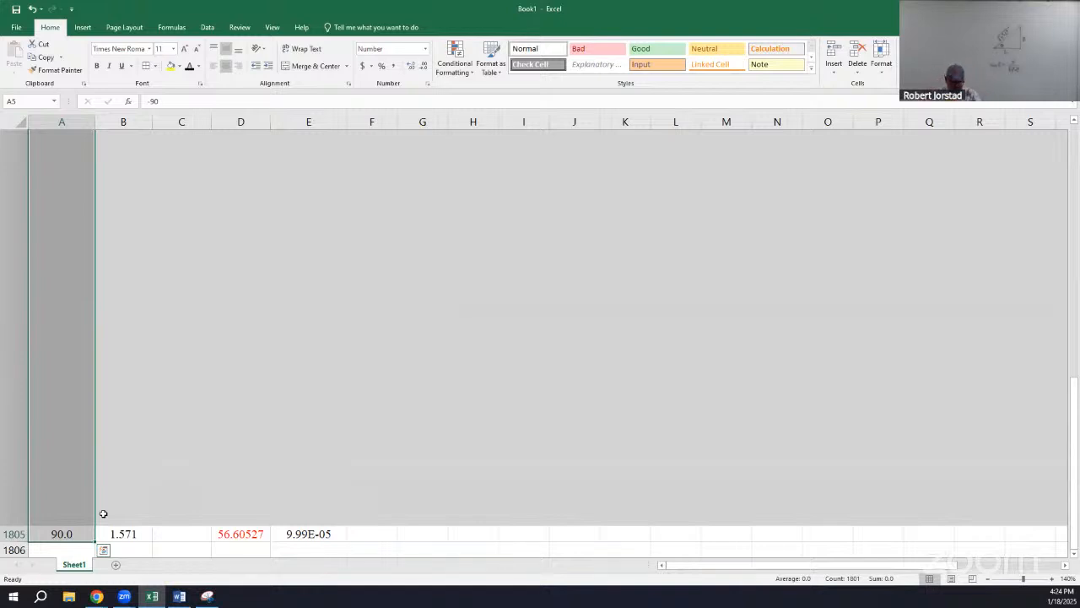
left_click_drag(305, 535, 312, 176)
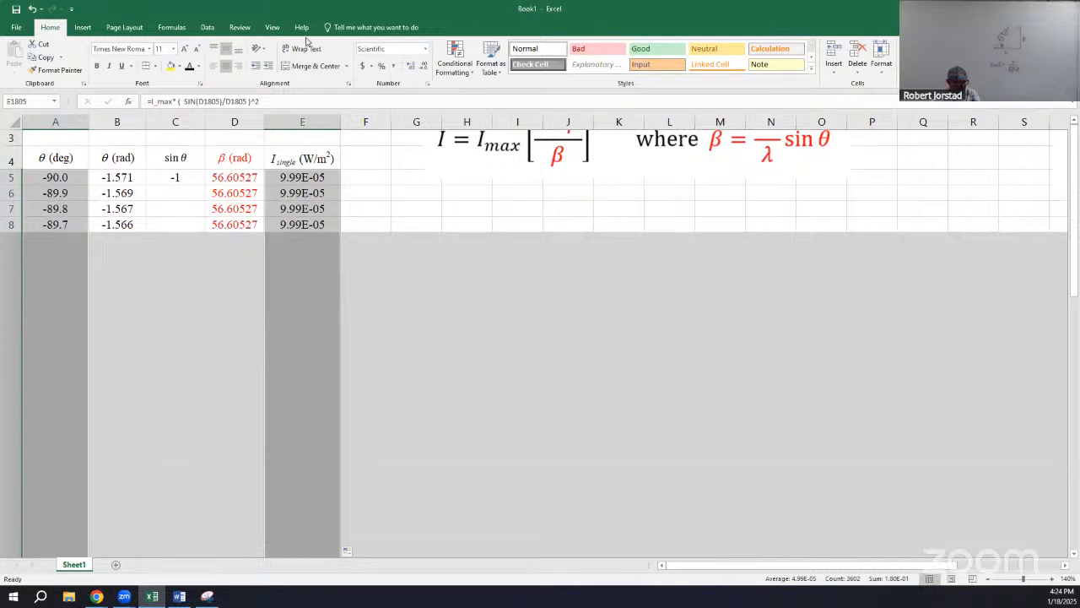
left_click(83, 27)
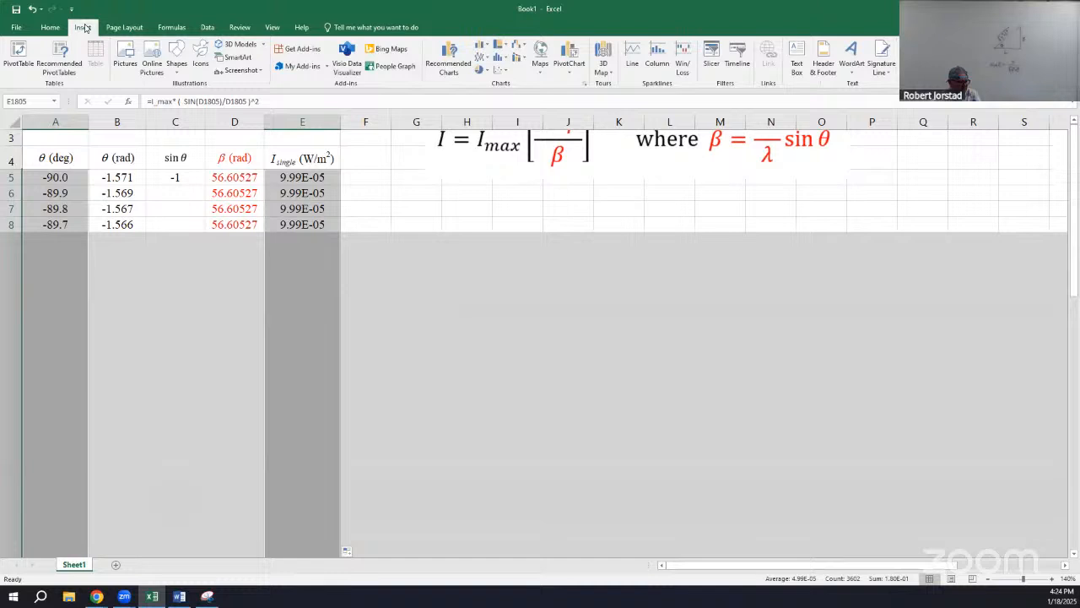
left_click(493, 70)
left_click(576, 104)
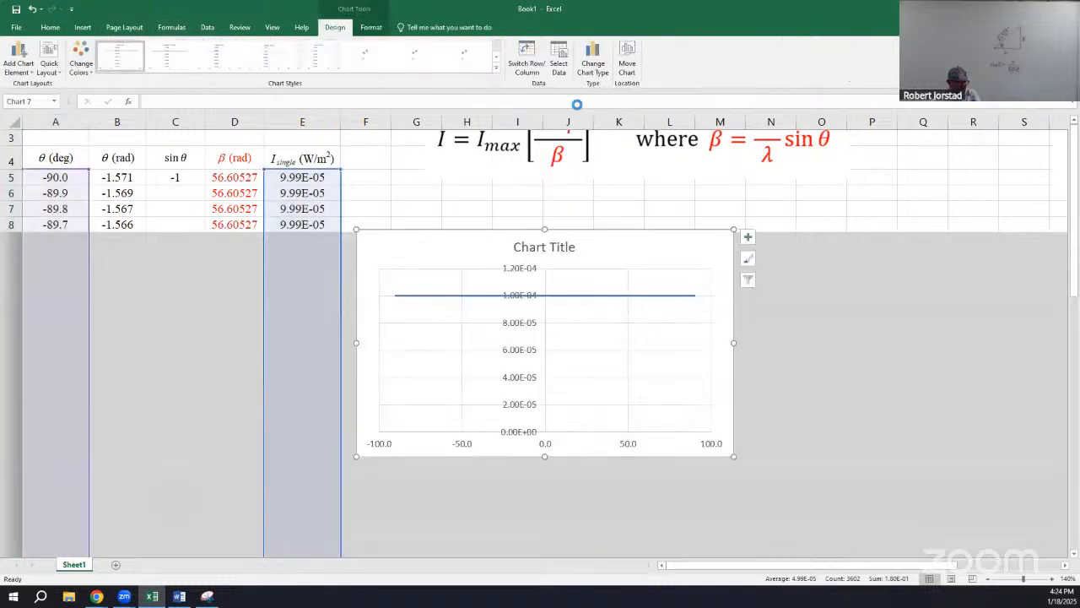
left_click_drag(598, 233, 605, 200)
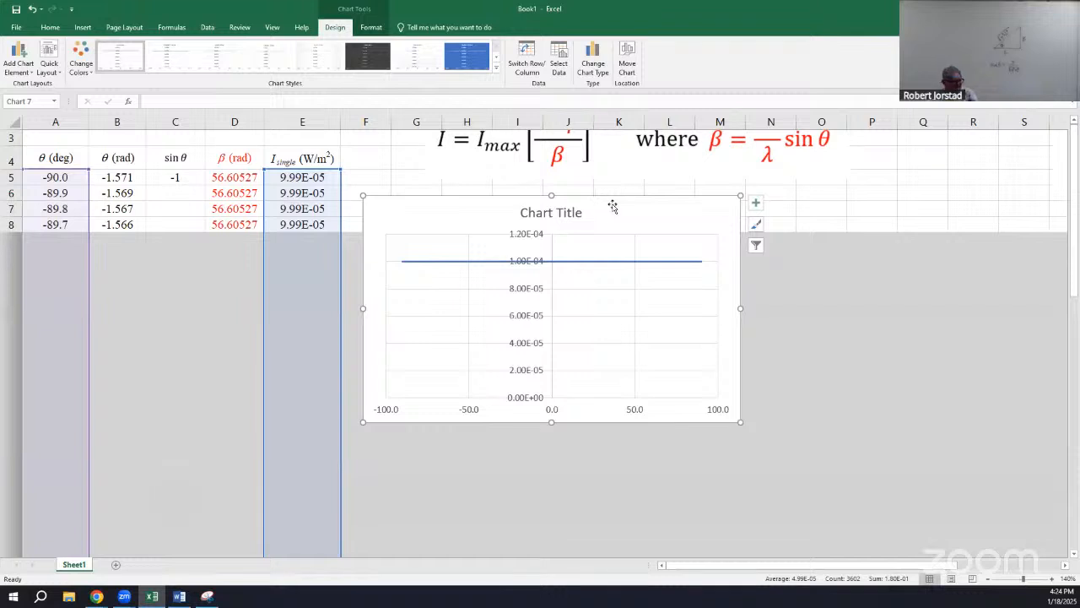
scroll(388, 205, "up", 1)
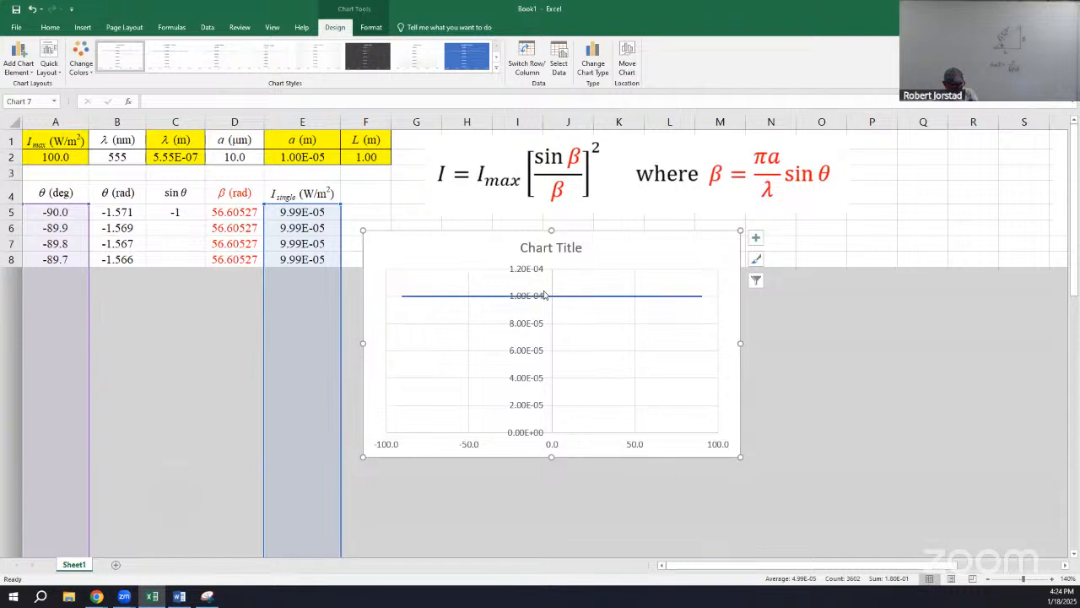
- Check the intensity formula in E5 and the data ranges of the plotted chart series
left_click(312, 215)
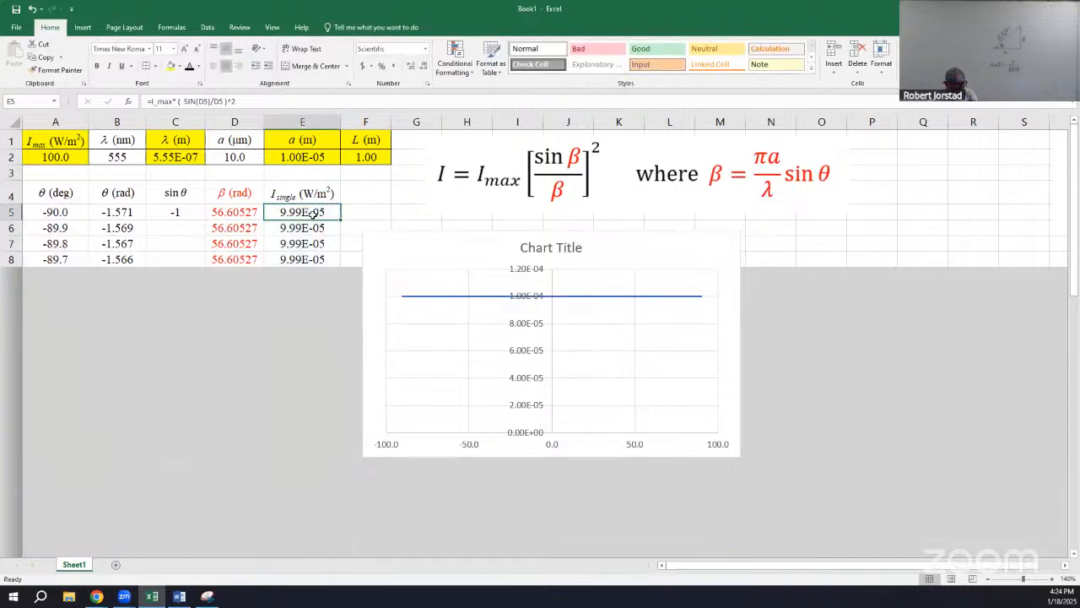
left_click(571, 297)
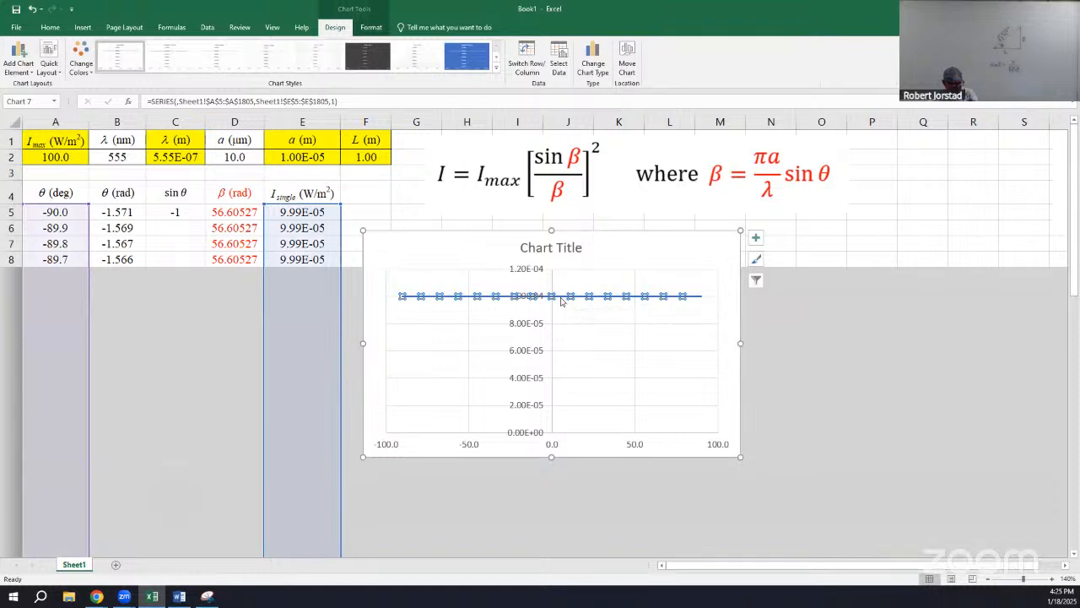
right_click(562, 299)
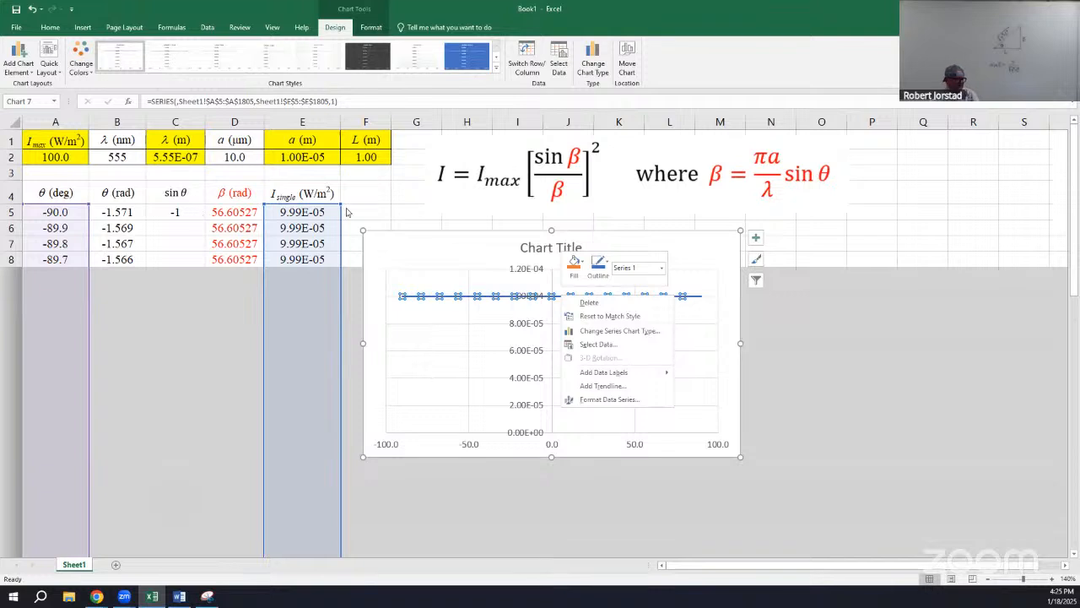
key("Escape")
- Fill the C5 sine formula down the sin θ column for the whole angle list
left_click(173, 213)
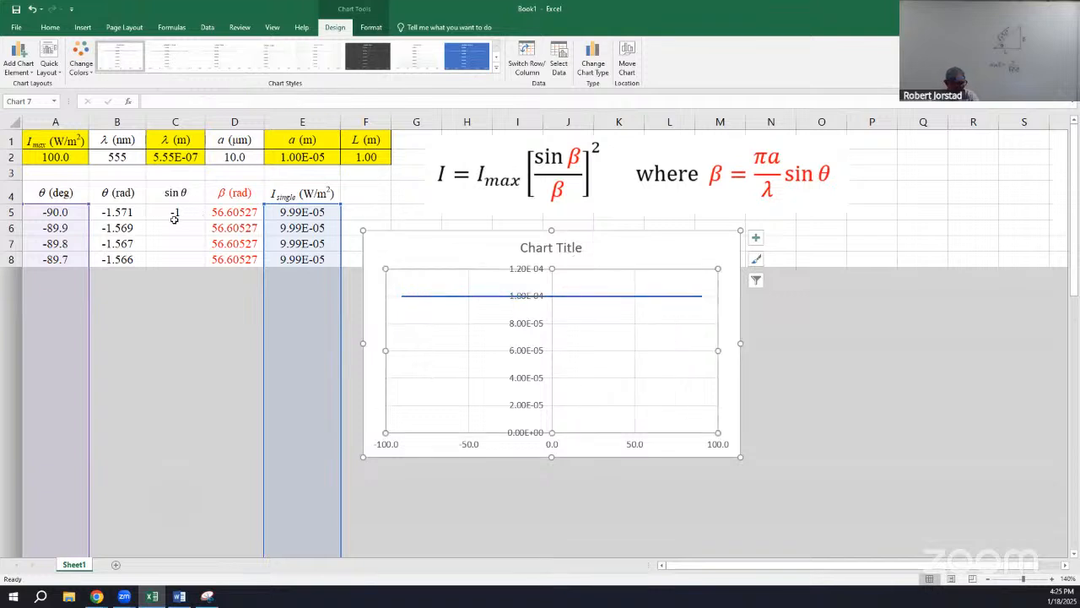
double_click(205, 218)
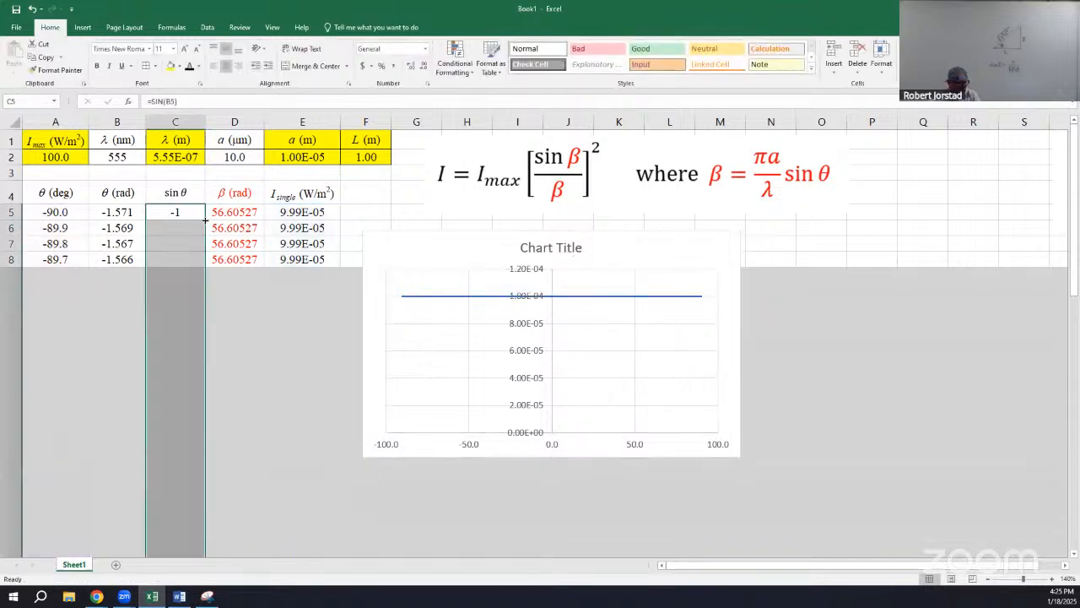
- Delete the intensity chart from the sheet
left_click(474, 248)
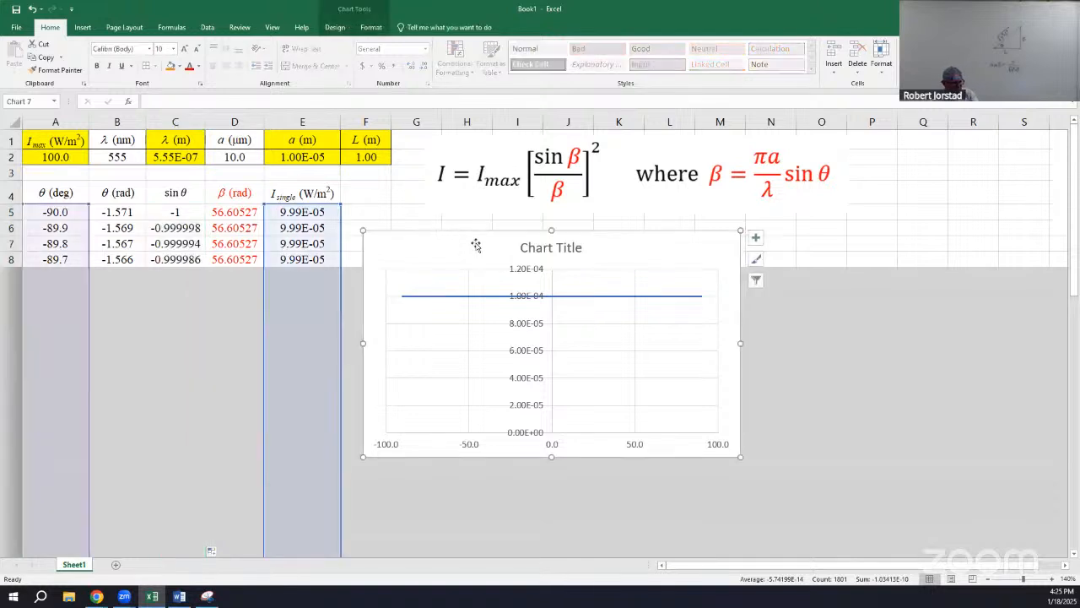
key("Delete")
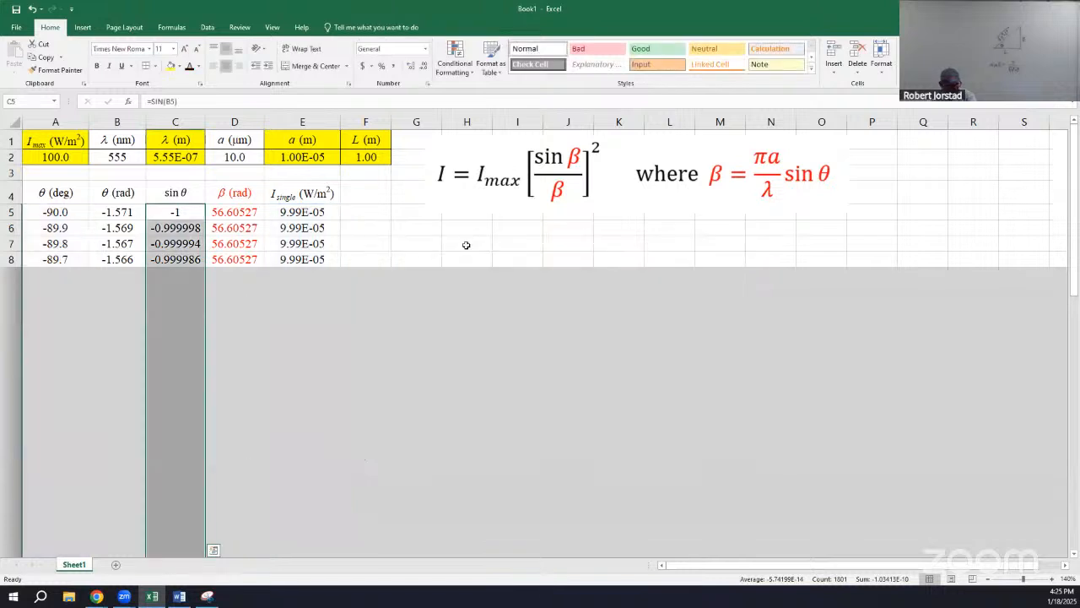
left_click(464, 244)
- Create a new smooth-line scatter chart of I_single (E5:E1805) versus θ in degrees (A5:A1805) and position it beside the data
left_click_drag(59, 212, 80, 533)
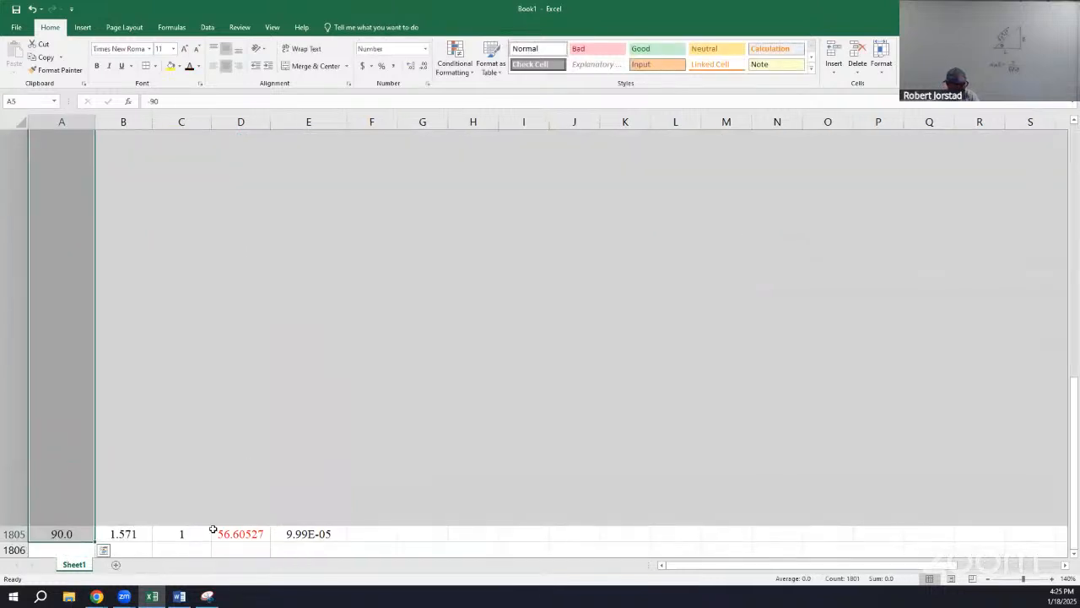
left_click_drag(300, 532, 303, 177)
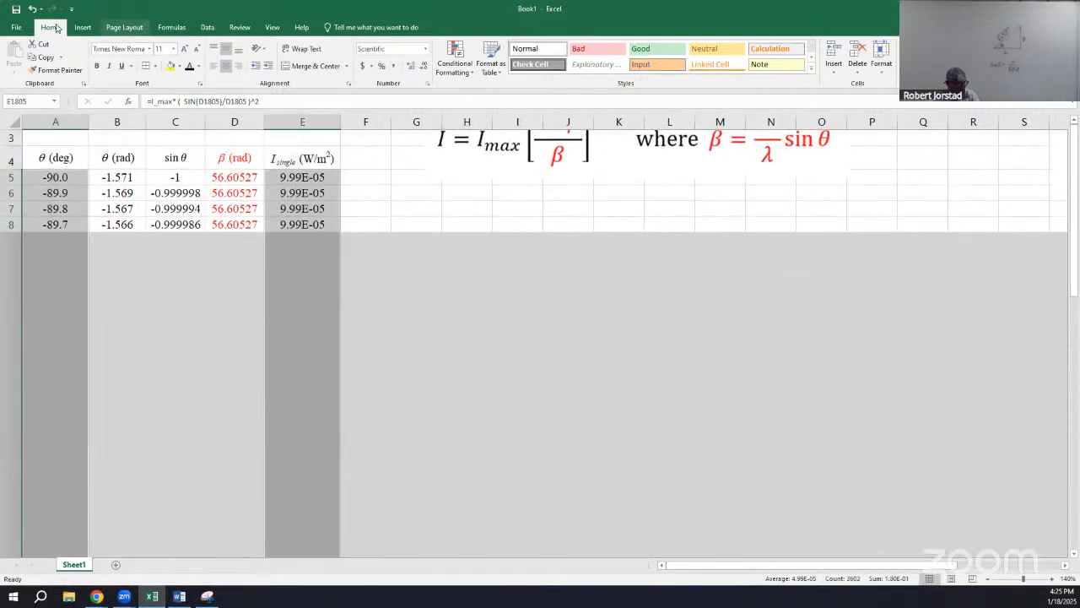
left_click(82, 28)
left_click(501, 73)
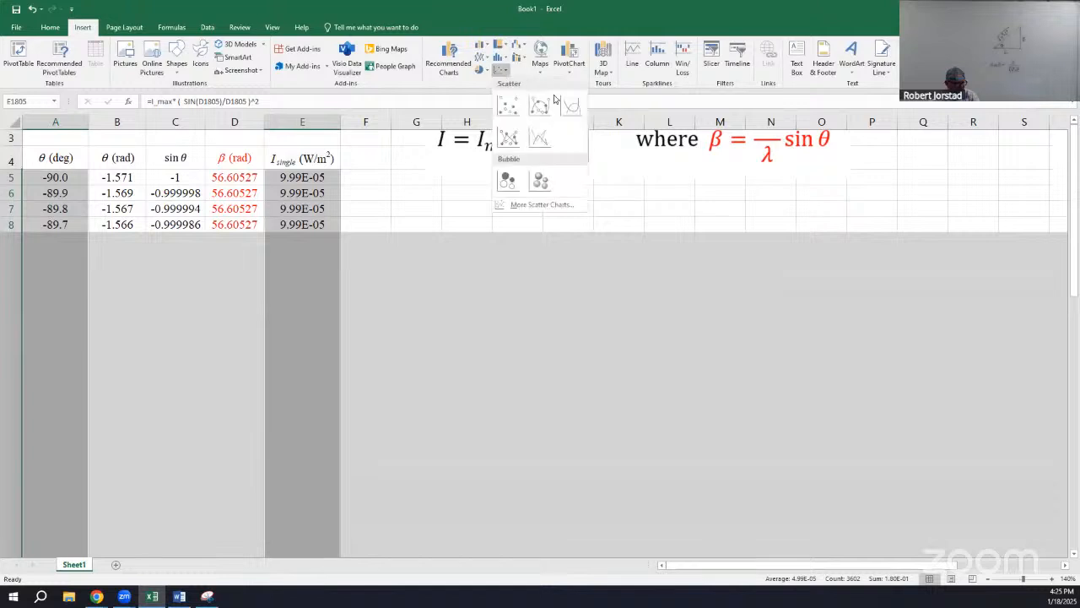
left_click(570, 105)
left_click_drag(622, 245, 657, 207)
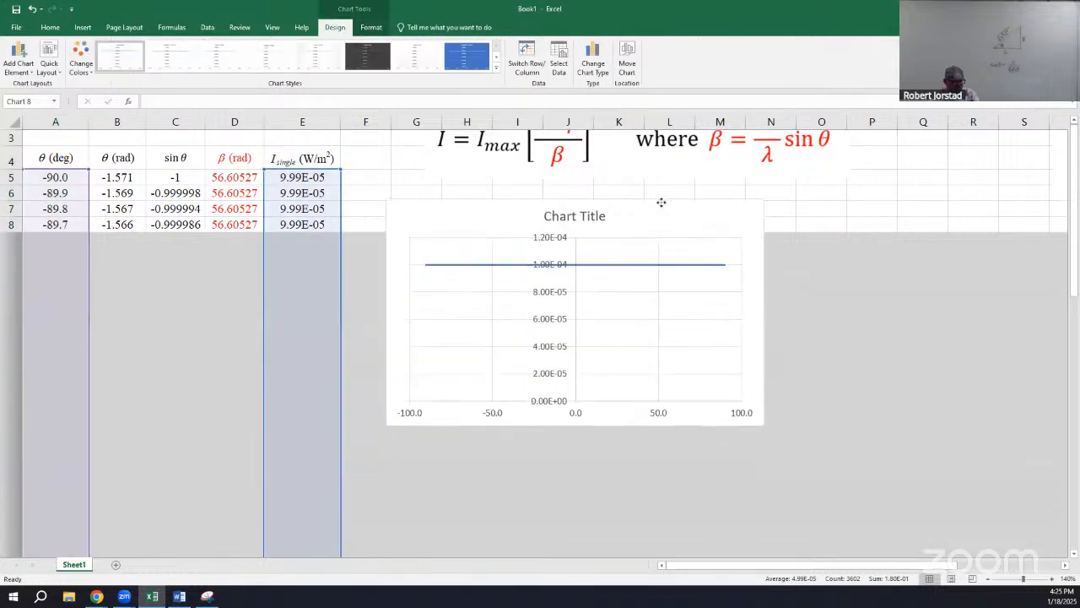
- Reveal row 97 within the collapsed rows and check its intensity, sine and radian formulas
left_click(663, 257)
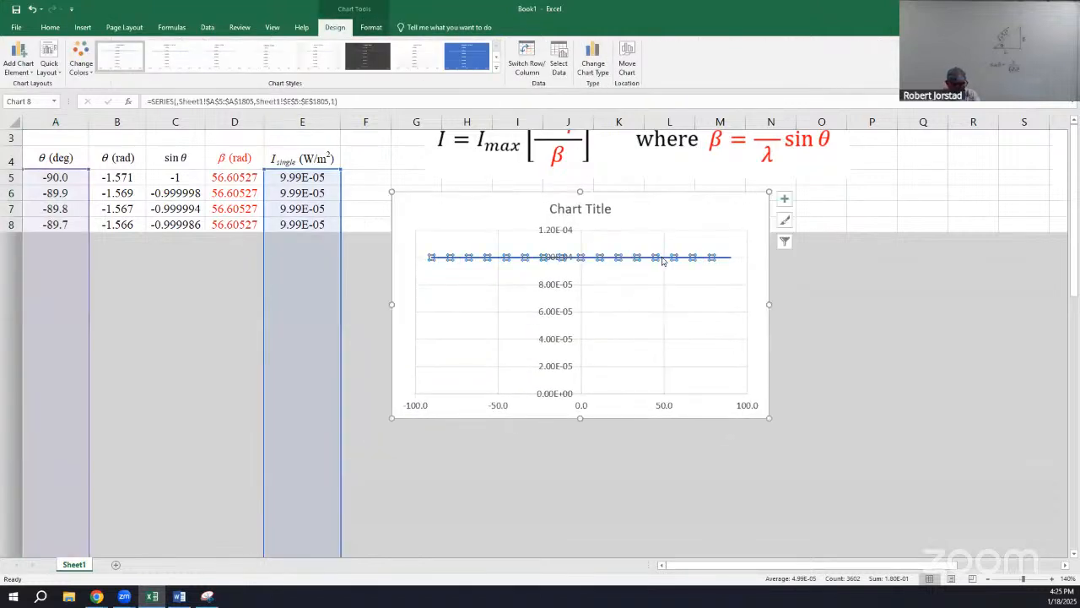
left_click(379, 211)
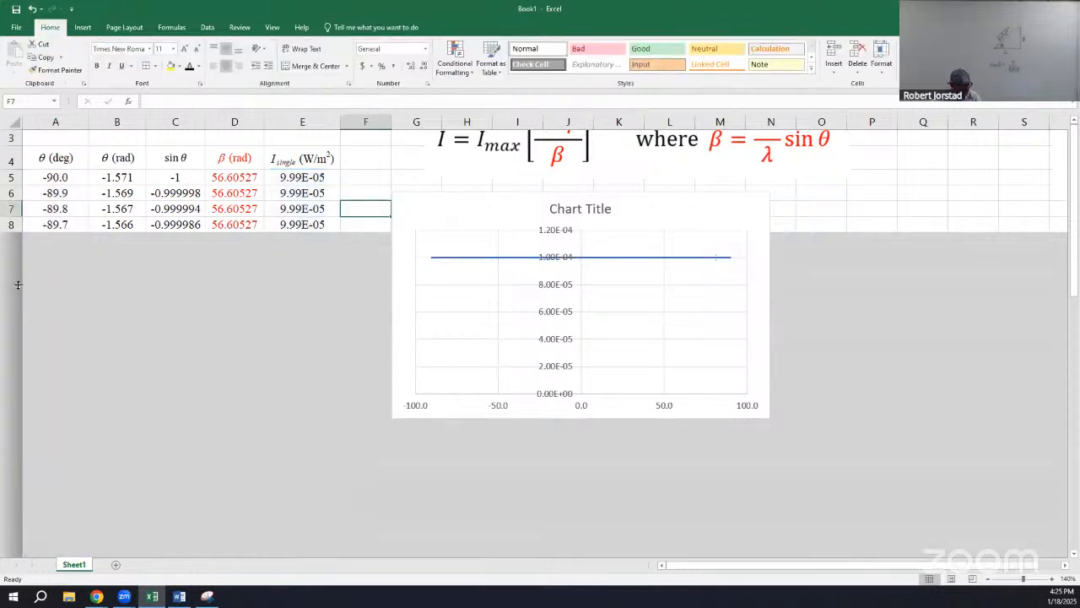
left_click_drag(11, 281, 11, 282)
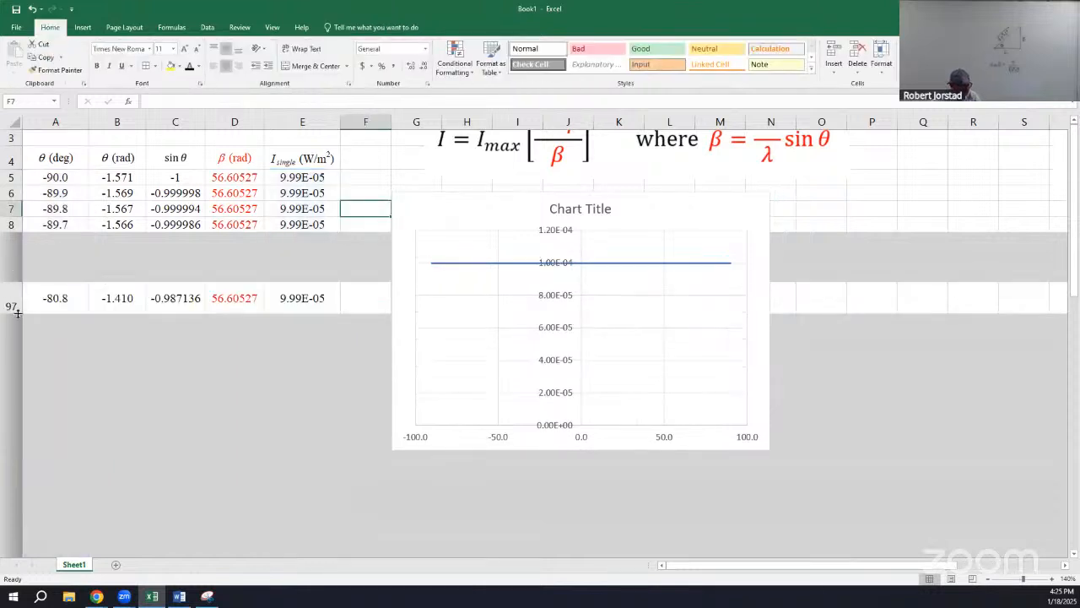
left_click(324, 298)
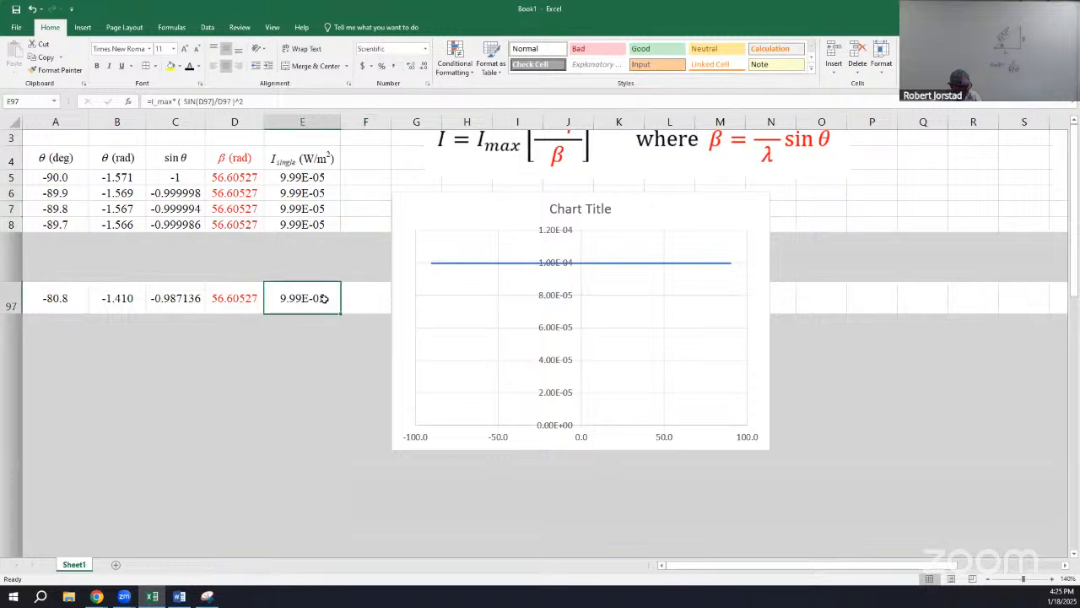
double_click(324, 298)
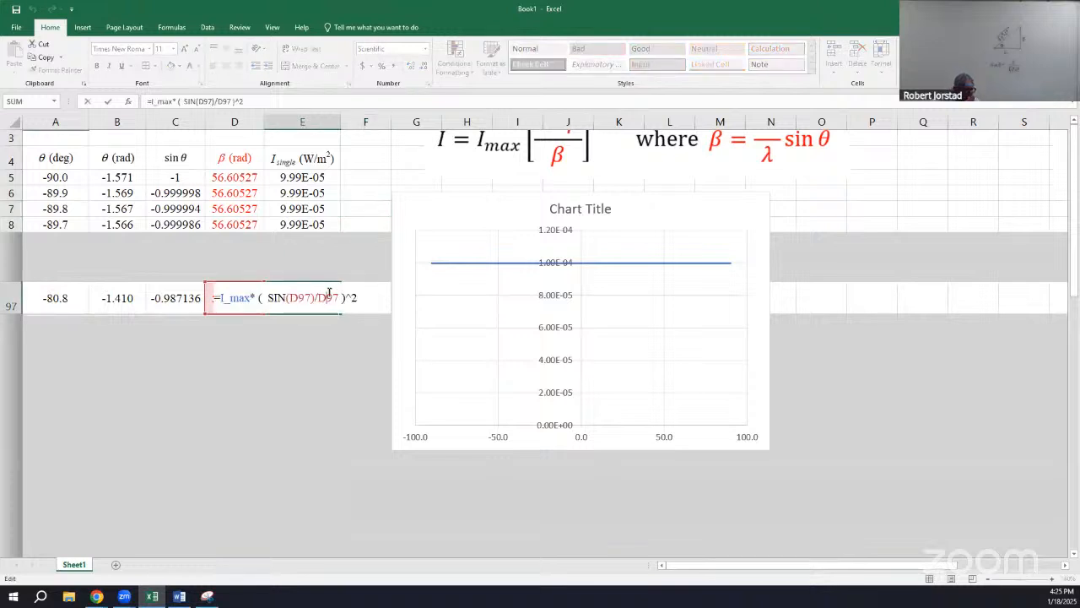
left_click(172, 303)
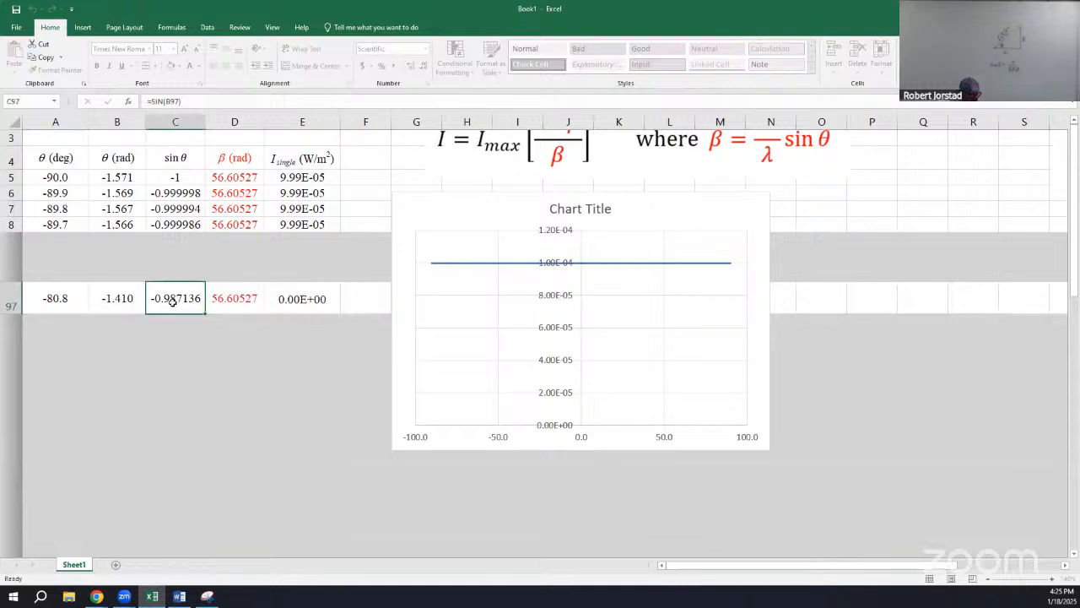
left_click(123, 304)
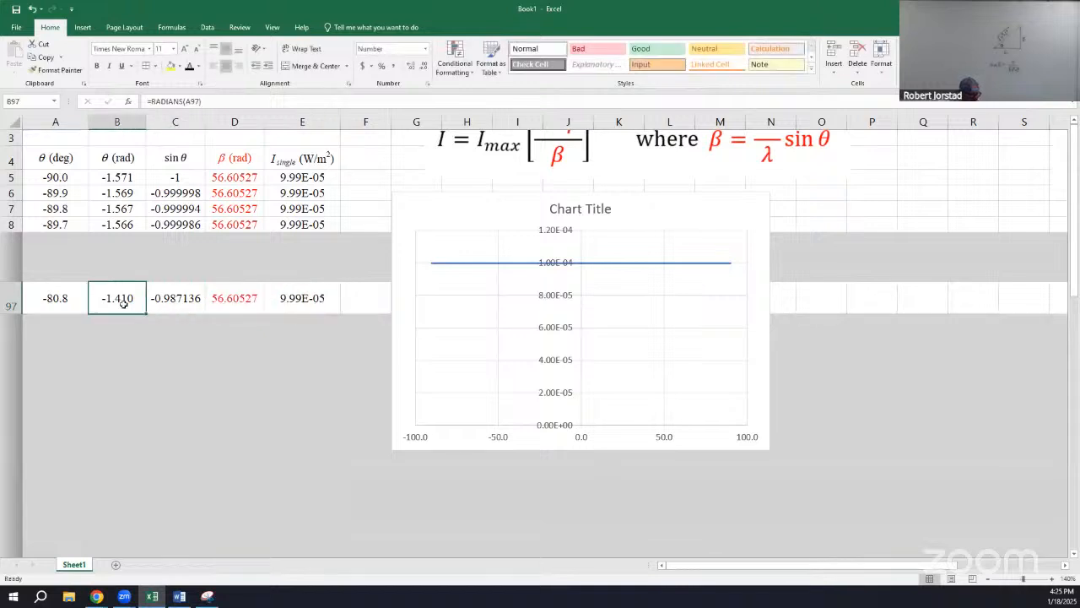
- Check the data ranges of the chart series and the β formula in D5
left_click(554, 264)
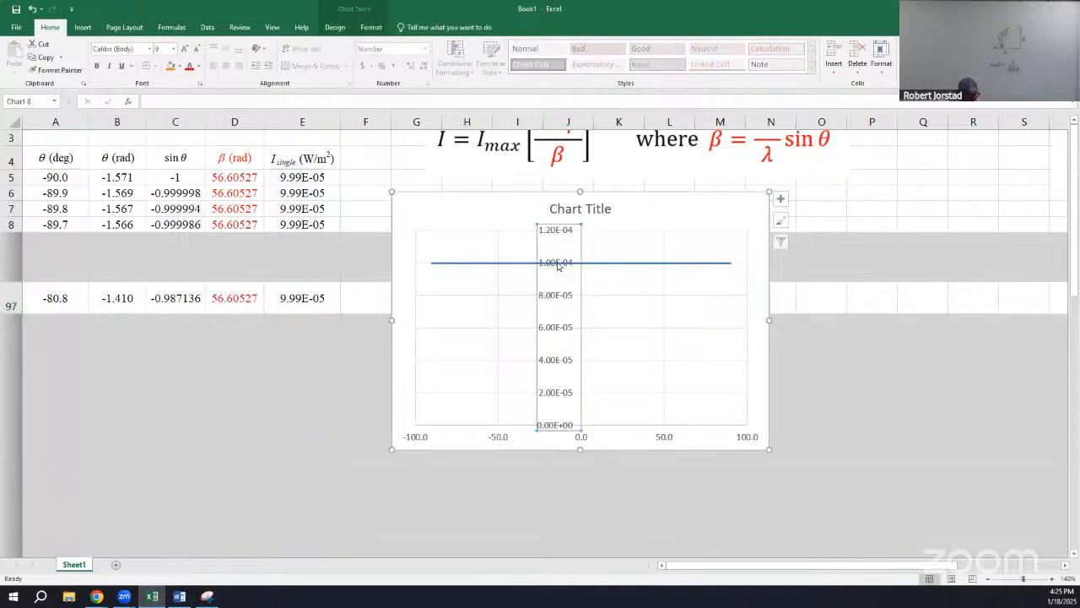
left_click(604, 263)
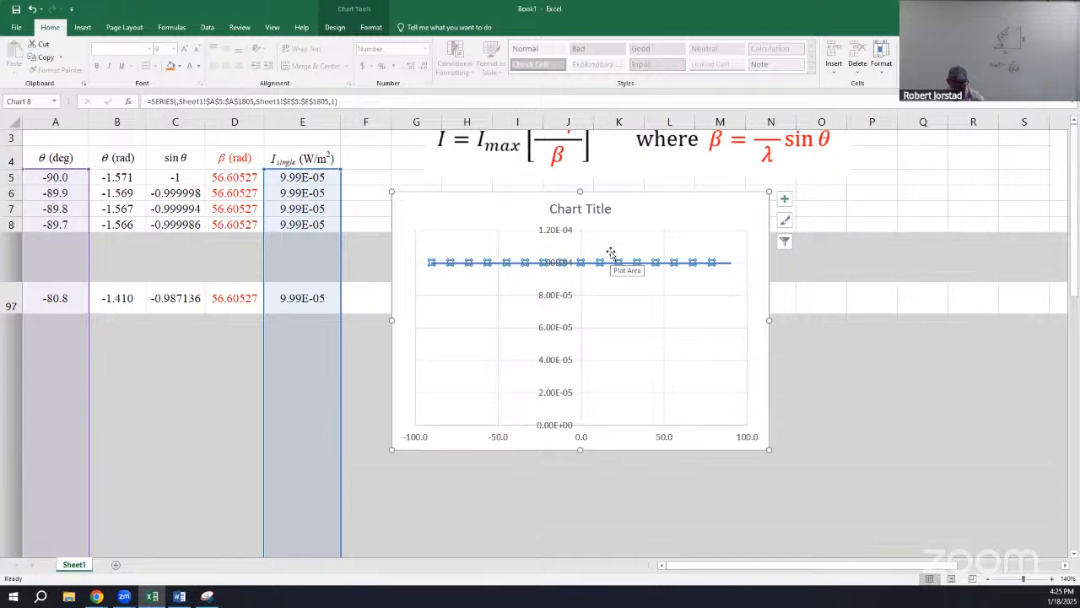
left_click(740, 221)
left_click(382, 175)
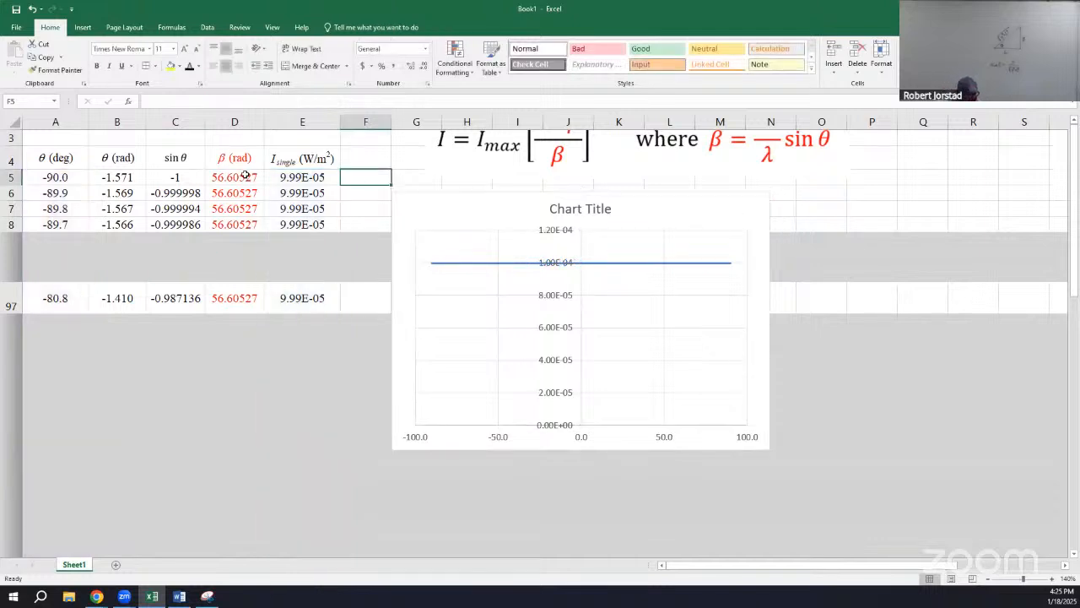
left_click(244, 175)
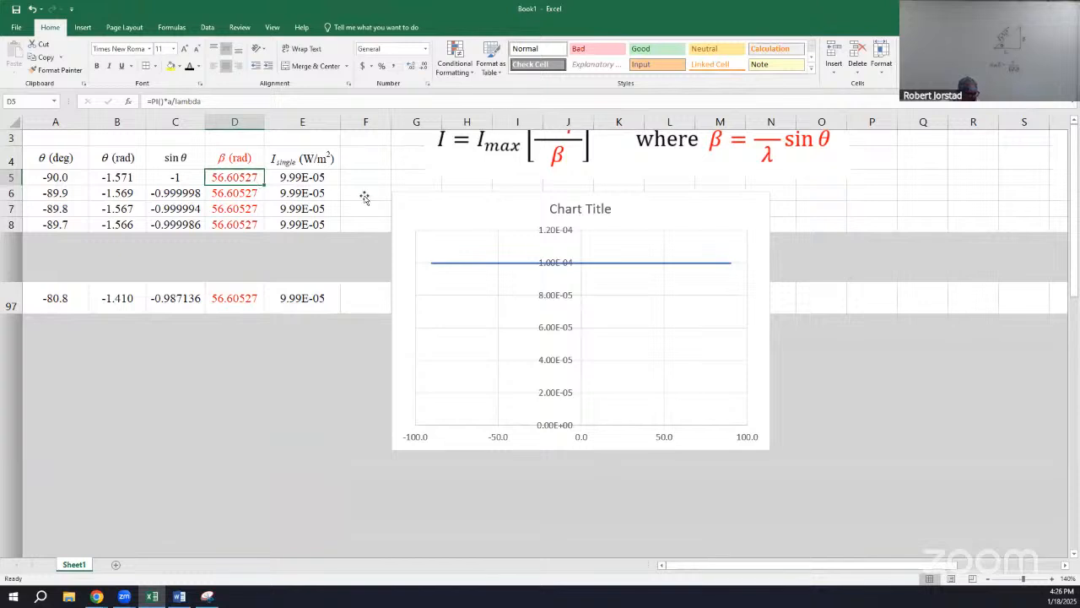
left_click(486, 203)
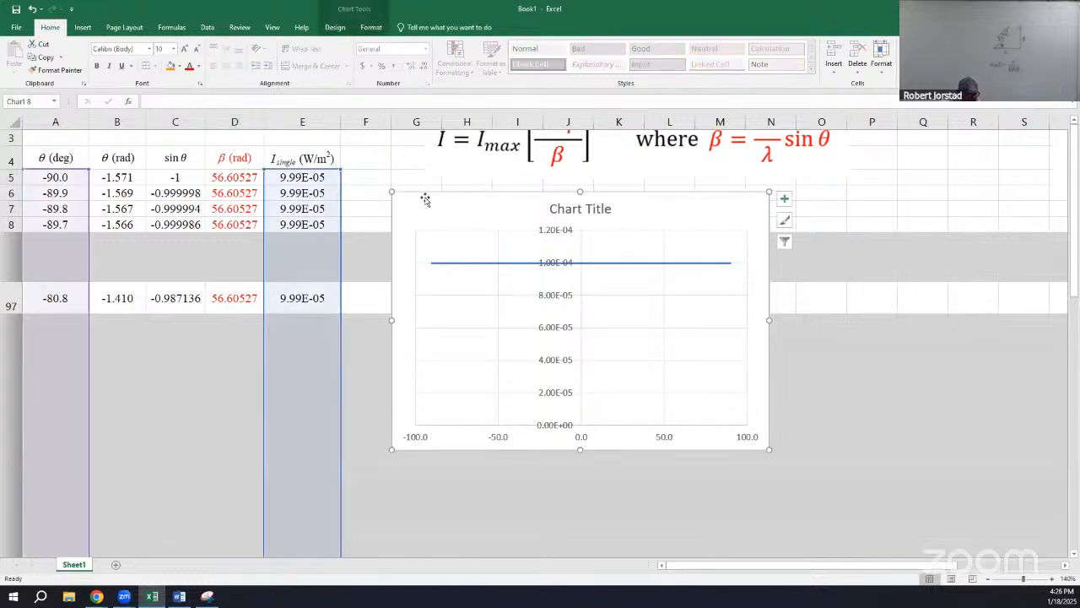
- Correct the β formula in D5 to =PI()*a/lambda*C5 and fill it down the β column for the whole angle list
left_click(250, 177)
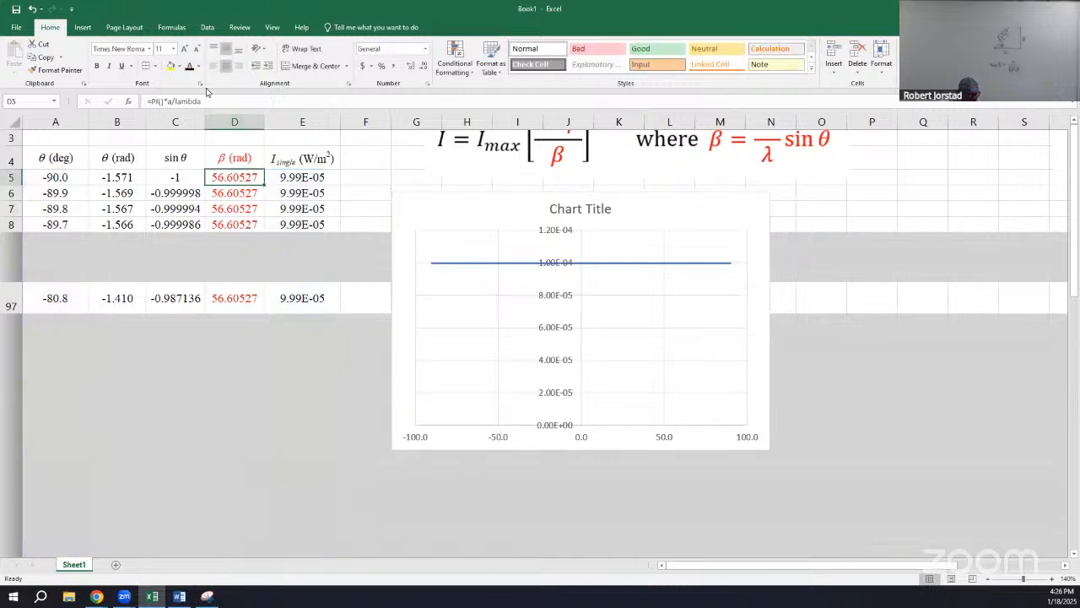
left_click(221, 98)
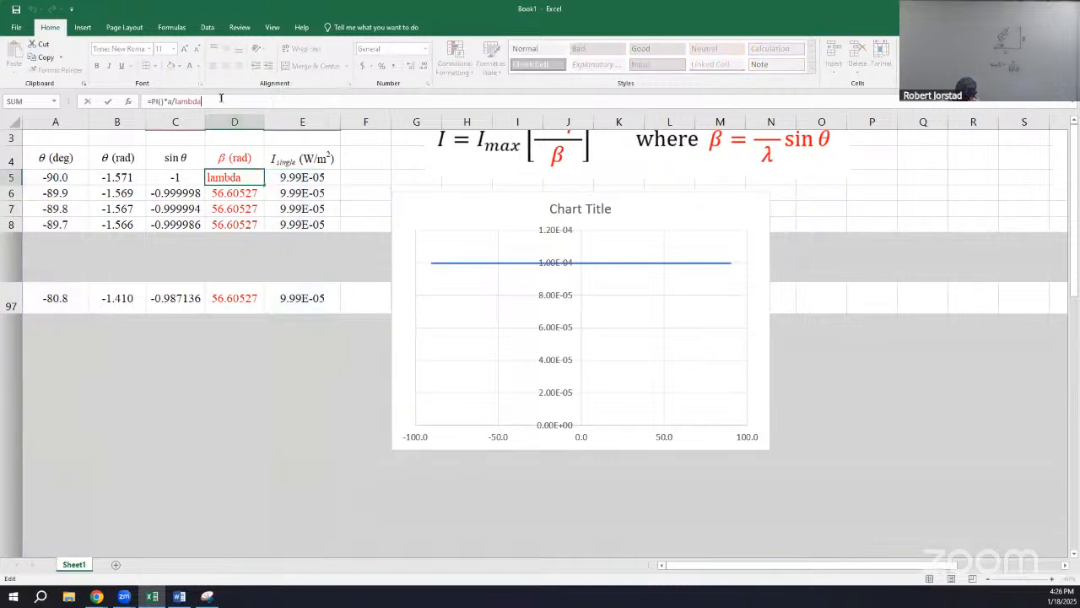
type("*c5")
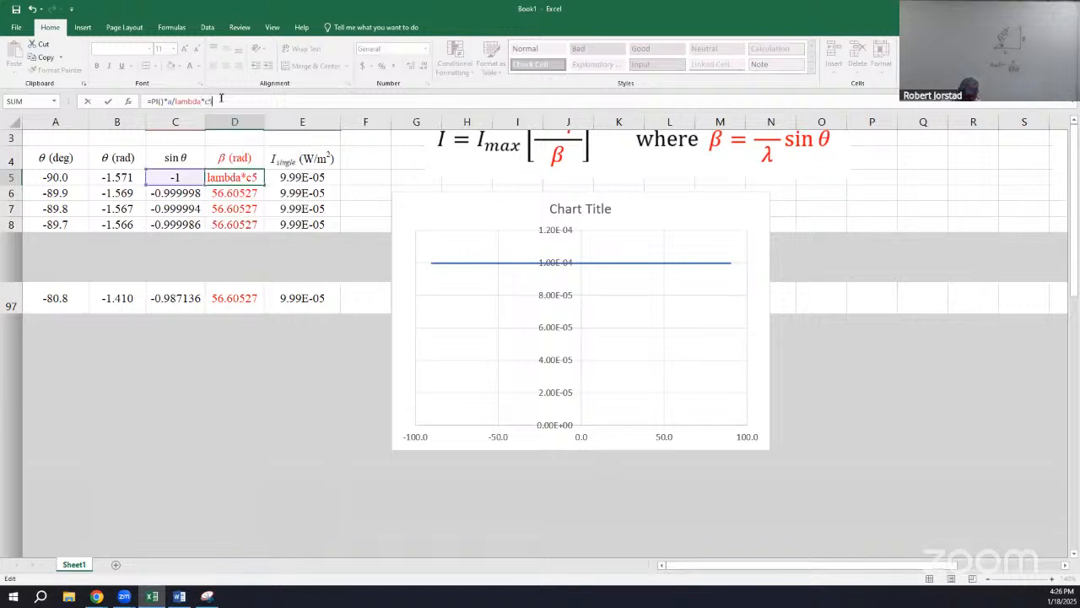
key("Return")
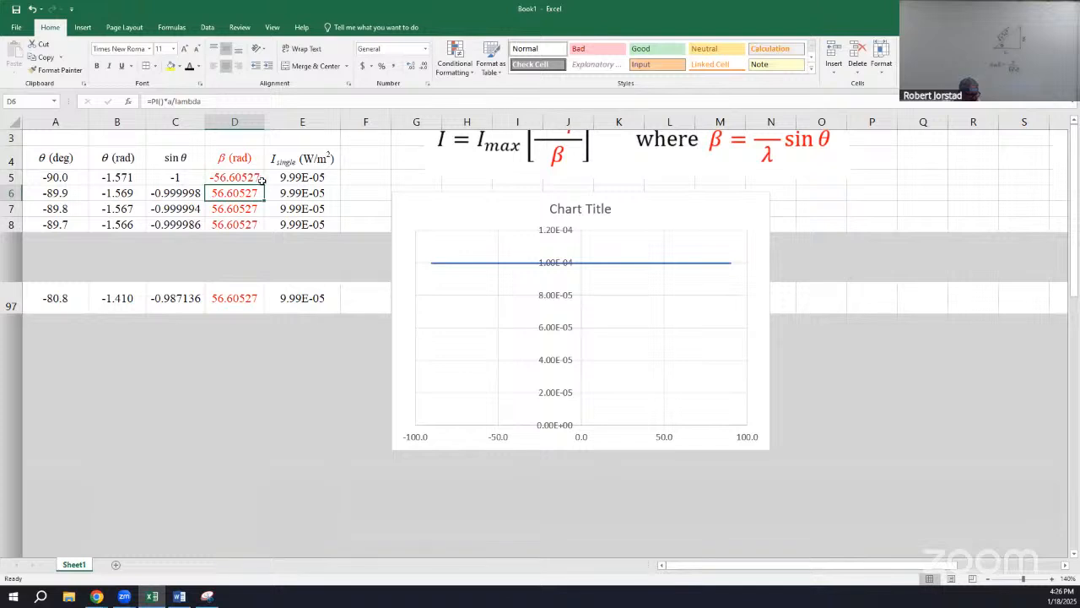
left_click(263, 181)
double_click(264, 184)
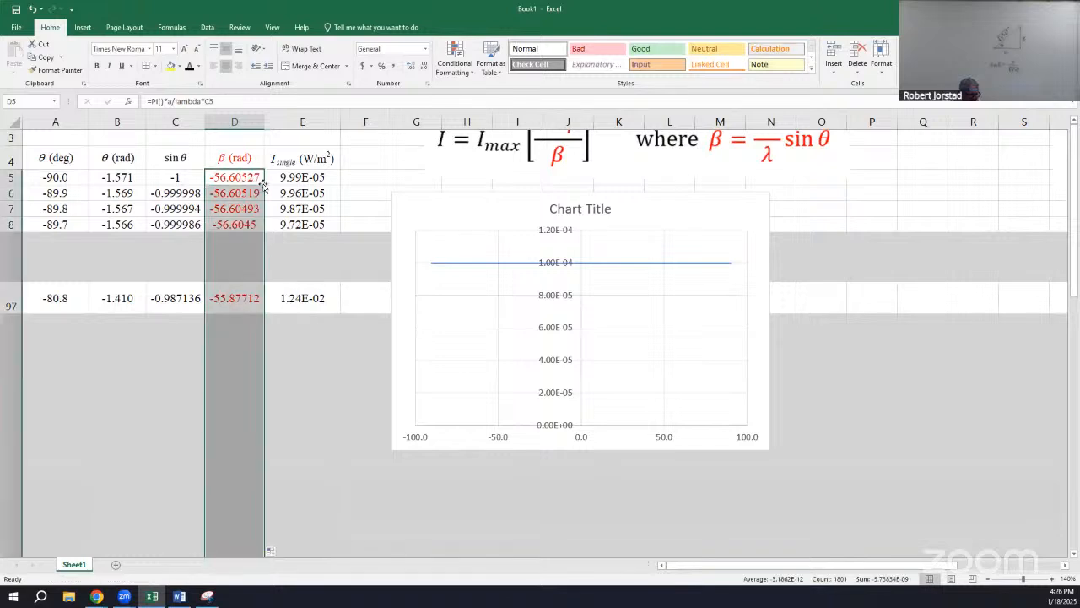
- Move the intensity chart slightly up and closer to the data columns
left_click(311, 177)
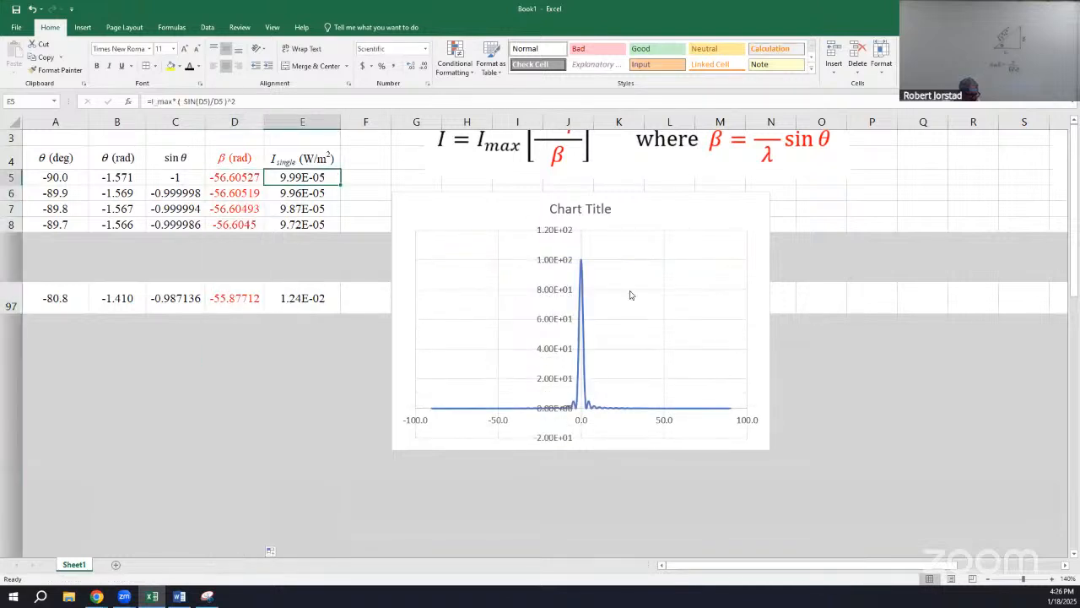
left_click_drag(641, 212, 617, 212)
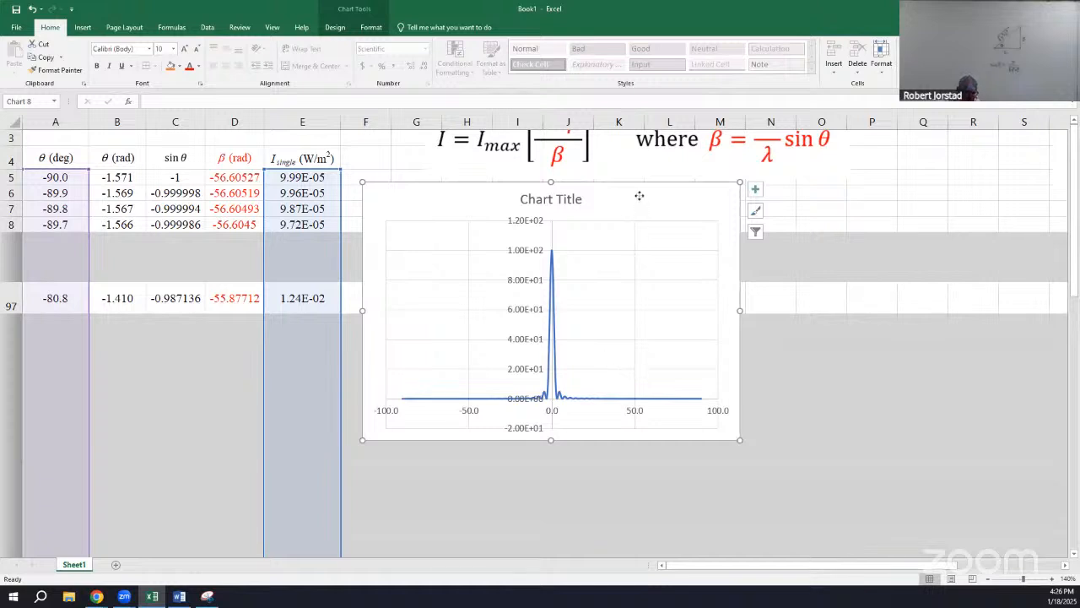
left_click_drag(639, 195, 637, 188)
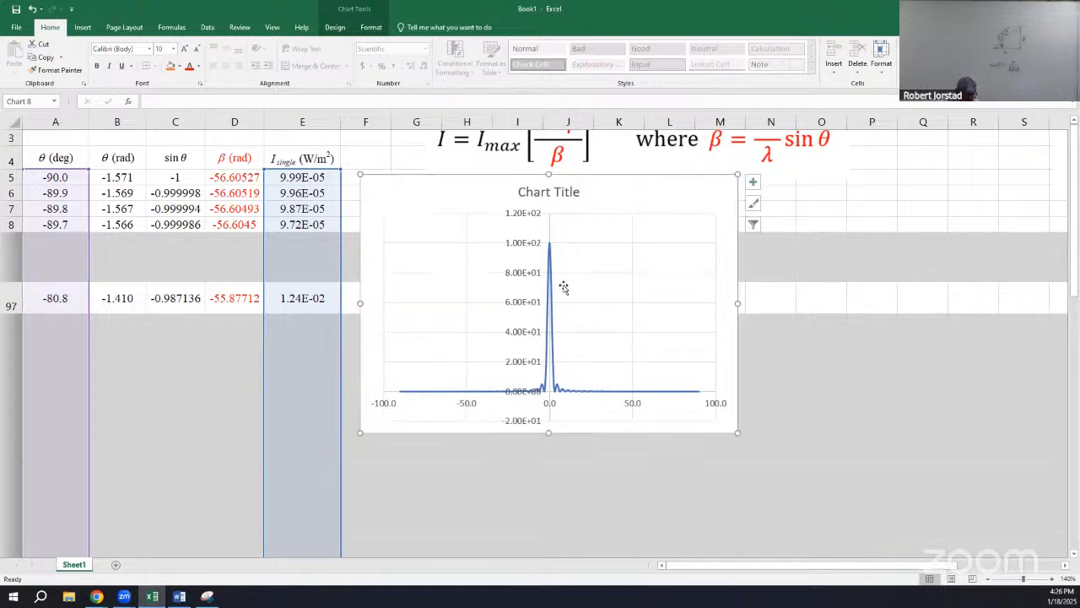
- Set the bounds of the chart's vertical axis to a minimum of 0 and a maximum of 100
left_click(533, 303)
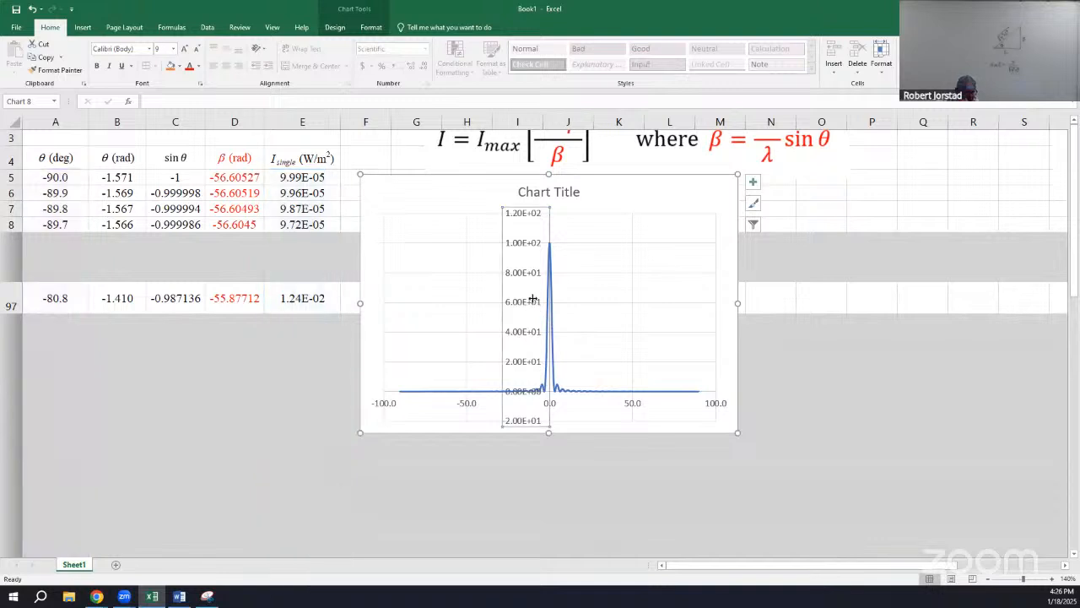
left_click(369, 27)
left_click(337, 27)
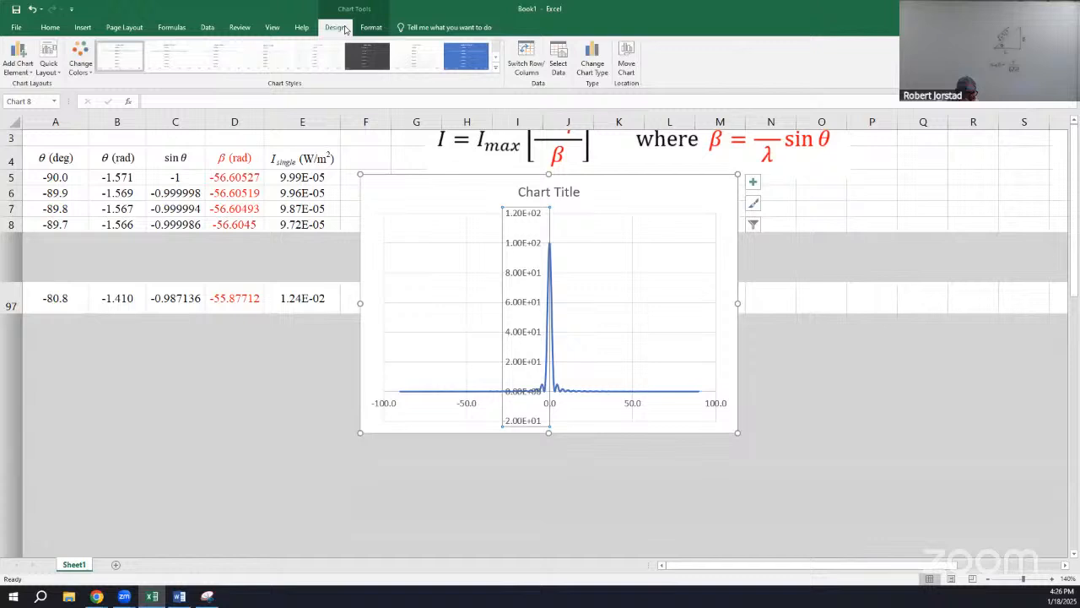
left_click(591, 265)
right_click(535, 247)
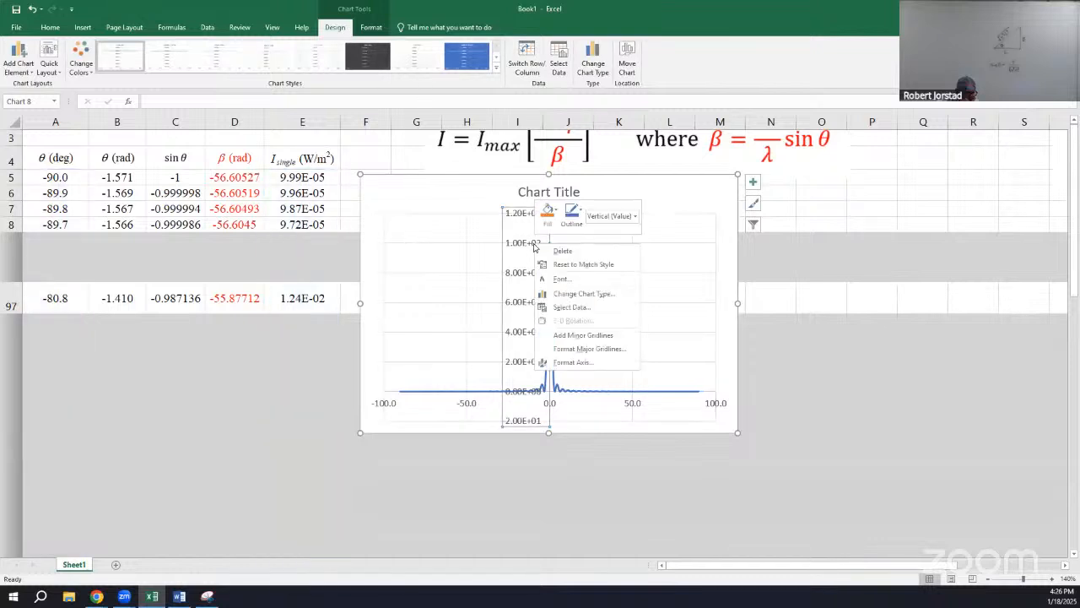
left_click(586, 363)
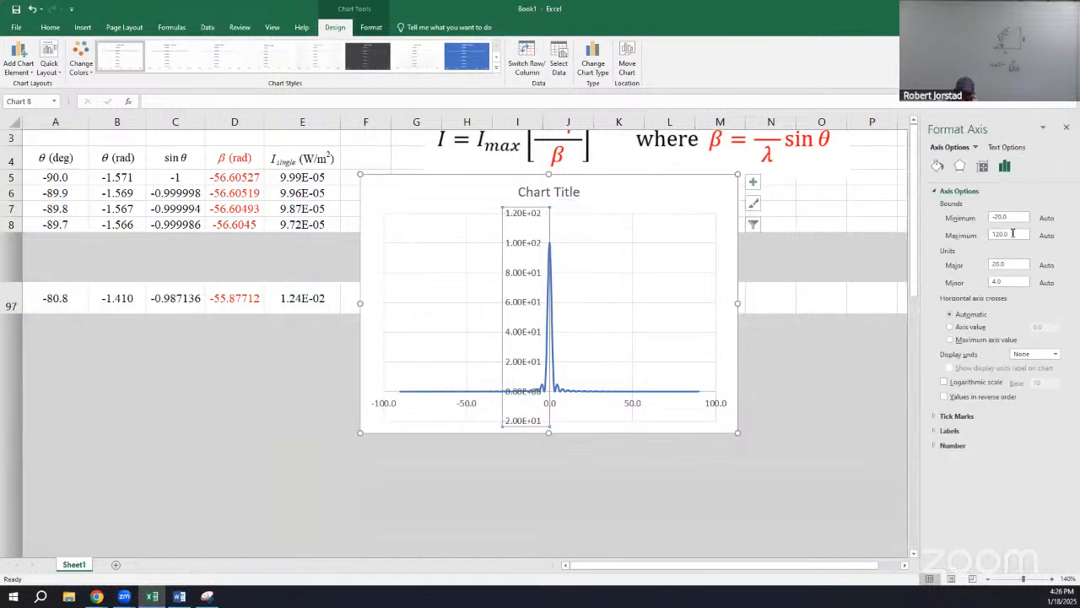
left_click(1011, 218)
type("0")
left_click(1017, 234)
type("100")
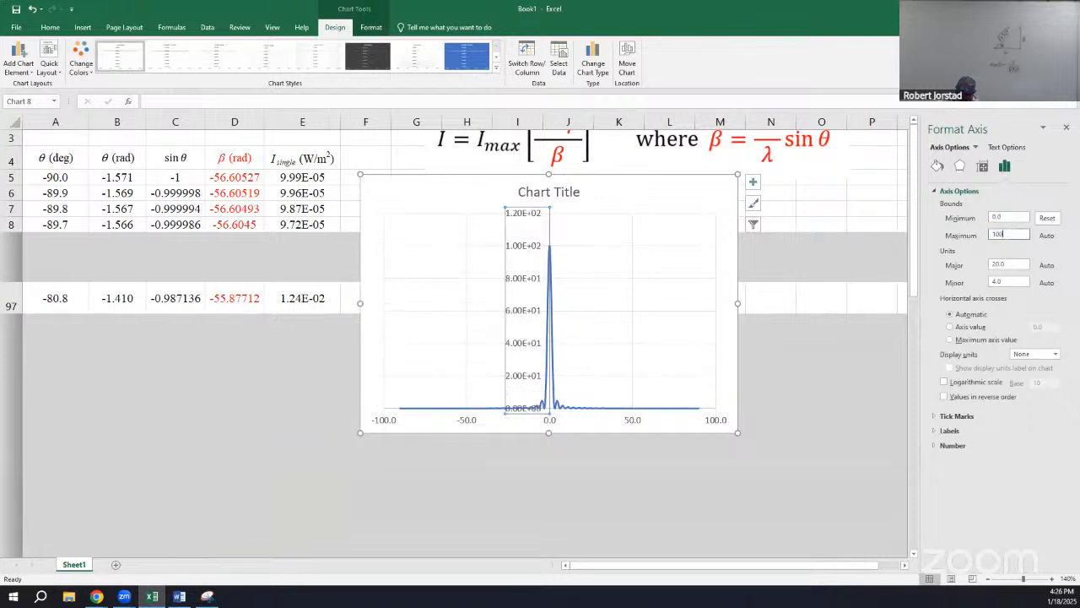
key("Return")
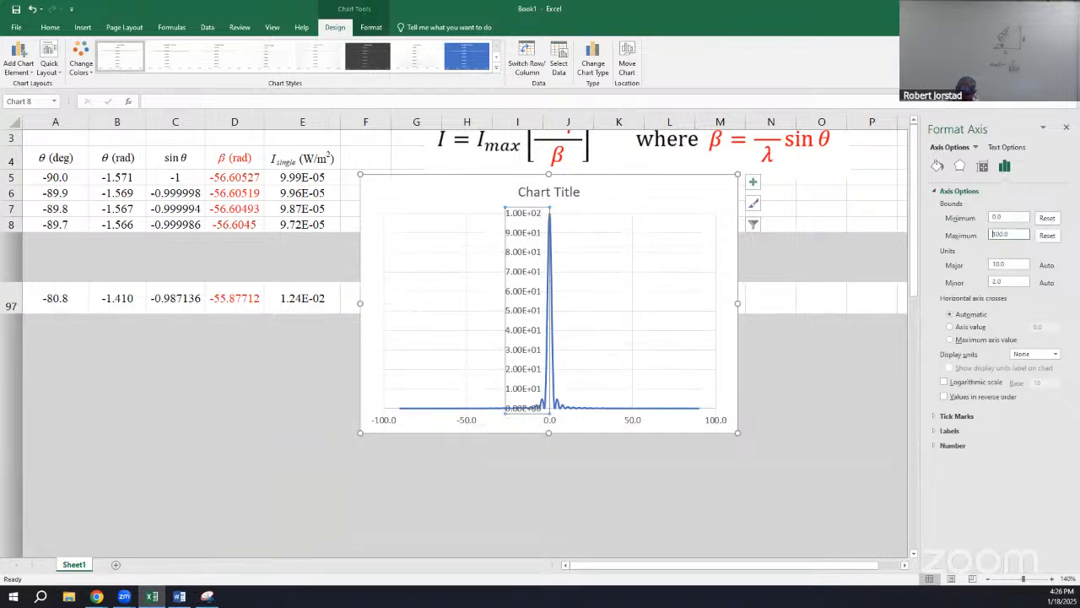
- Change the number format of the vertical axis labels to the Number category
left_click(953, 446)
left_click(1046, 470)
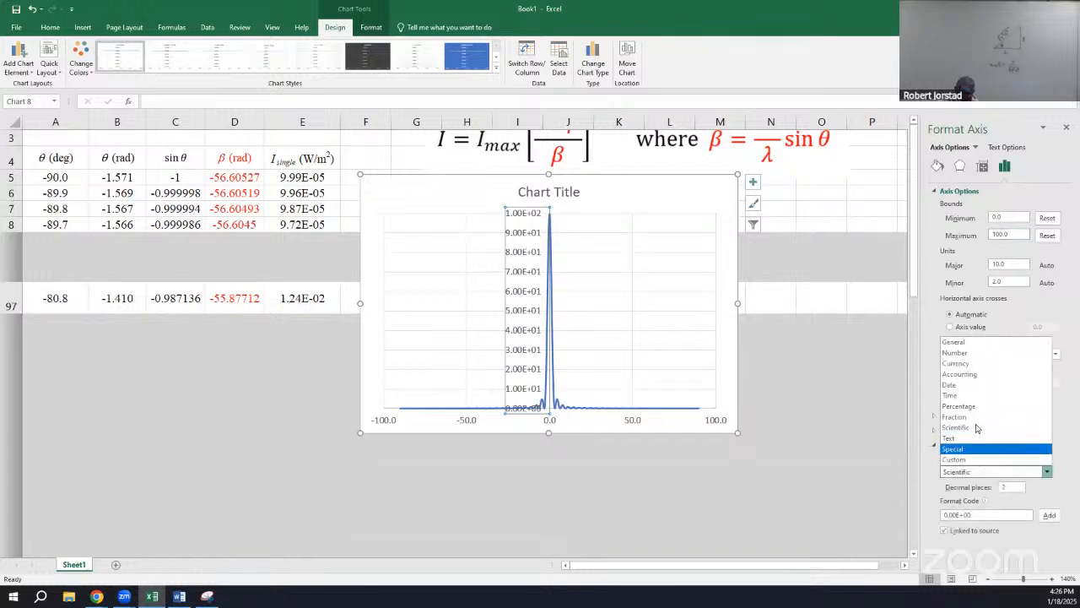
left_click(977, 353)
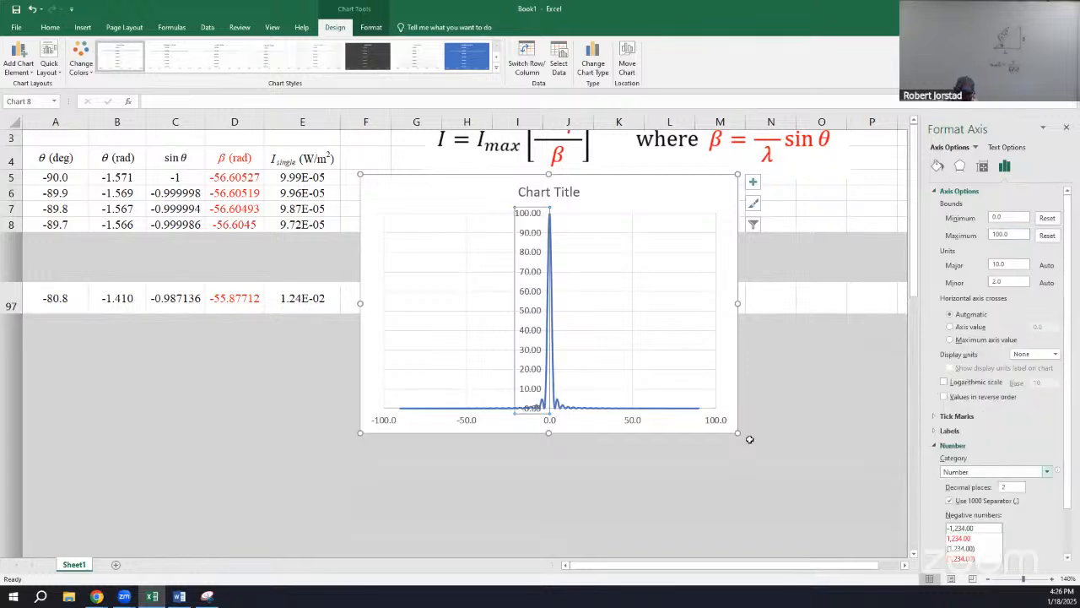
left_click(668, 346)
- Set the bounds of the chart's horizontal axis to a minimum of -90 and a maximum of 90
left_click(637, 422)
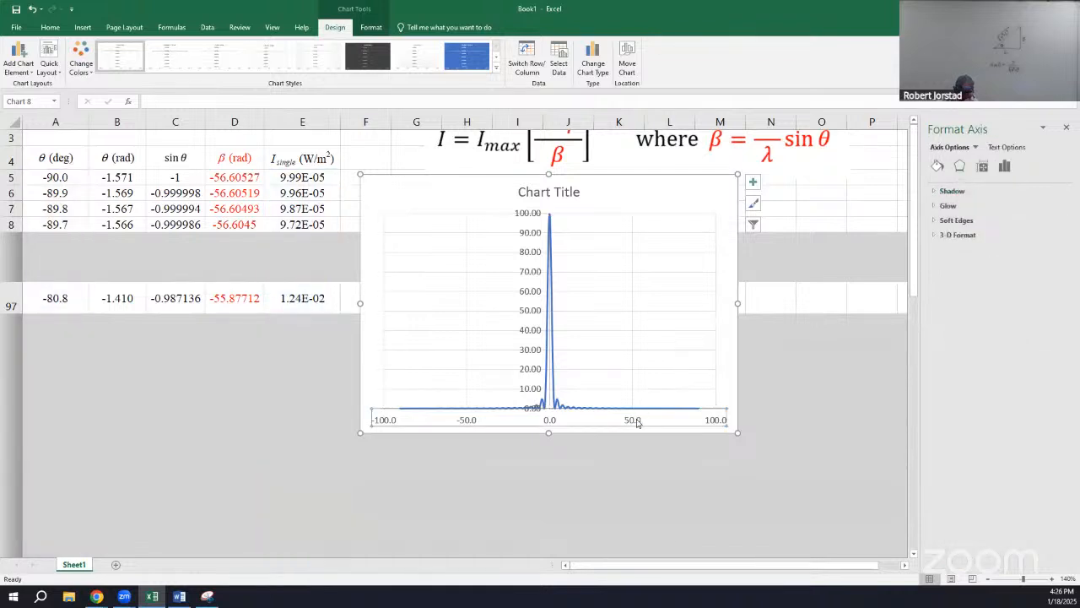
left_click(1004, 165)
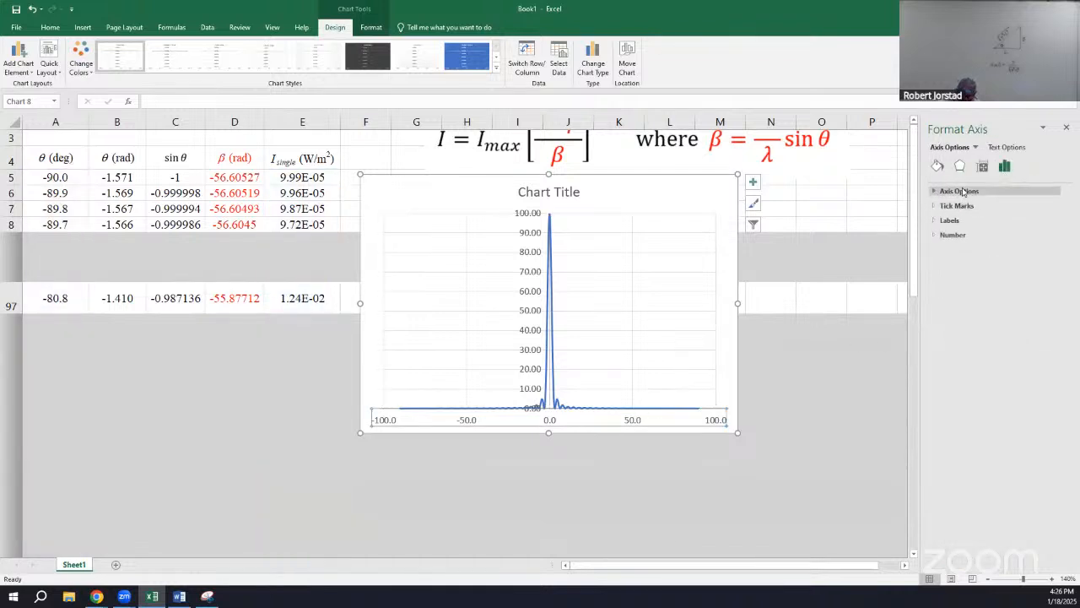
left_click(963, 191)
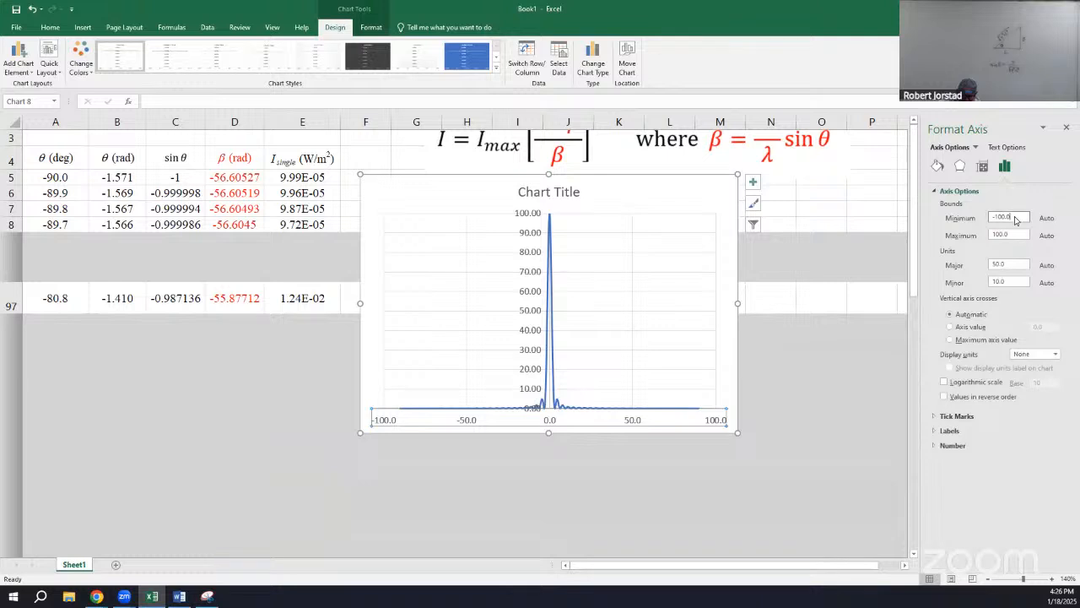
double_click(1015, 218)
type("-")
key("Tab")
type("90")
key("Tab")
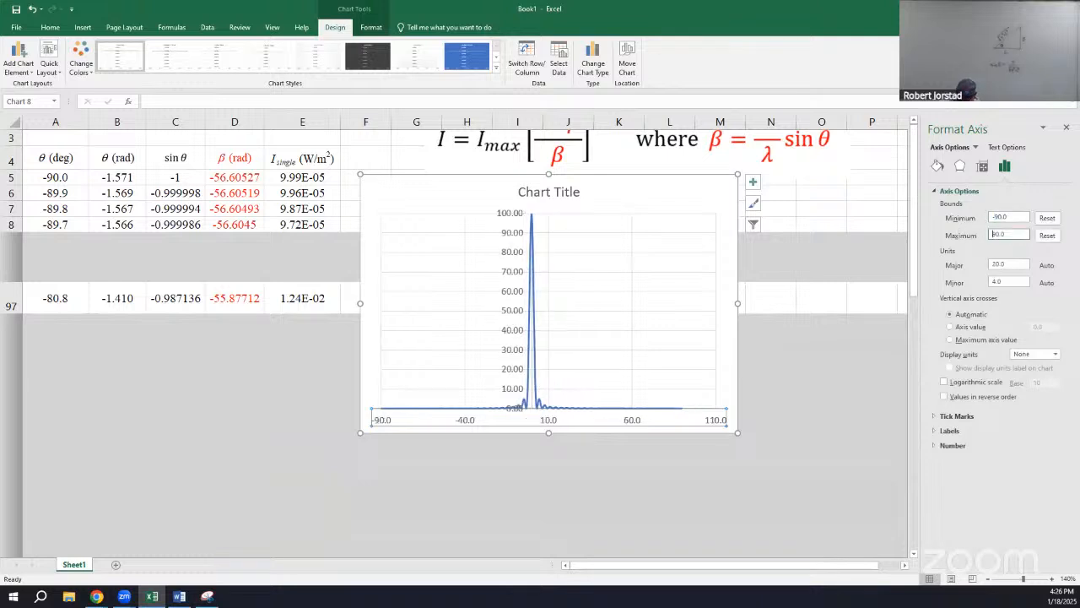
- Set the horizontal axis units to 10 for major and 1 for minor
double_click(1012, 263)
type("10")
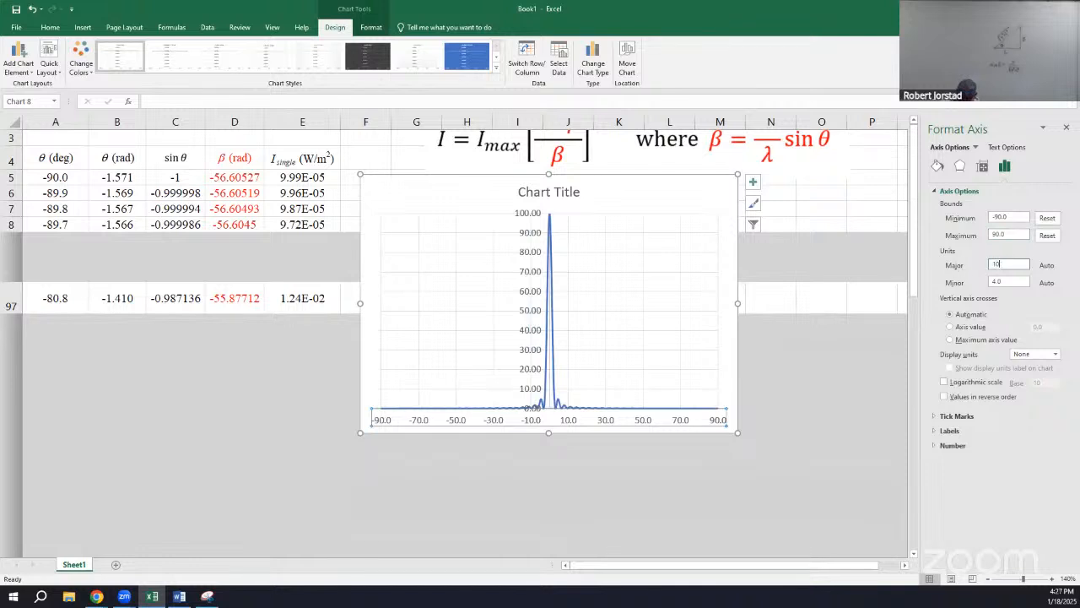
key("Return")
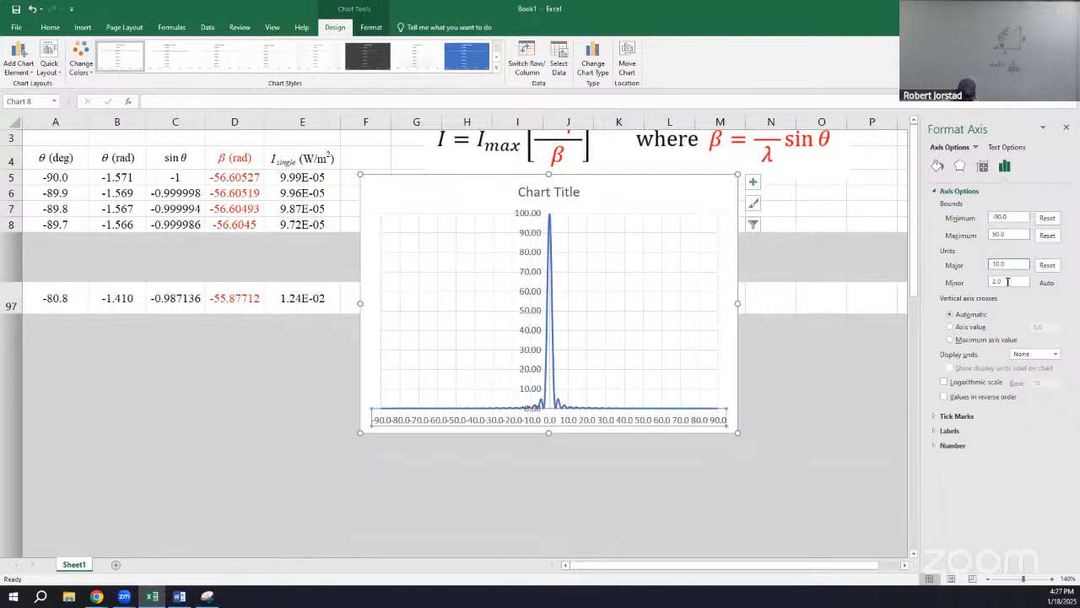
left_click_drag(1007, 282, 984, 282)
type("1")
key("Return")
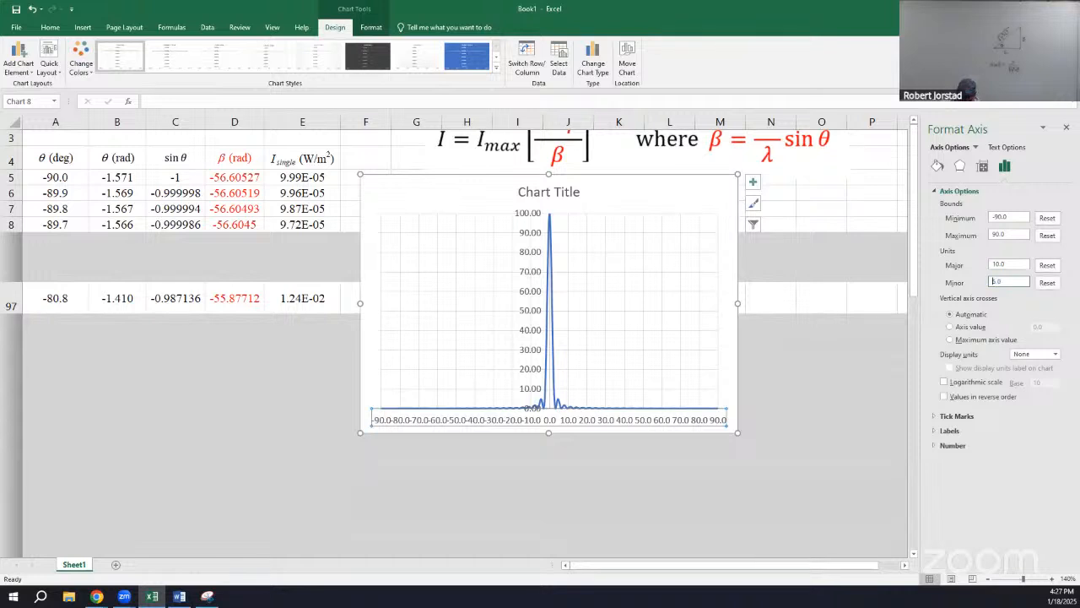
- Set the number format of the chart's horizontal and vertical axis labels to 0 decimal places
left_click(953, 445)
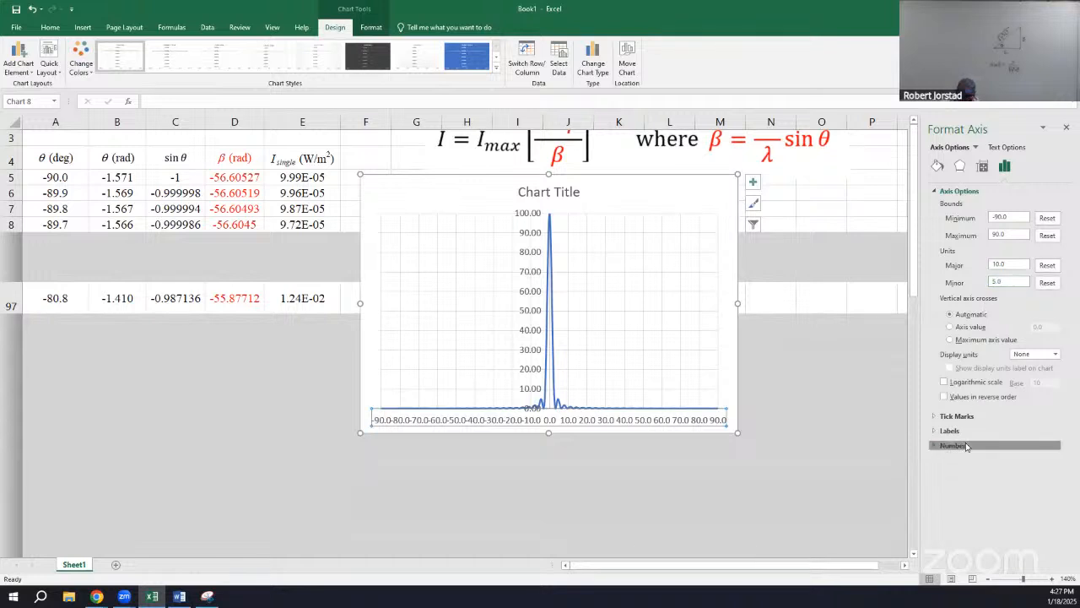
left_click(1006, 487)
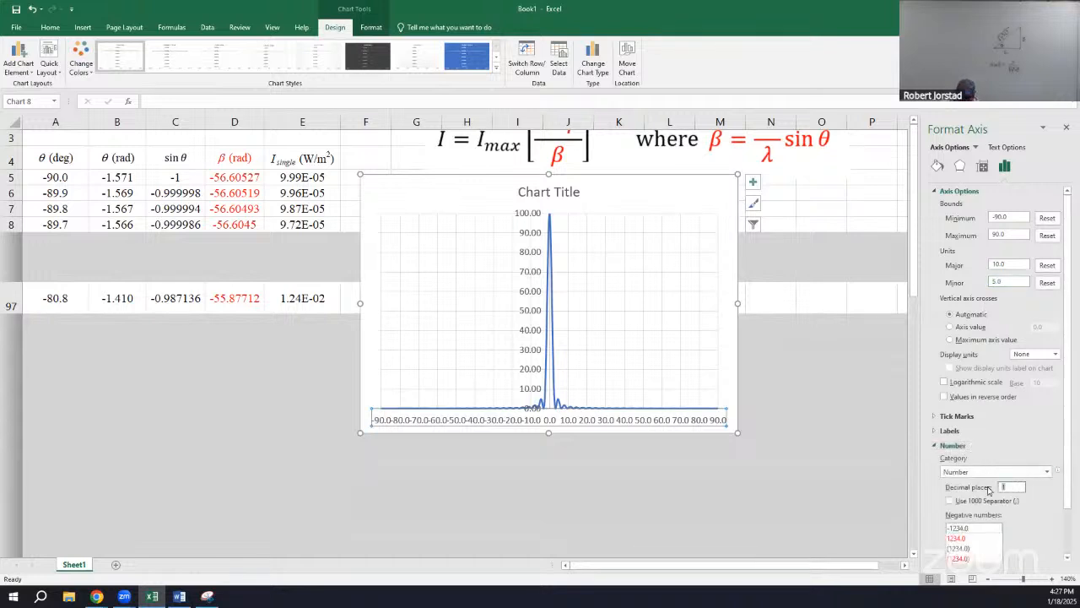
type("0")
key("Return")
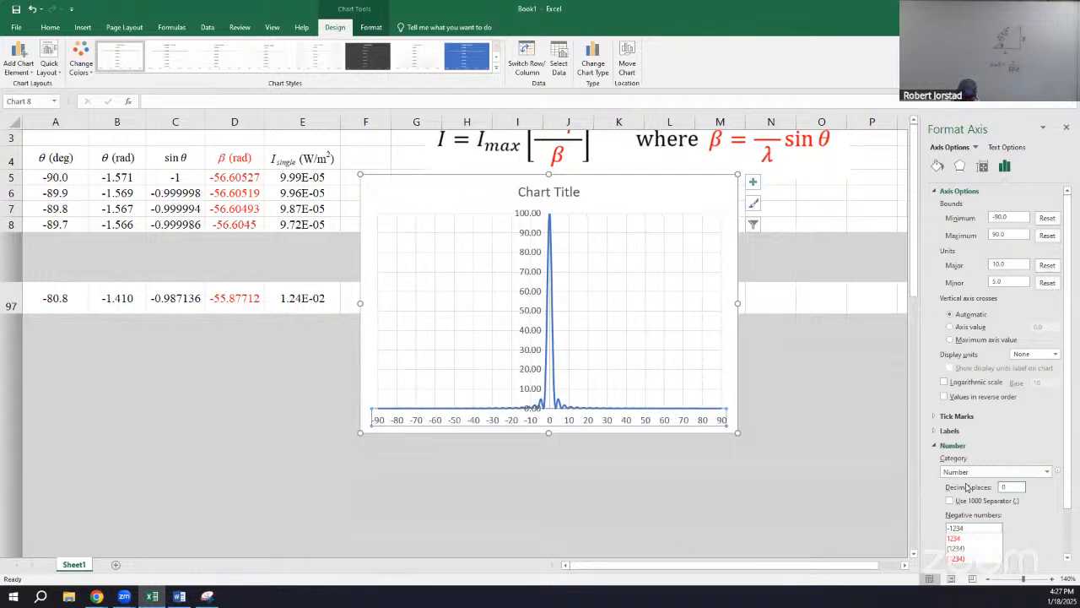
left_click(528, 353)
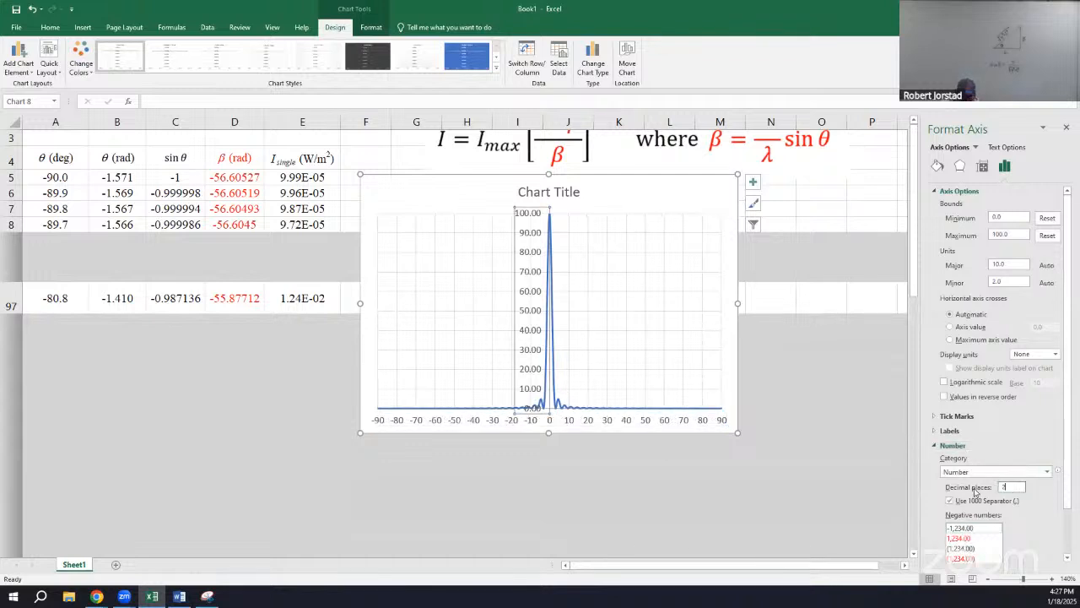
type("0")
key("Return")
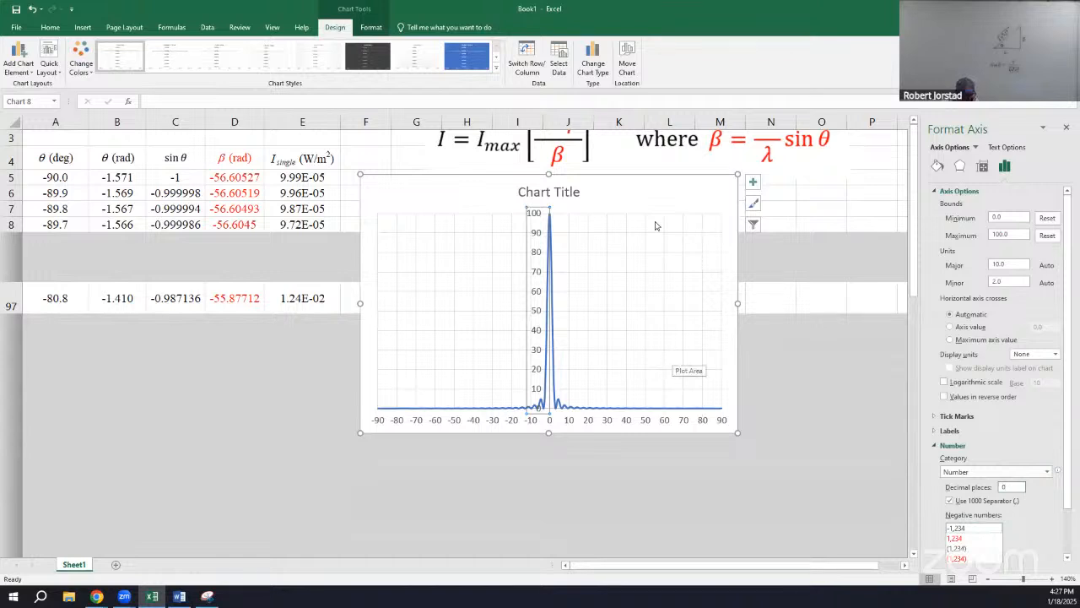
left_click(655, 201)
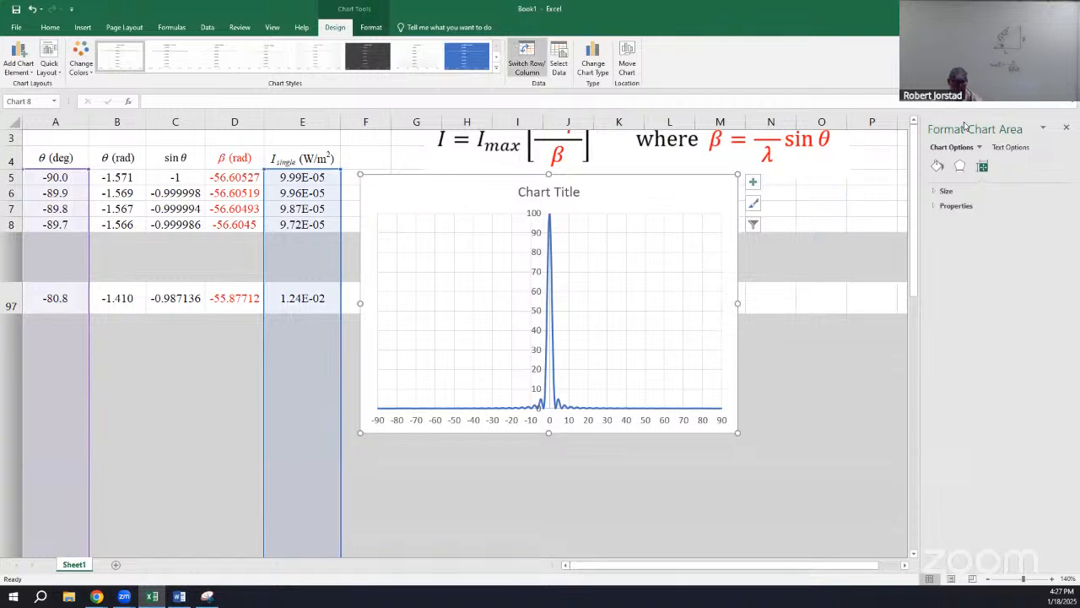
- Circle the chart's central peak and side maxima in red ink, label the first side peak 4.5, and clear the markings
left_click_drag(548, 206, 557, 205)
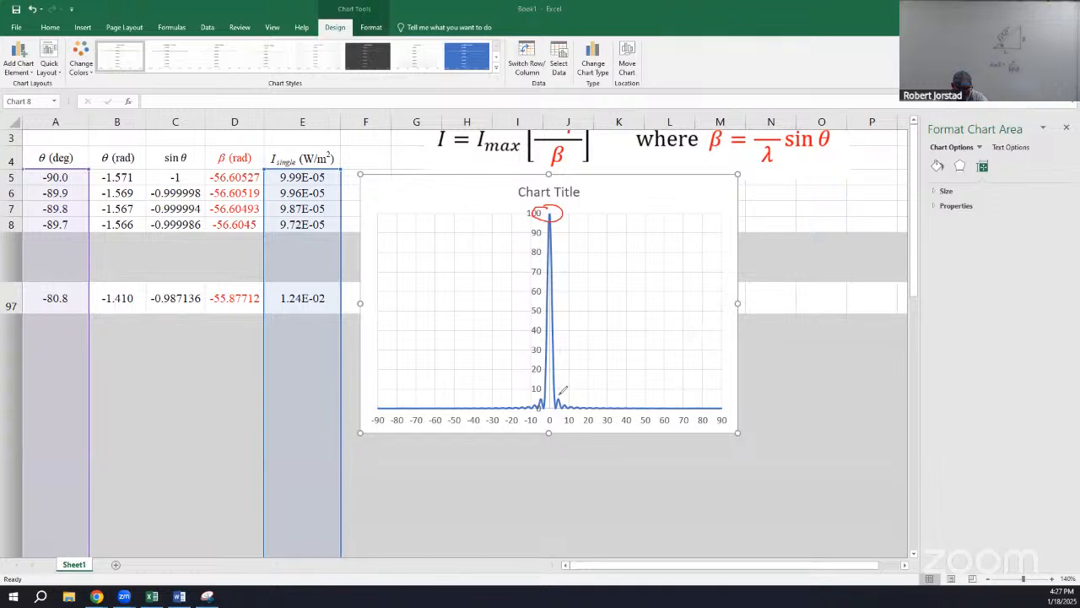
left_click_drag(559, 397, 645, 347)
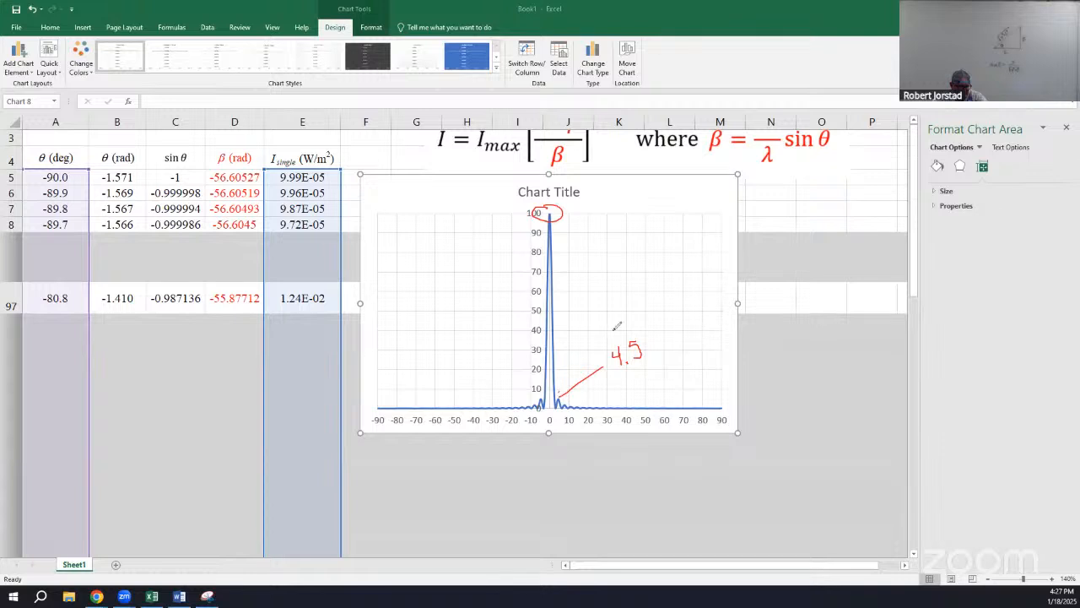
mouse_move(559, 198)
left_mouse_down()
mouse_move(564, 222)
mouse_move(549, 195)
left_mouse_up()
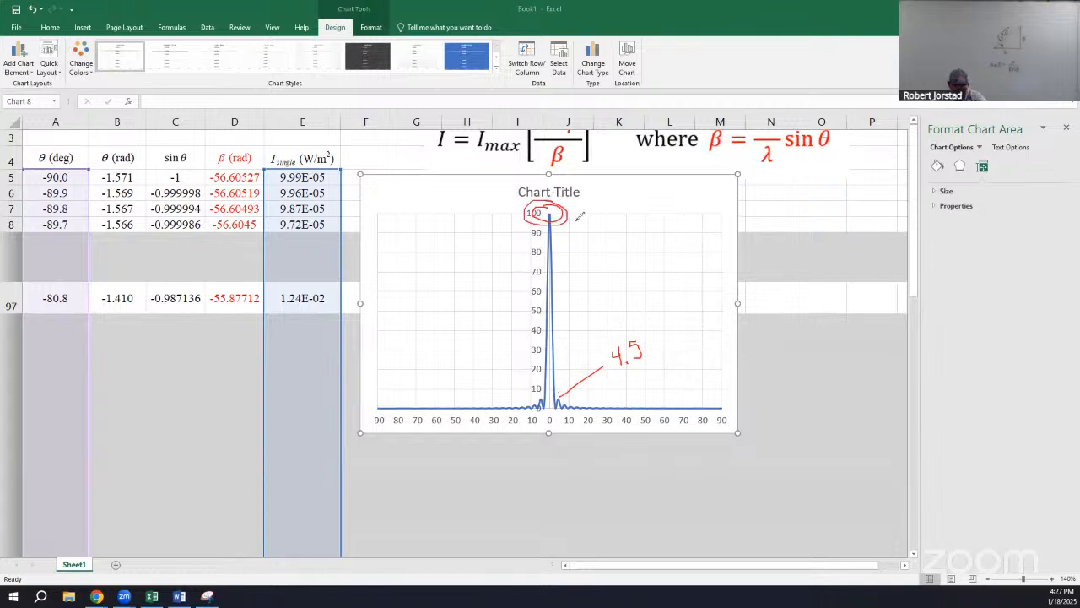
mouse_move(558, 387)
left_mouse_down()
mouse_move(638, 414)
mouse_move(573, 391)
left_mouse_up()
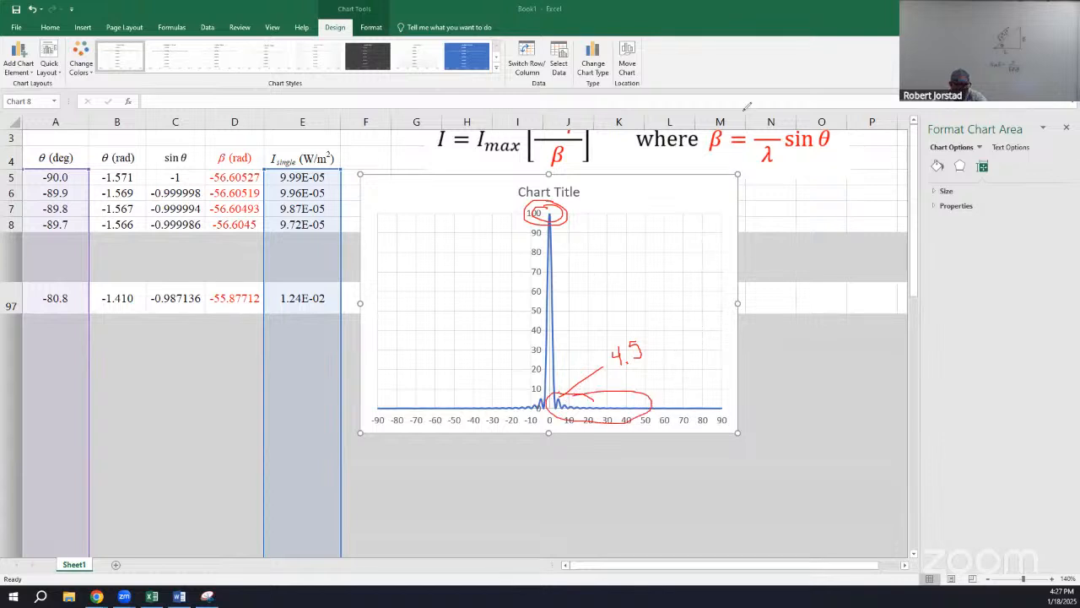
left_click(81, 369)
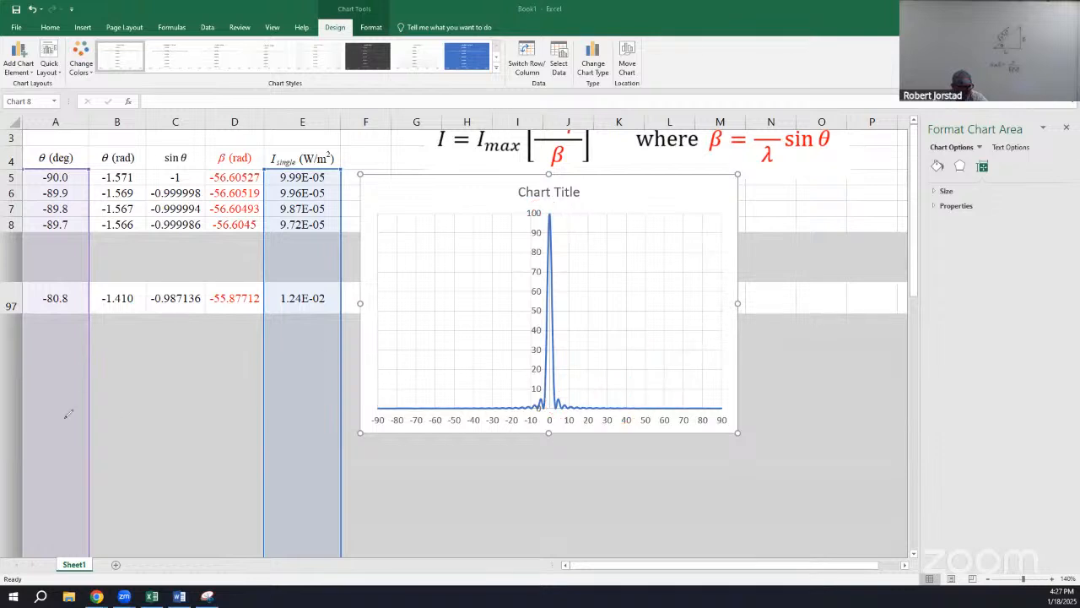
- Set the maximum bound of the chart's vertical axis to 5
left_click(538, 371)
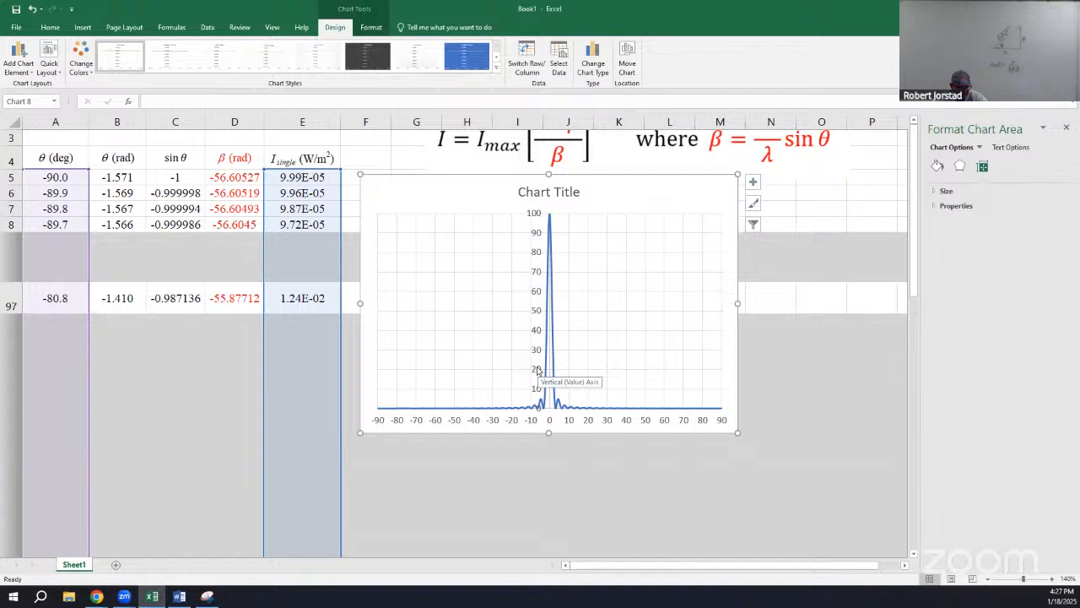
left_click(539, 292)
left_click(1004, 167)
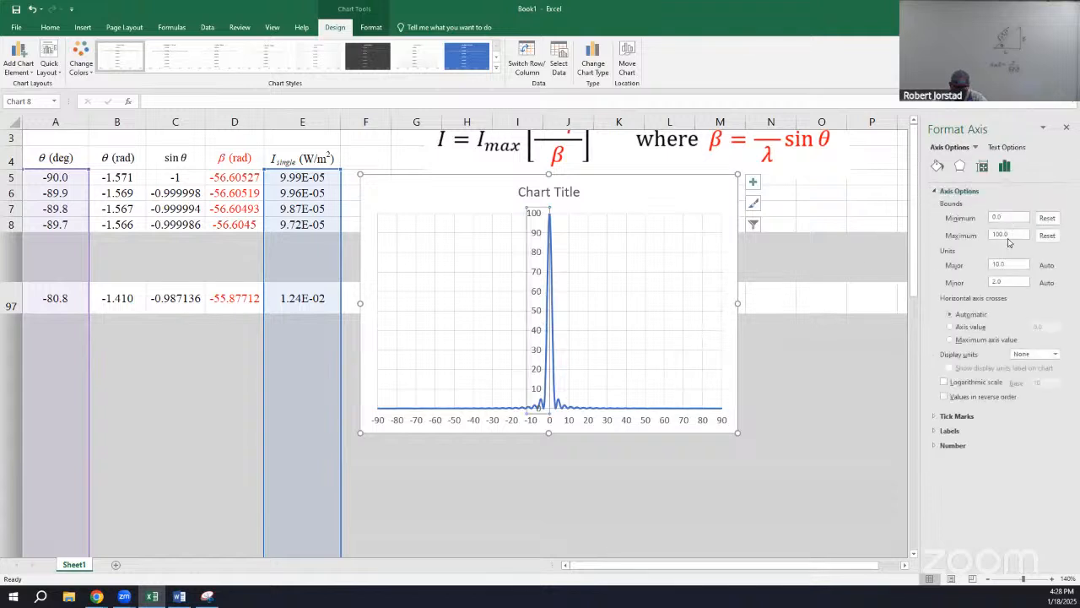
left_click(1007, 235)
type("5")
key("Return")
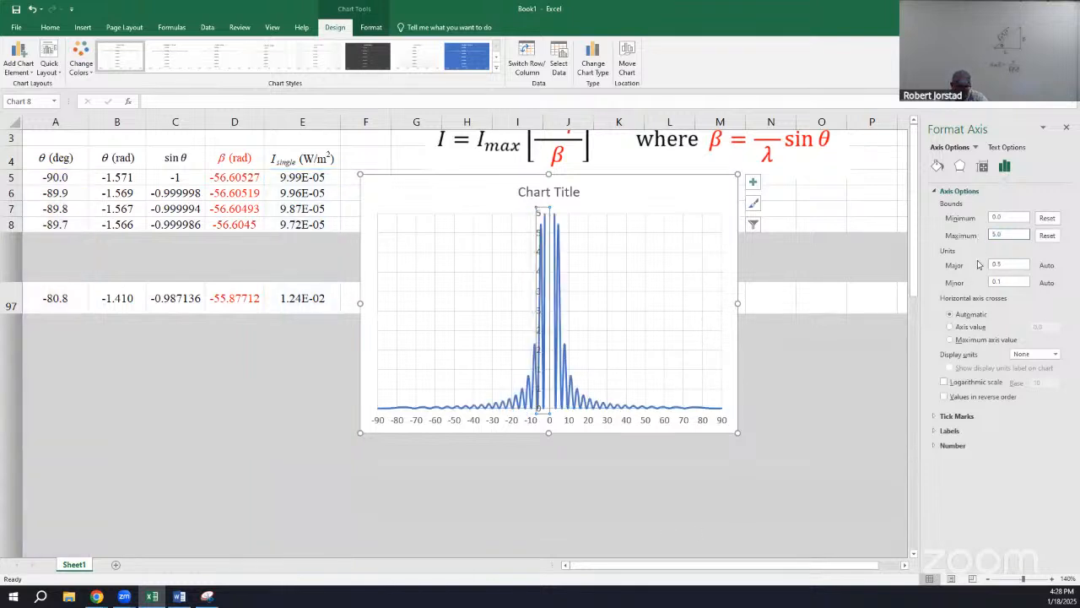
- Set the minimum bound of the chart's horizontal axis to 0
left_click(630, 430)
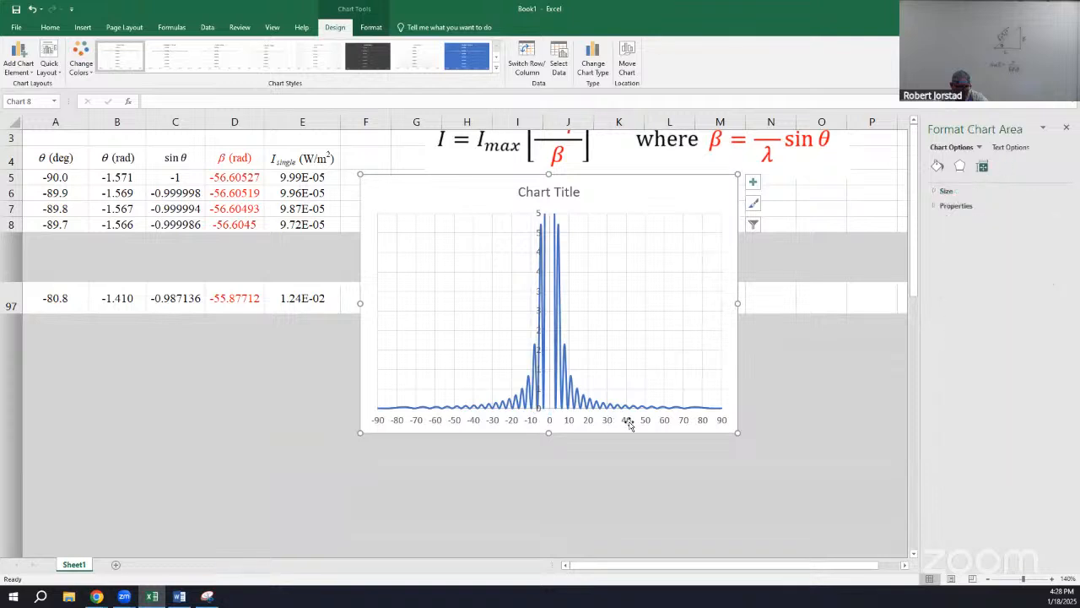
left_click(630, 427)
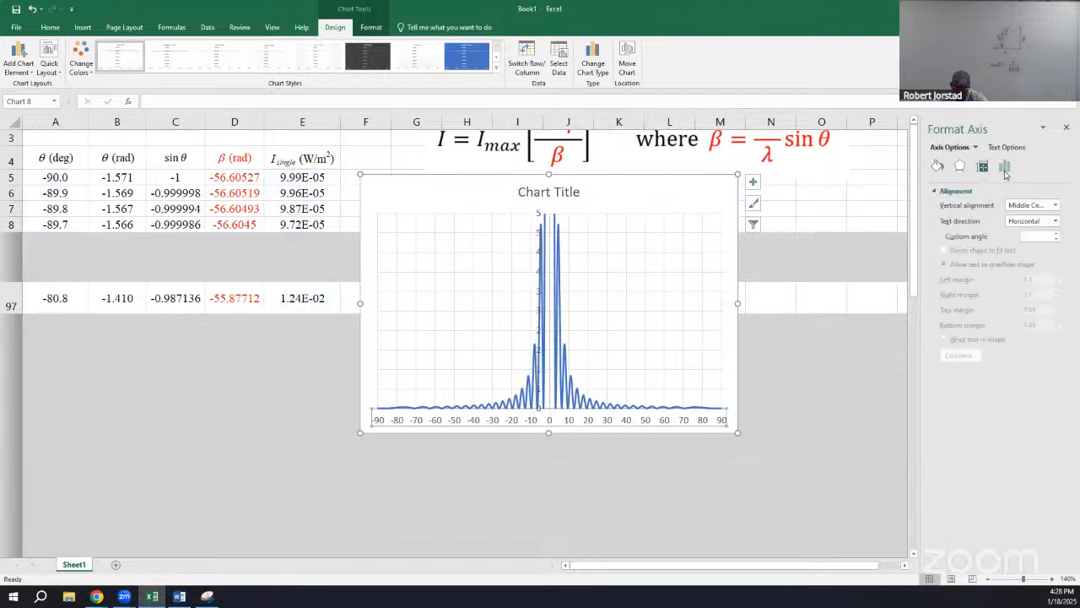
left_click(1005, 178)
left_click(1004, 191)
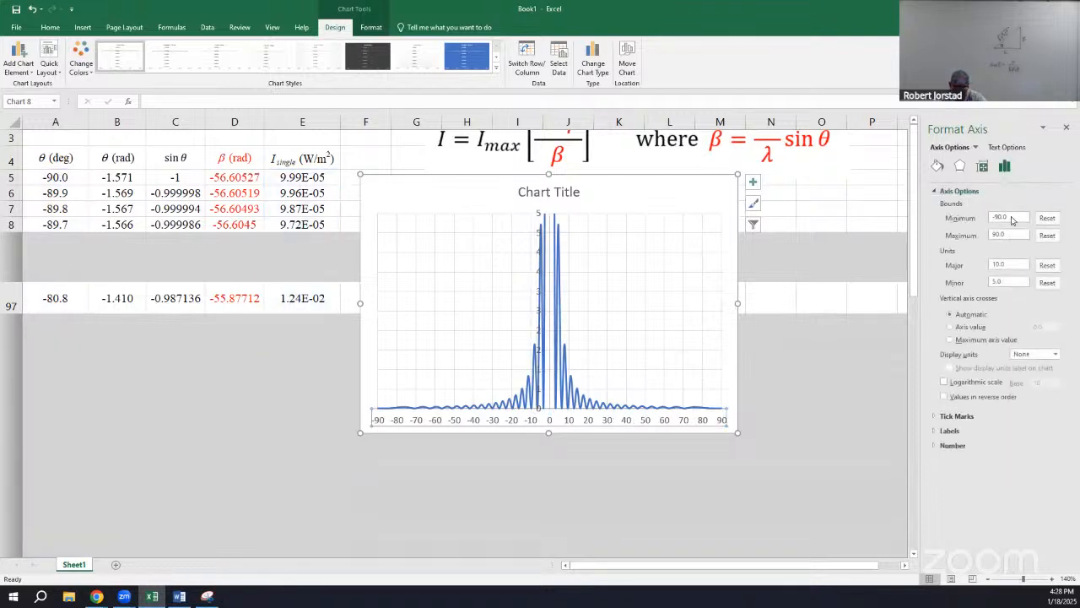
left_click_drag(1013, 220, 973, 218)
type("0")
left_click(1026, 234)
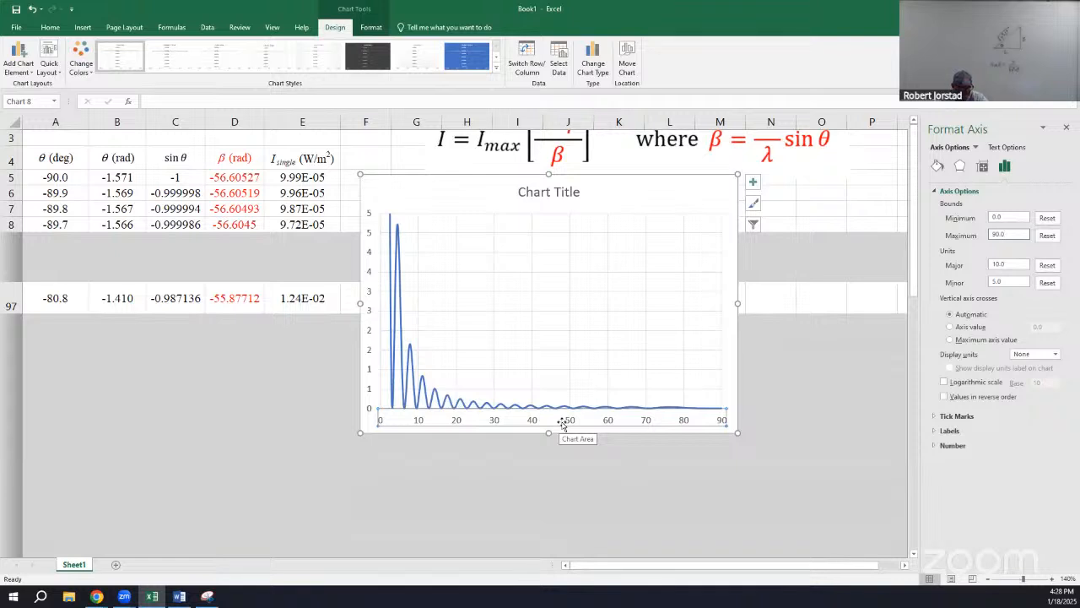
- Set the vertical axis labels to 1 decimal place
left_click(369, 333)
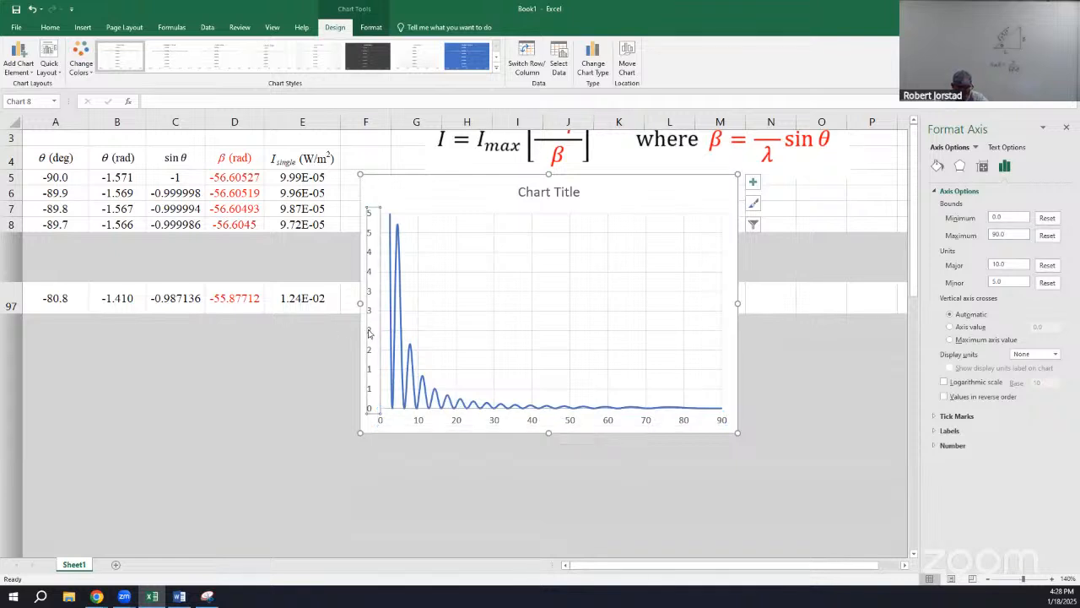
left_click(955, 446)
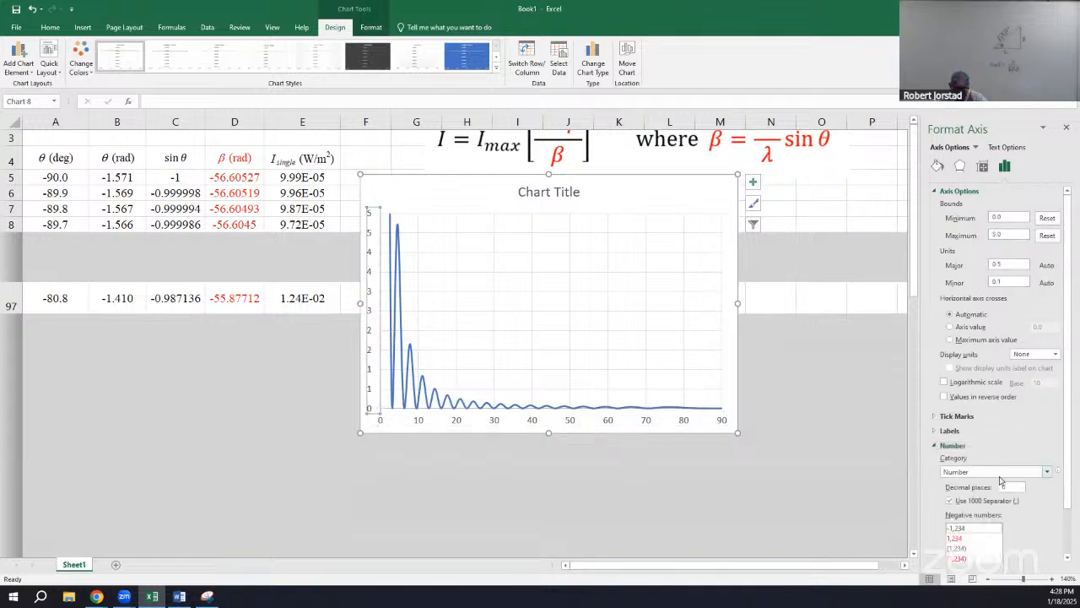
left_click(1013, 488)
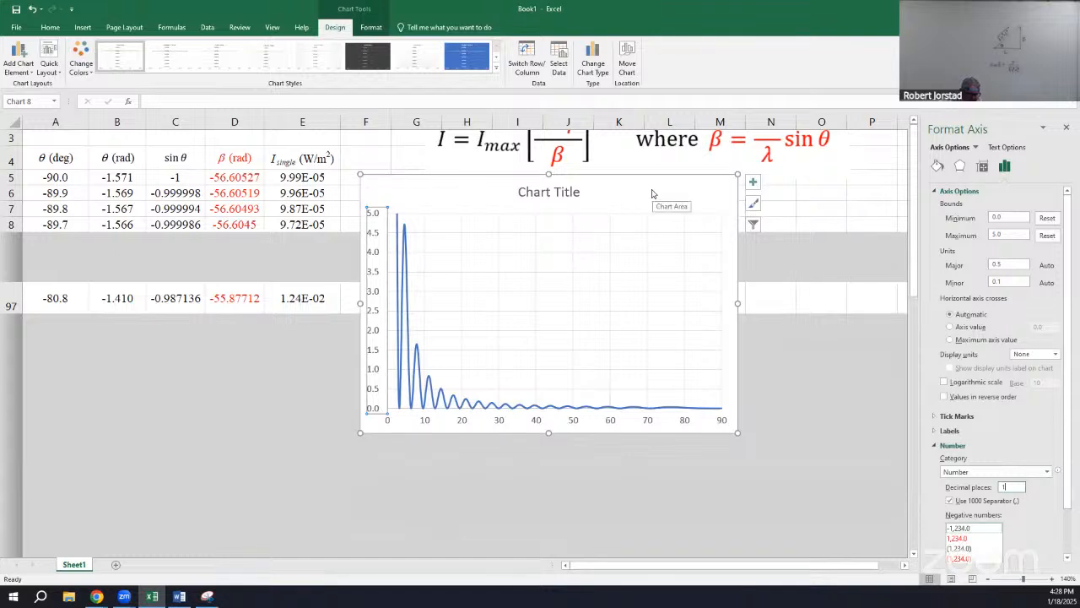
- Close the axis formatting options and move the chart beside the sin θ formula picture, placing that picture below the intensity formula
left_click_drag(652, 193, 668, 224)
left_click(1066, 129)
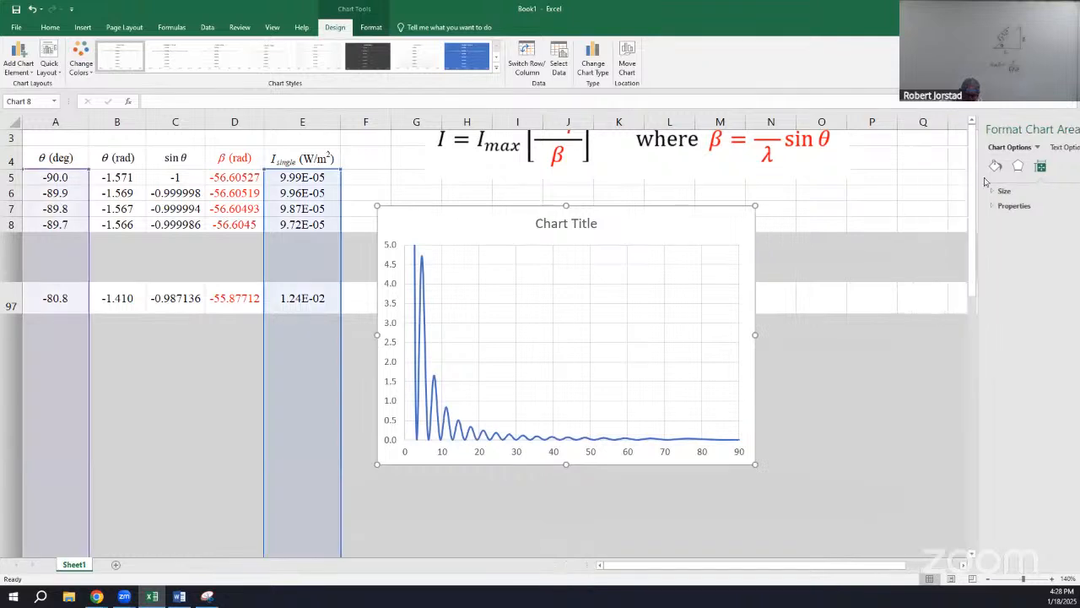
left_click_drag(1070, 217, 1073, 178)
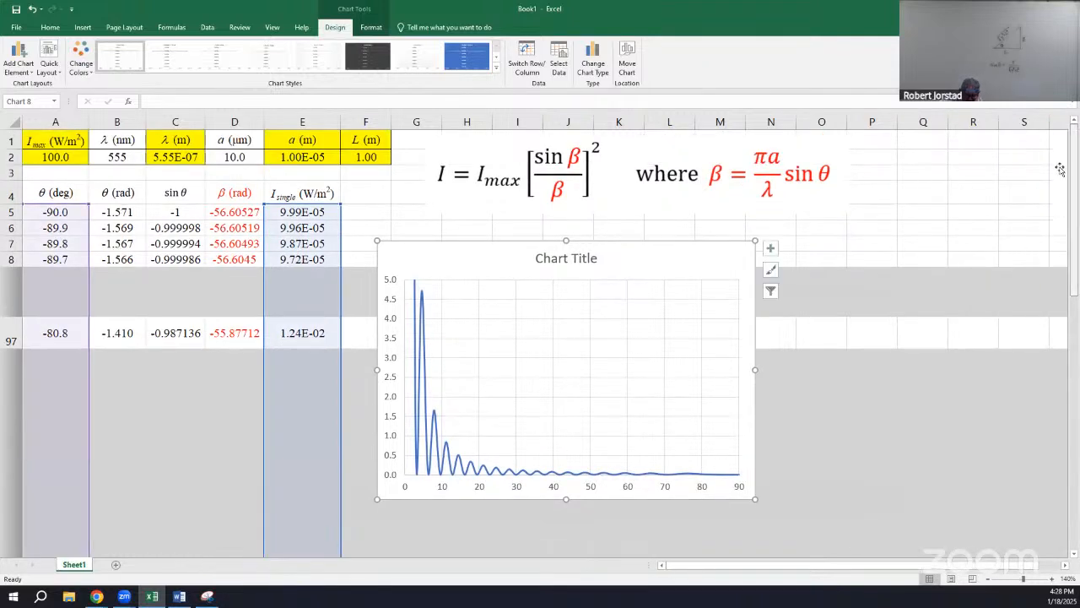
left_click(571, 220)
left_click_drag(571, 220, 329, 246)
left_click_drag(689, 256, 998, 251)
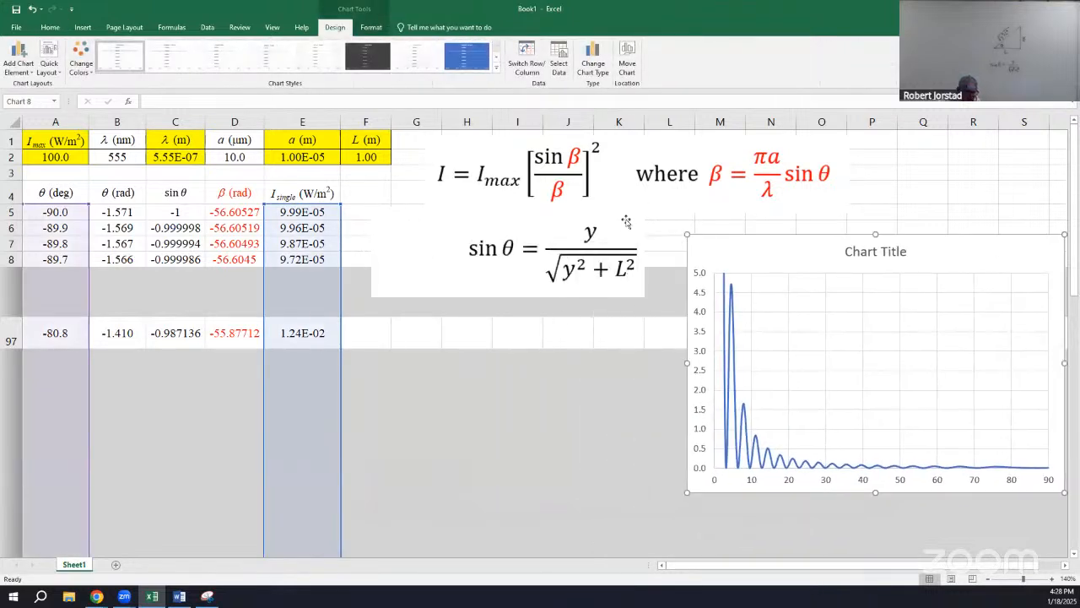
left_click_drag(627, 222, 605, 229)
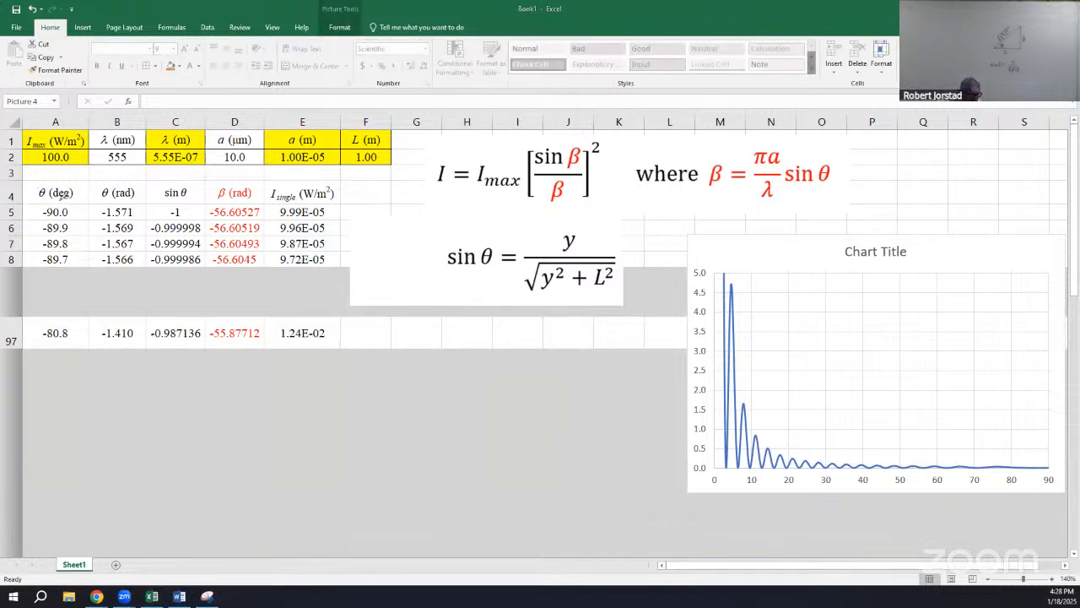
- Cross out the θ (deg) and θ (rad) columns in red ink, write y with an arrow to sin θ, and circle the sin θ formula
mouse_move(39, 188)
left_mouse_down()
mouse_move(71, 207)
mouse_move(50, 224)
left_mouse_up()
mouse_move(108, 184)
left_mouse_down()
mouse_move(147, 226)
mouse_move(102, 221)
left_mouse_up()
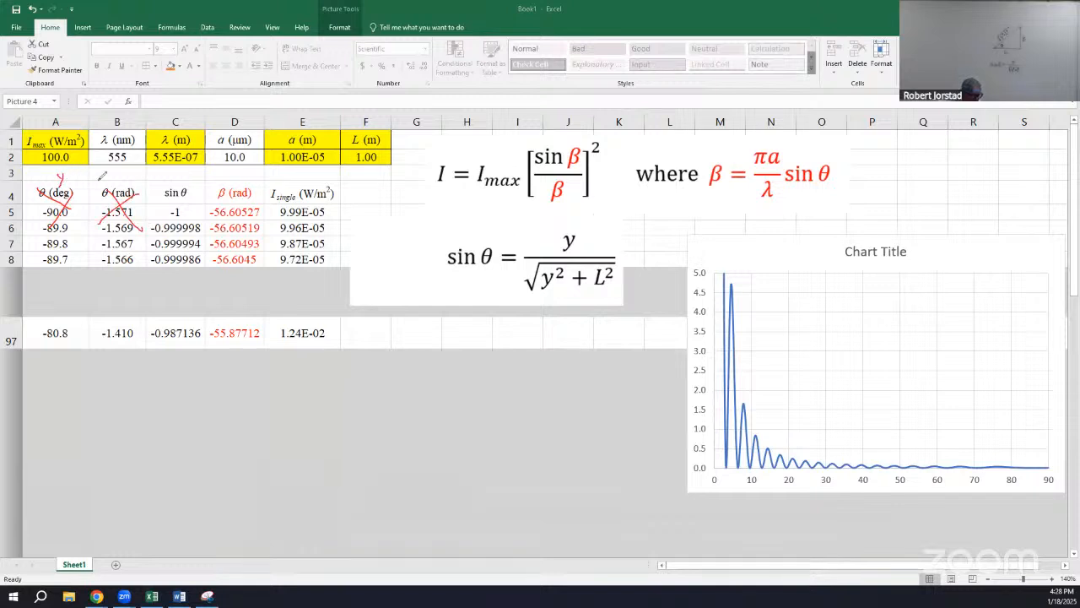
left_click_drag(92, 174, 167, 172)
mouse_move(463, 234)
left_mouse_down()
mouse_move(606, 276)
mouse_move(500, 214)
left_mouse_up()
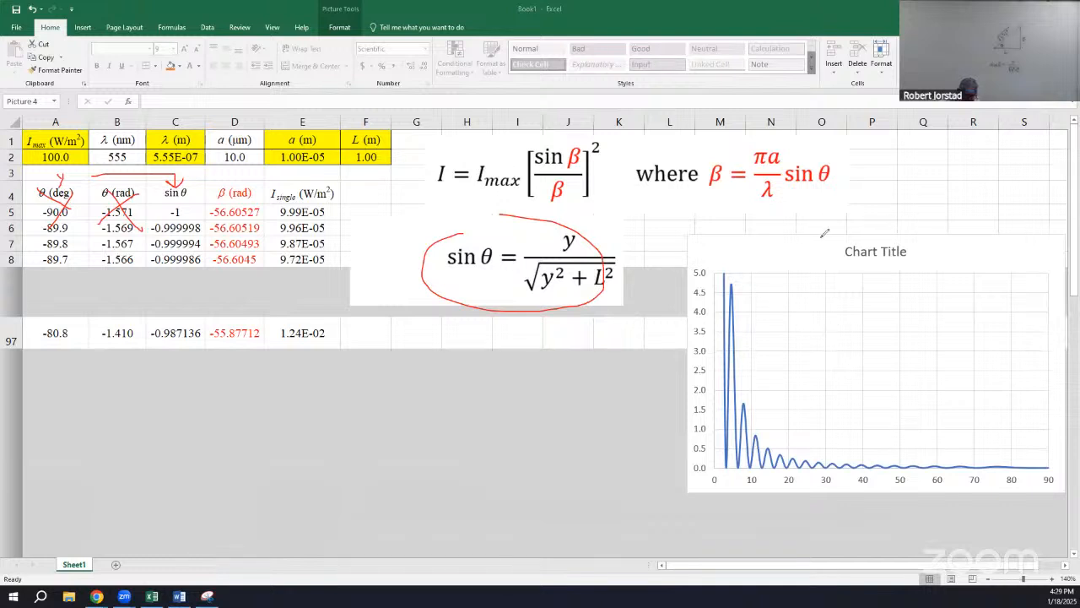
- Sketch a red right triangle above the chart with angle θ, sides L and y, and hypotenuse √(L² + y²)
left_click_drag(823, 239, 991, 154)
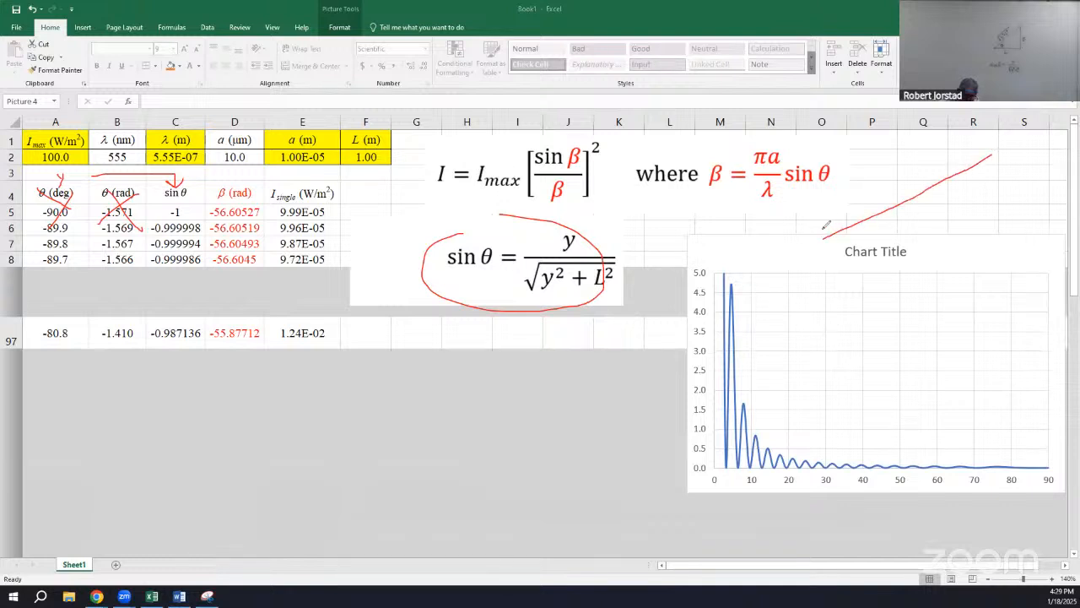
left_click_drag(829, 124, 823, 334)
left_click_drag(824, 240, 992, 238)
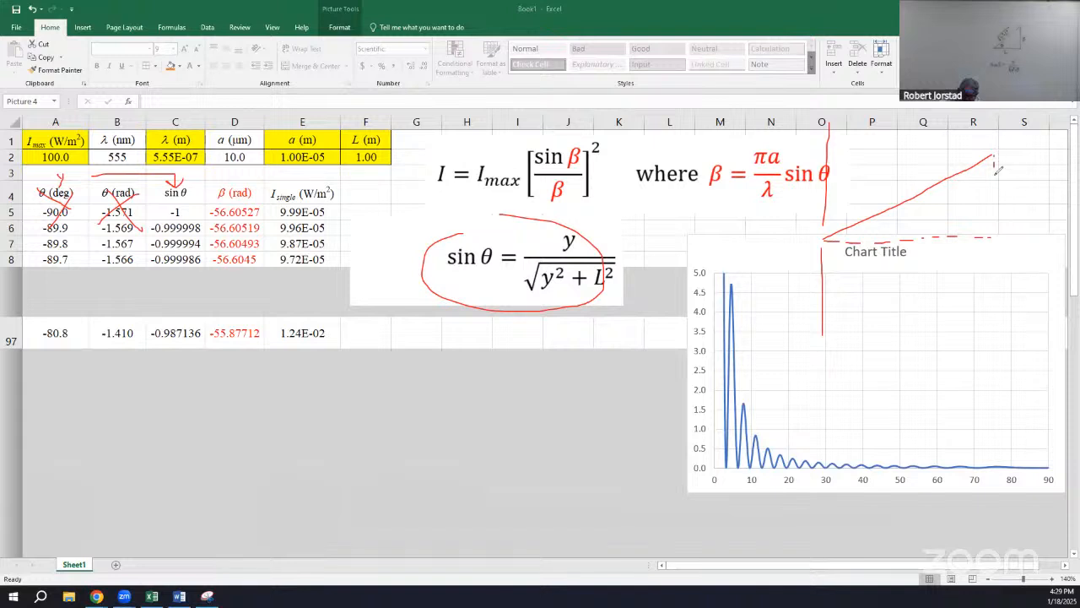
left_click_drag(998, 170, 1001, 223)
left_click_drag(1010, 184, 1011, 211)
mouse_move(889, 221)
left_mouse_down()
mouse_move(887, 213)
mouse_move(922, 259)
mouse_move(937, 259)
left_mouse_up()
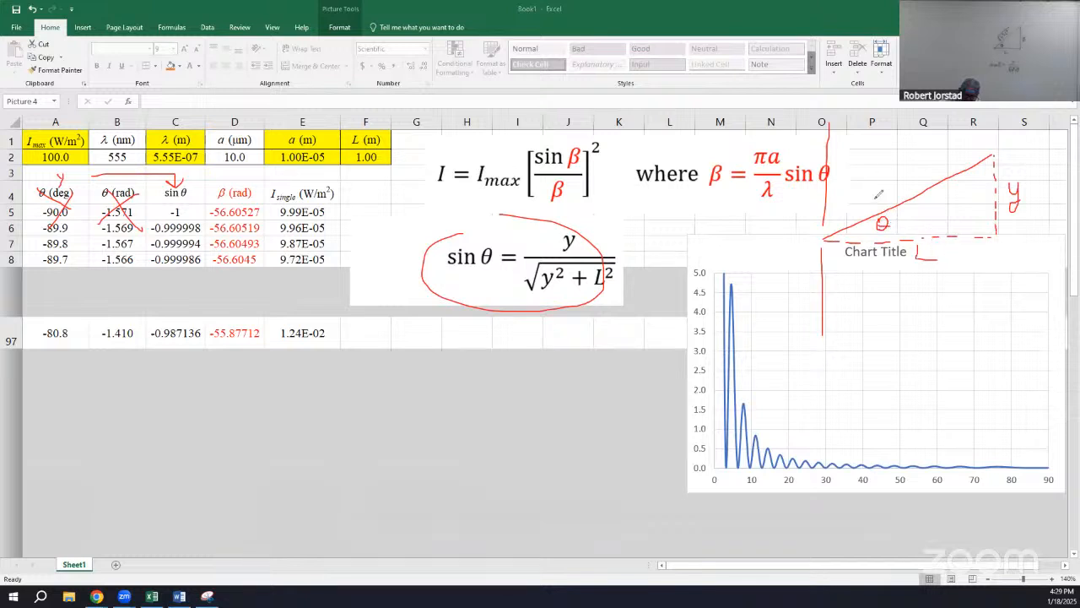
mouse_move(893, 199)
left_mouse_down()
mouse_move(877, 178)
mouse_move(947, 145)
left_mouse_up()
mouse_move(890, 178)
left_mouse_down()
mouse_move(891, 194)
mouse_move(907, 190)
left_mouse_up()
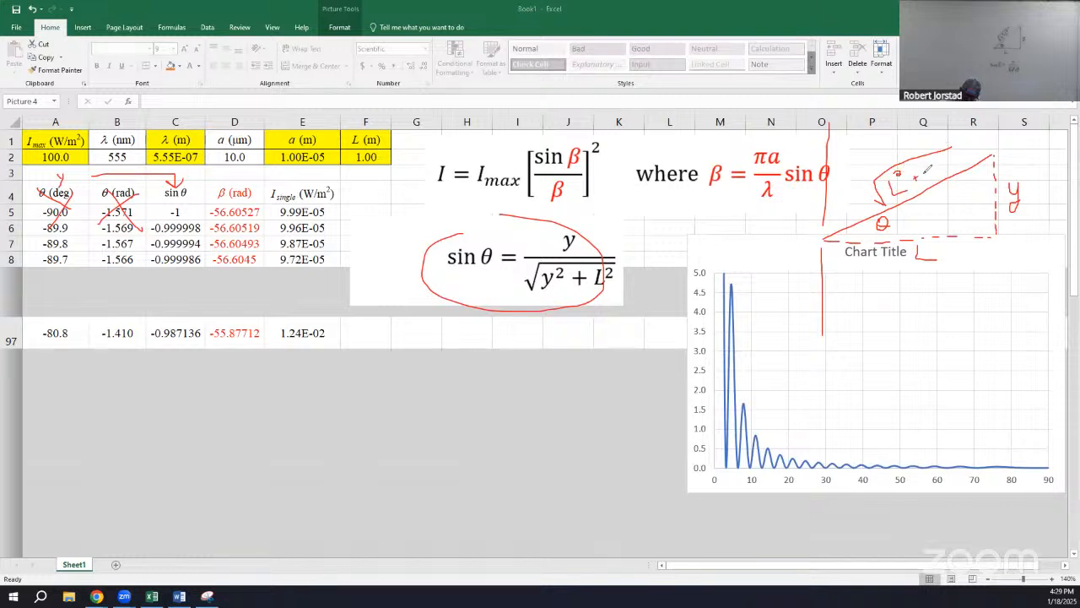
mouse_move(927, 170)
left_mouse_down()
mouse_move(930, 184)
mouse_move(938, 163)
left_mouse_up()
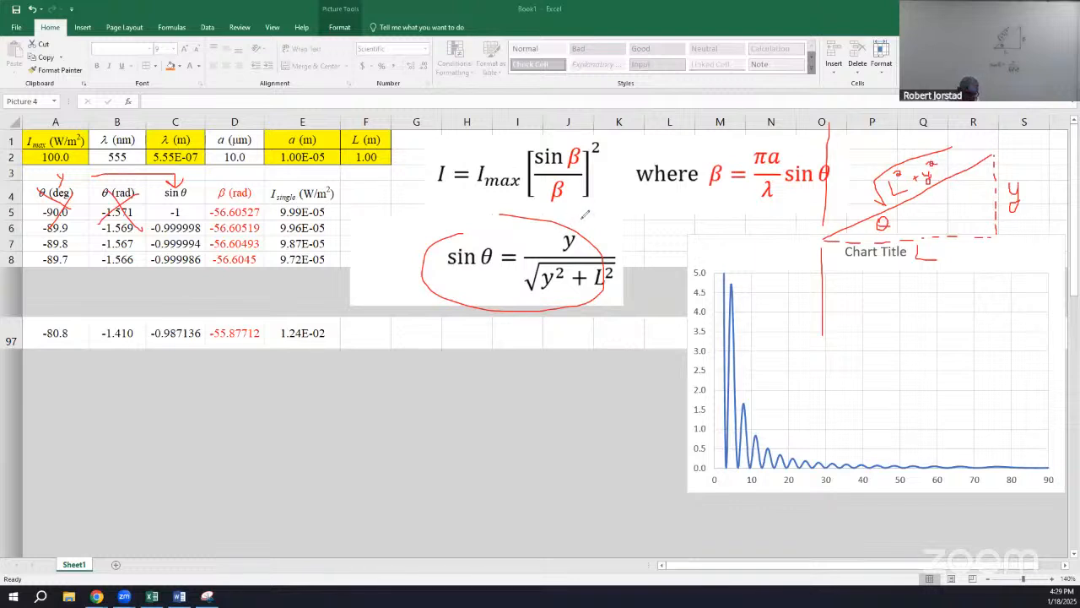